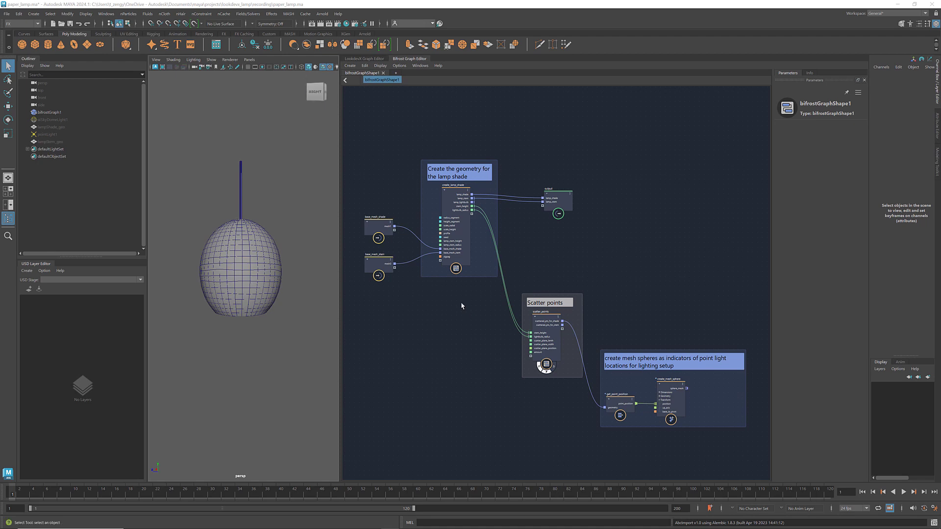
scroll(464, 305, "up", 2)
scroll(464, 305, "up", 2)
scroll(485, 330, "up", 2)
scroll(524, 417, "up", 1)
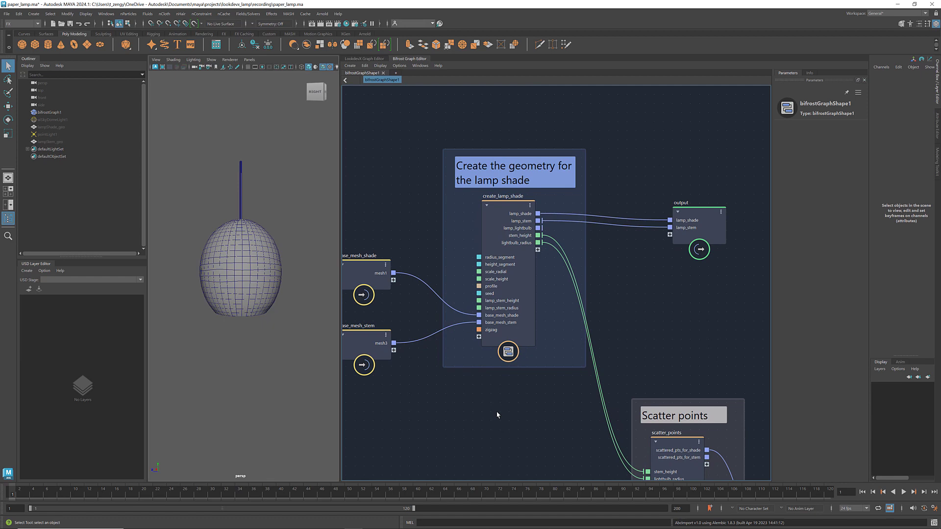
scroll(524, 417, "up", 1)
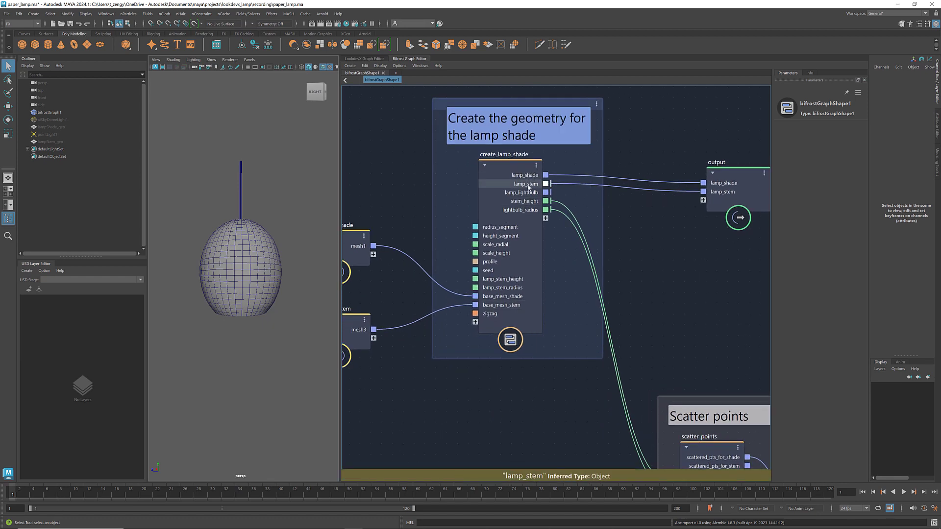
middle_click_drag(630, 224, 687, 226)
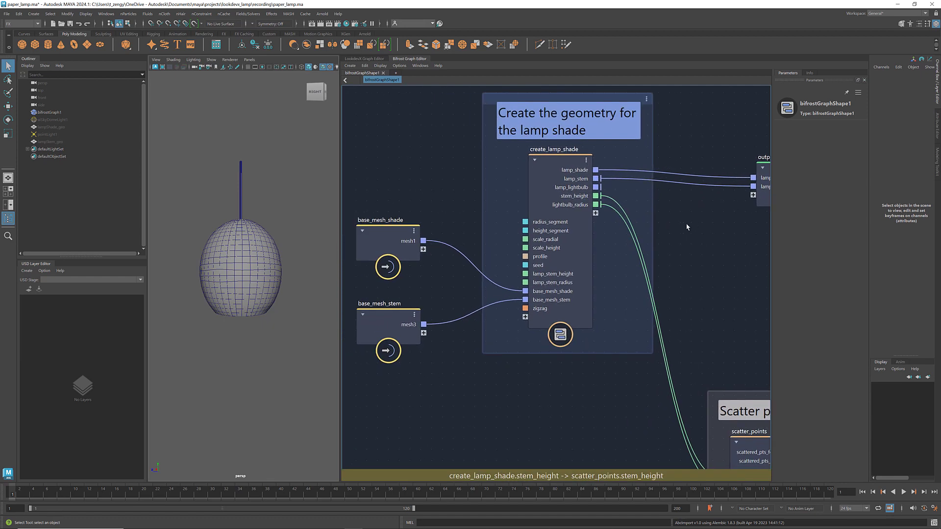
left_click(572, 163)
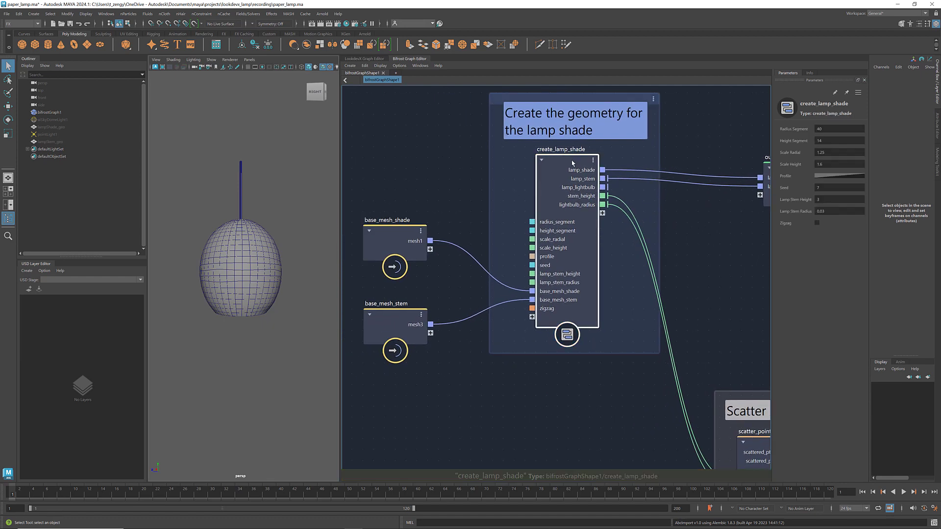
left_click(816, 223)
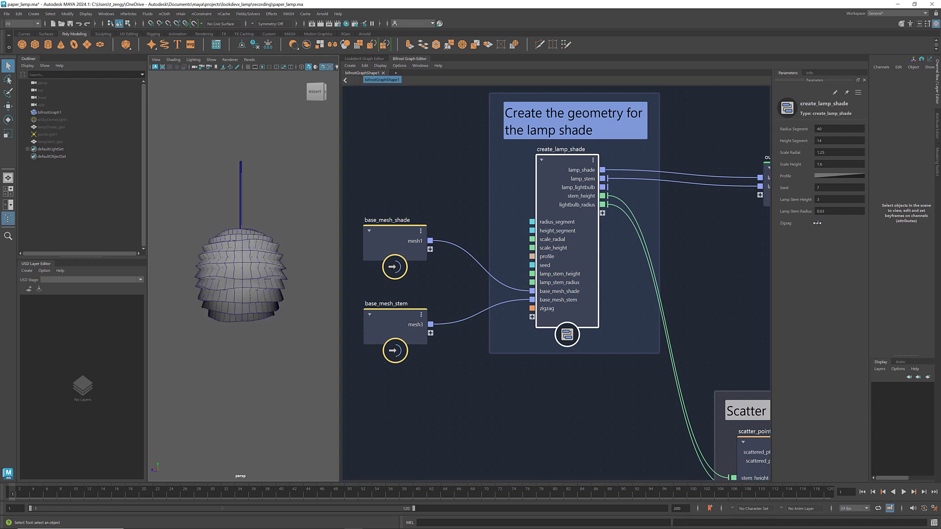
left_click(816, 223)
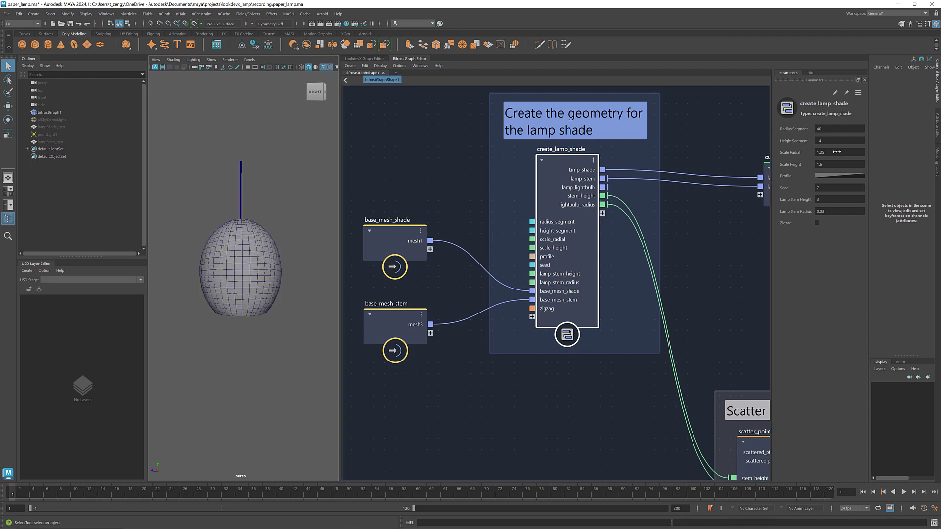
left_click_drag(830, 152, 828, 165)
key("ctrl+z")
left_click(698, 262)
scroll(697, 262, "down", 1)
scroll(697, 262, "down", 2)
middle_click_drag(545, 210, 487, 205)
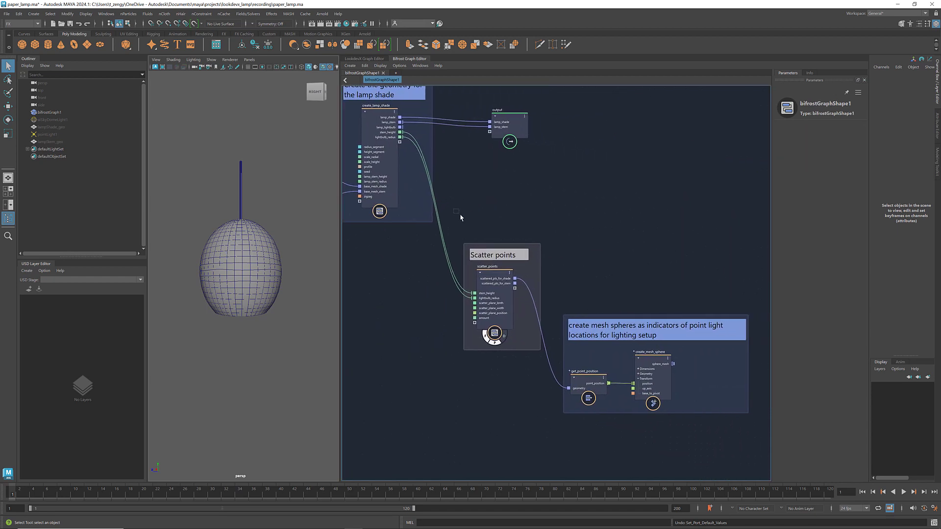
left_click_drag(458, 210, 765, 446)
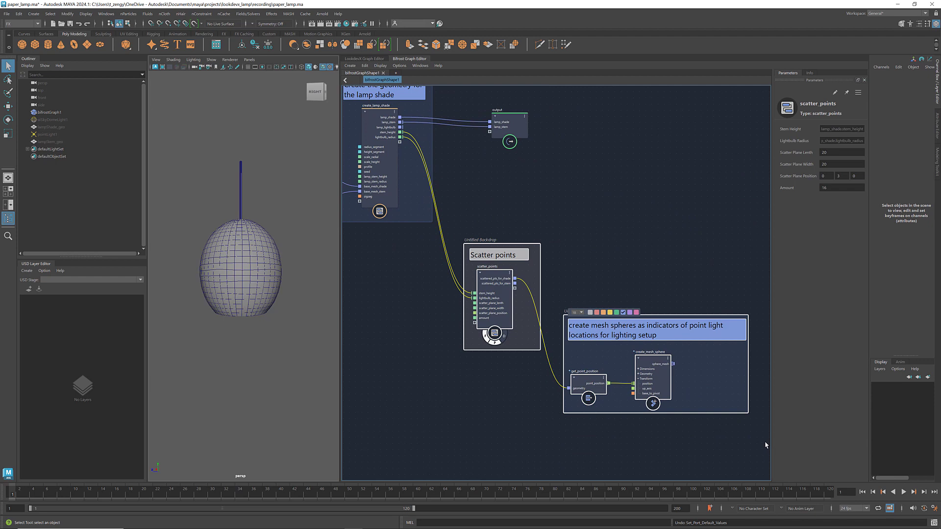
left_click(686, 212)
middle_click_drag(544, 193, 706, 304)
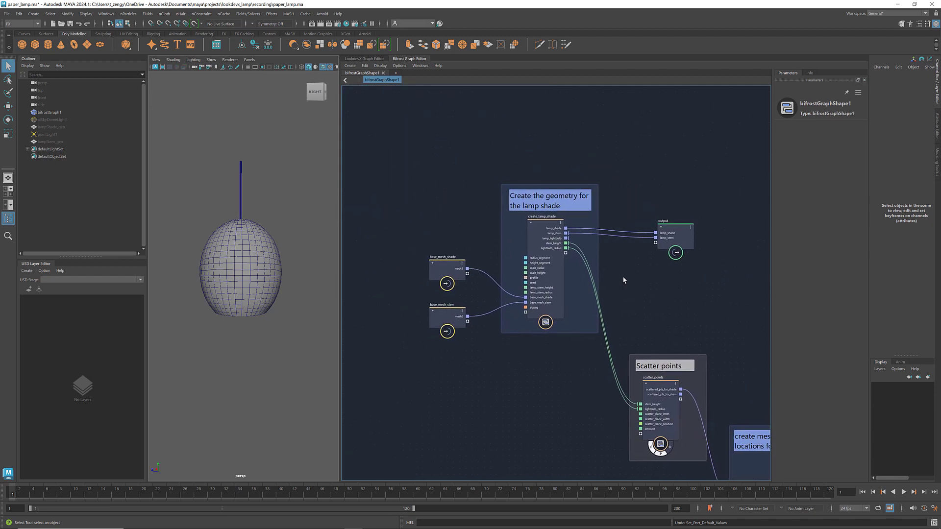
scroll(624, 280, "up", 2)
middle_click_drag(623, 280, 611, 253)
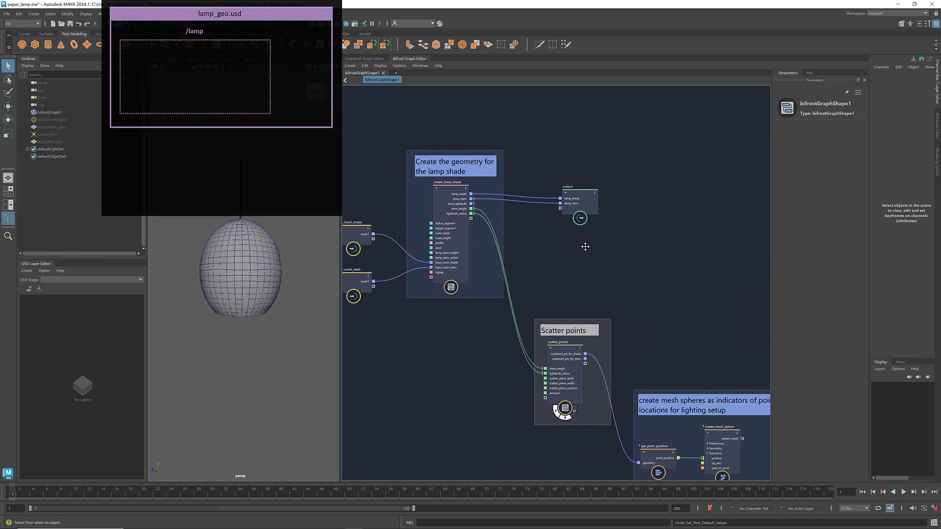
scroll(586, 246, "down", 2)
scroll(537, 247, "down", 2)
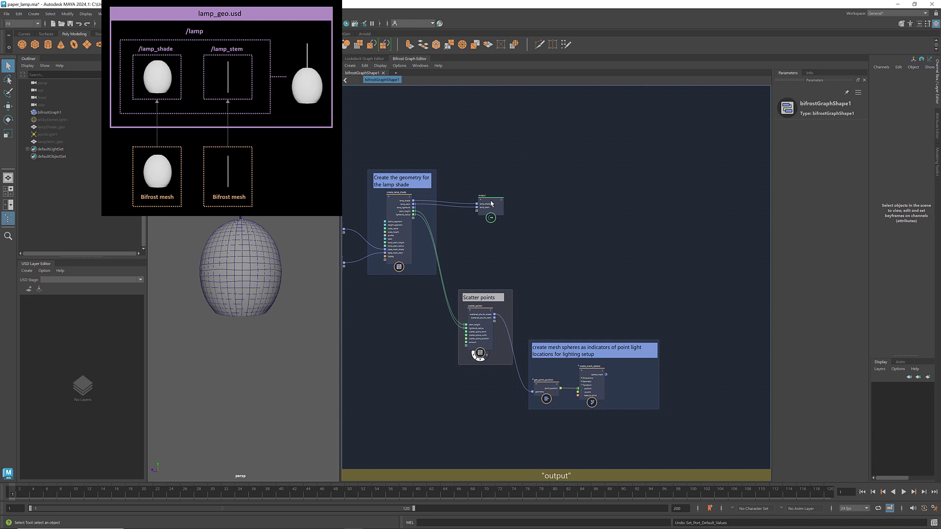
Disconnect the lamp geometry wires feeding the Bifrost output node
left_click_drag(491, 204, 684, 219)
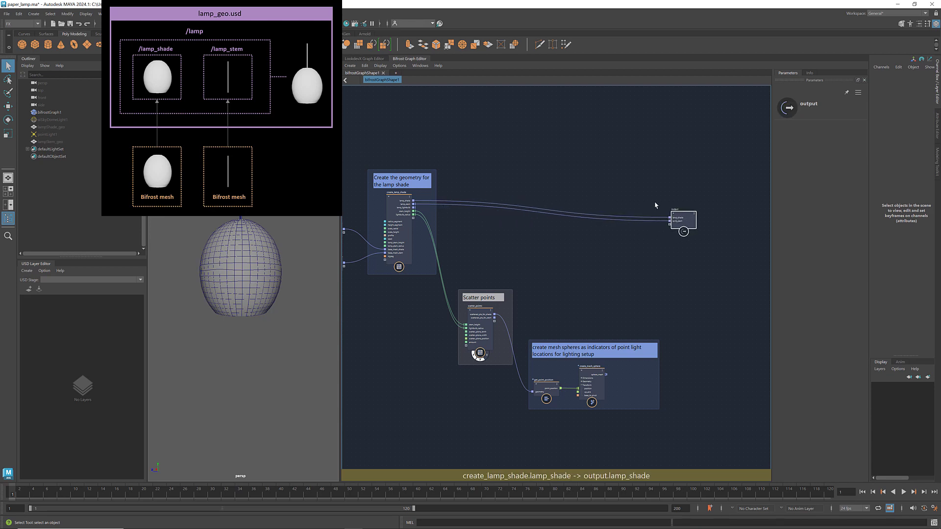
left_click(630, 216)
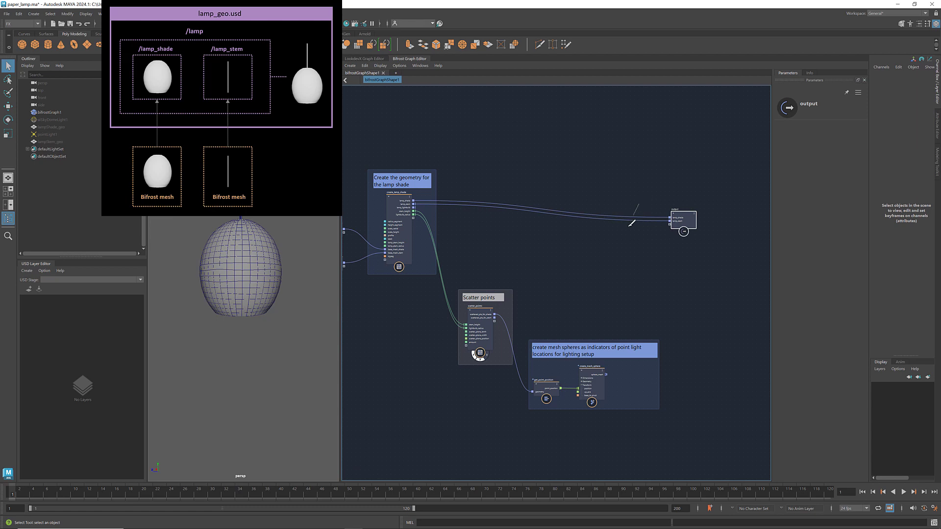
key("Delete")
scroll(704, 225, "up", 3)
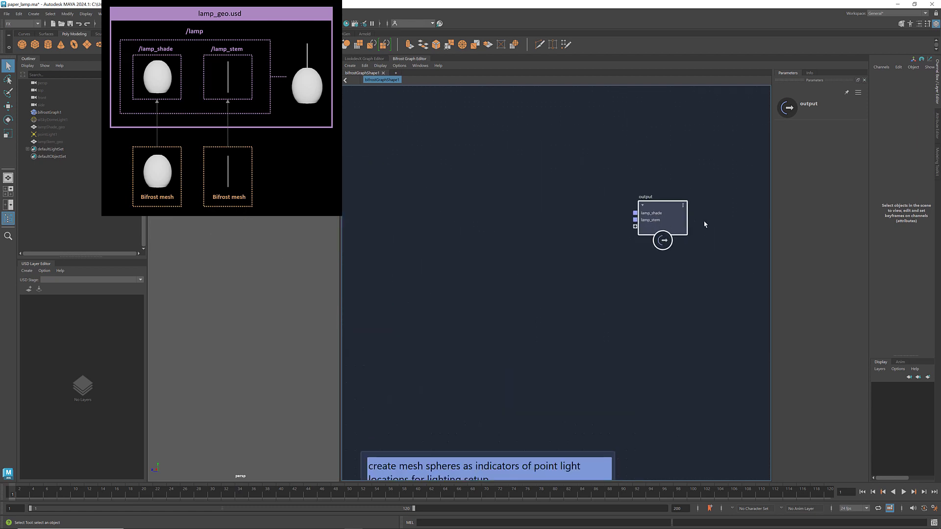
scroll(704, 224, "up", 2)
Delete the output node's lamp_shade and lamp_stem ports
right_click(638, 210)
left_click(648, 220)
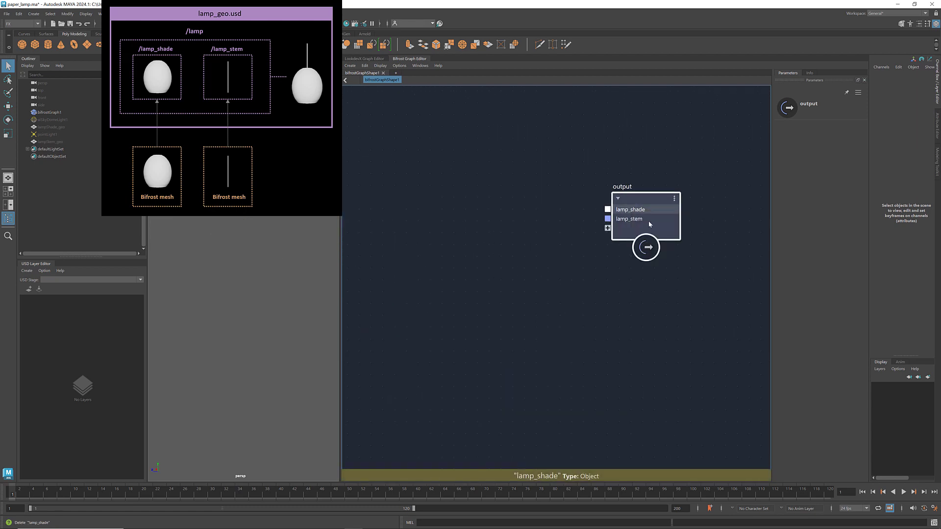
right_click(636, 210)
left_click(644, 221)
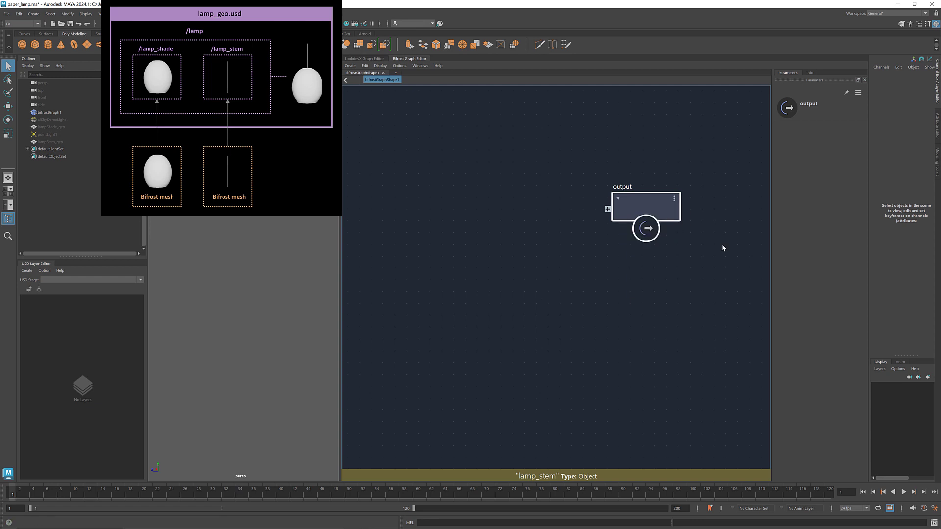
scroll(727, 248, "down", 2)
scroll(506, 263, "down", 3)
middle_click_drag(506, 263, 592, 254)
scroll(593, 255, "up", 1)
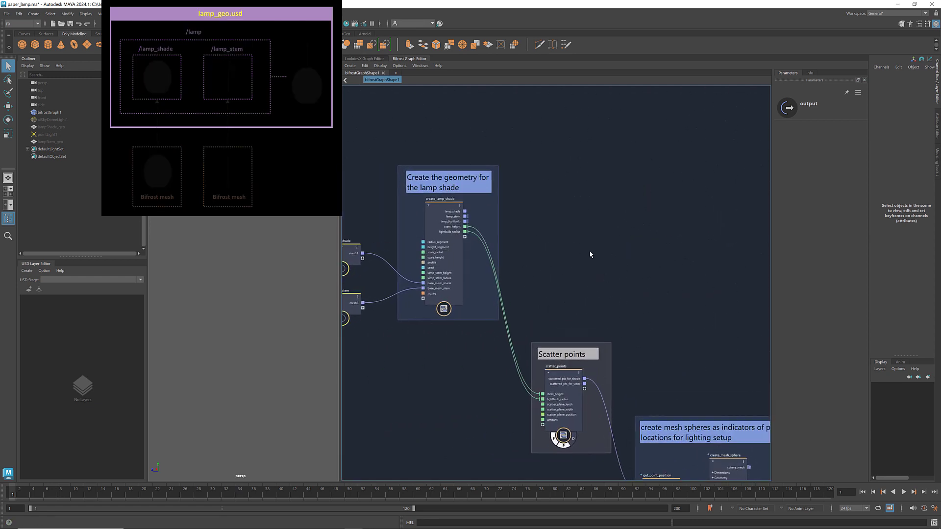
scroll(591, 253, "up", 1)
scroll(595, 254, "up", 1)
Add a create_usd_stage node to the Bifrost graph
left_click(645, 198)
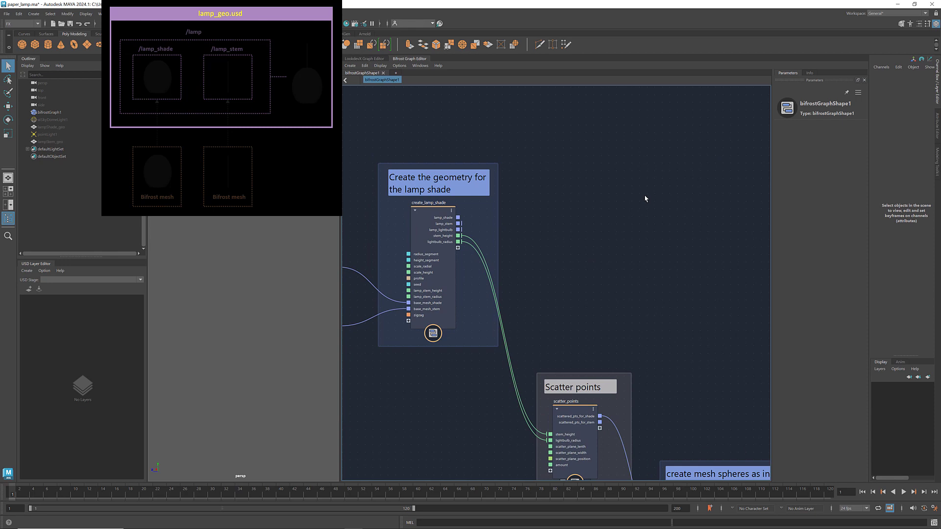
key("Tab")
type("create")
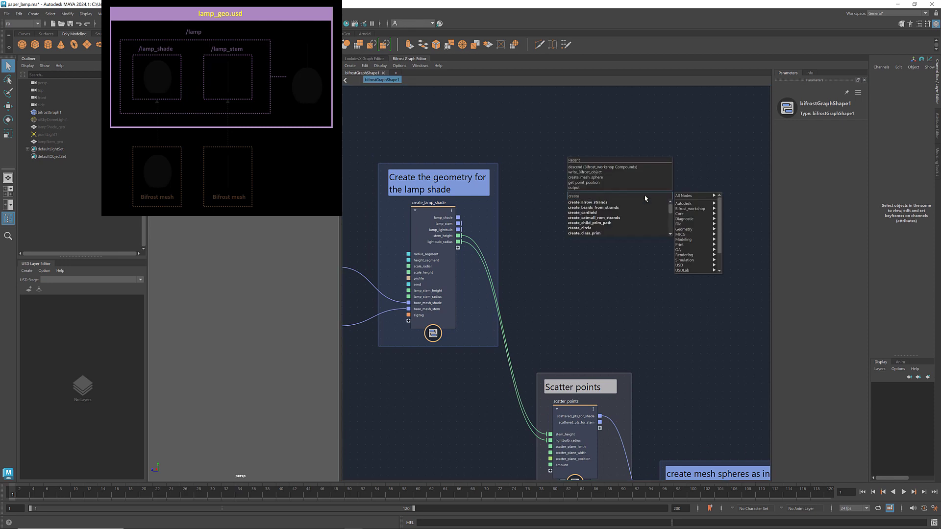
type("_usd")
key("Down")
key("Down")
key("Down")
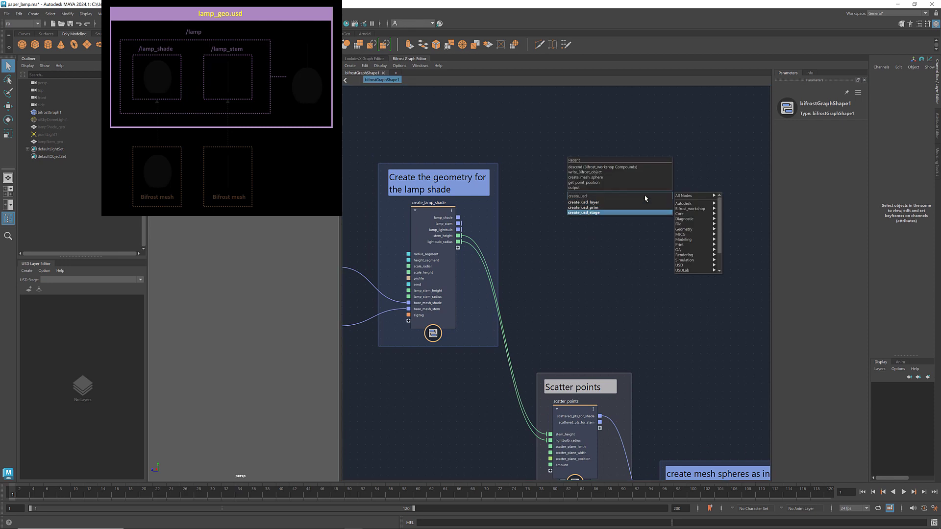
key("Return")
left_click_drag(647, 209, 688, 200)
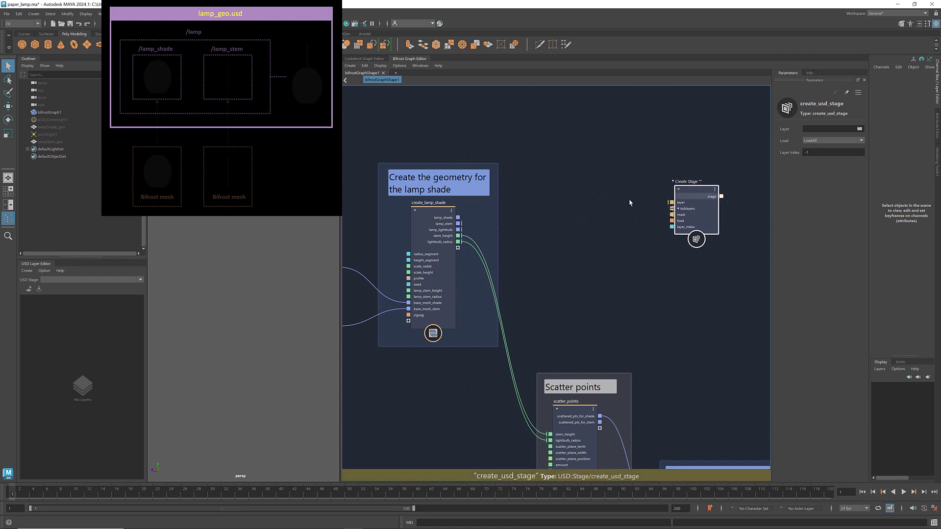
scroll(585, 257, "down", 2)
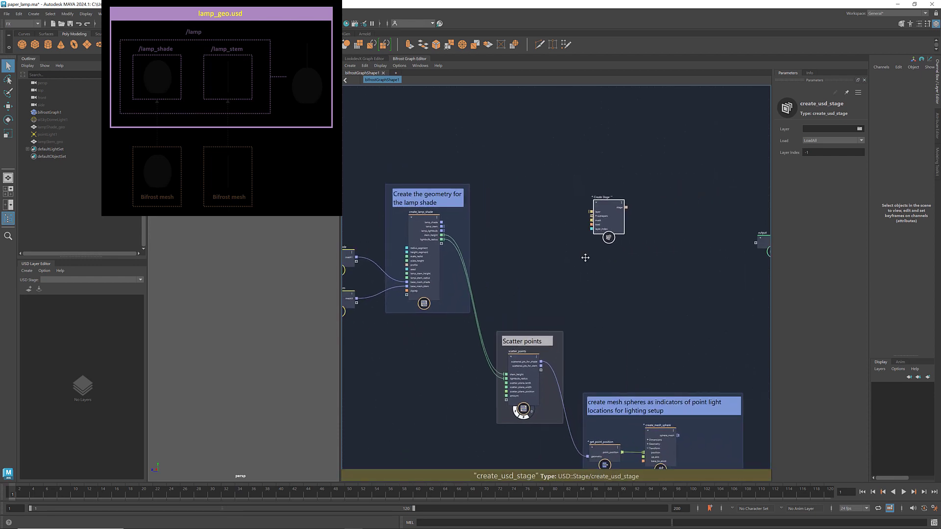
Set the stage node's layer to a new lamp_geo.usd file in paper_lamp_usd_files
left_click(860, 130)
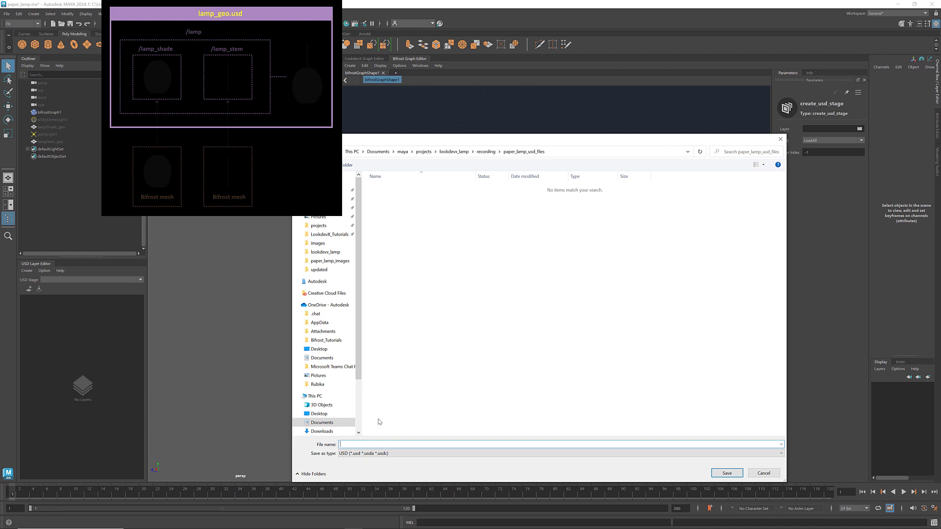
type("lamp")
type("_geo.usd")
left_click(727, 475)
left_click_drag(632, 217, 639, 178)
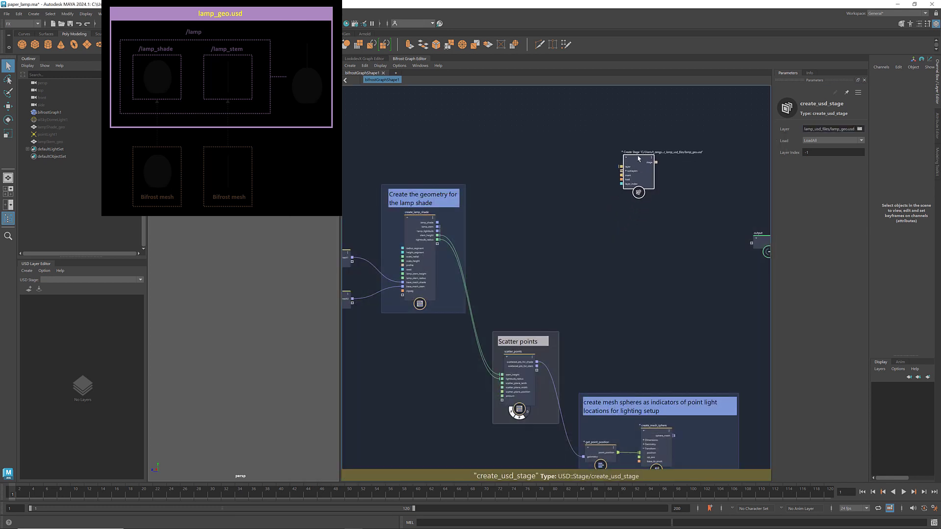
Add a define_usd_prim Xform node with its path set to /lamp
left_click(617, 228)
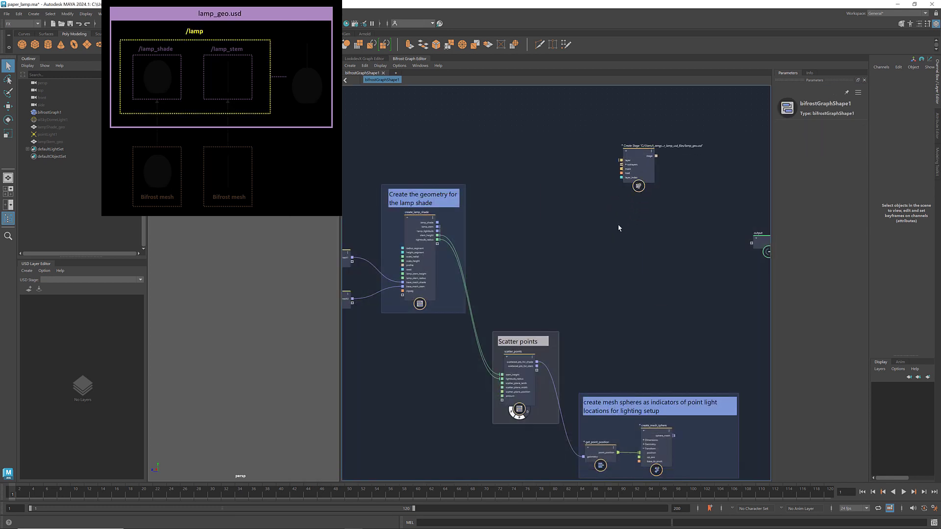
key("Tab")
type("defin")
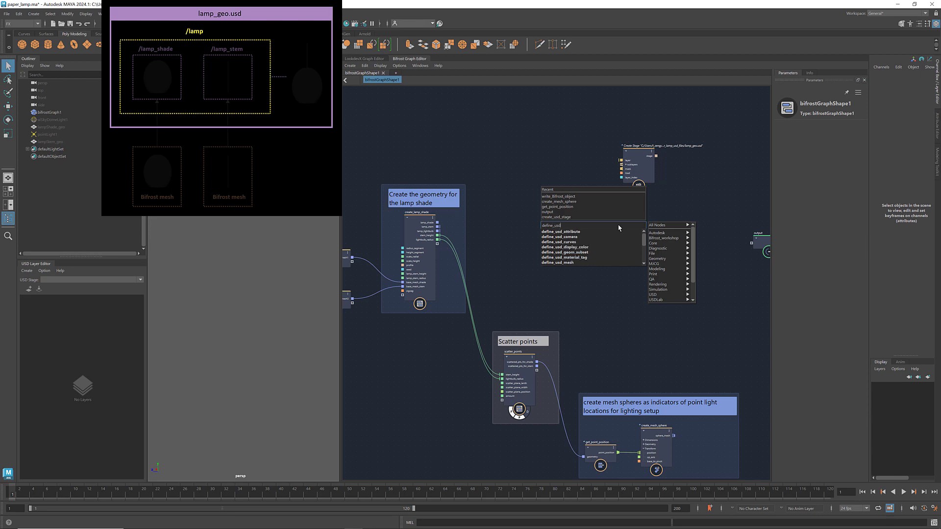
type("_usd_prim")
key("Return")
left_click_drag(619, 235, 607, 218)
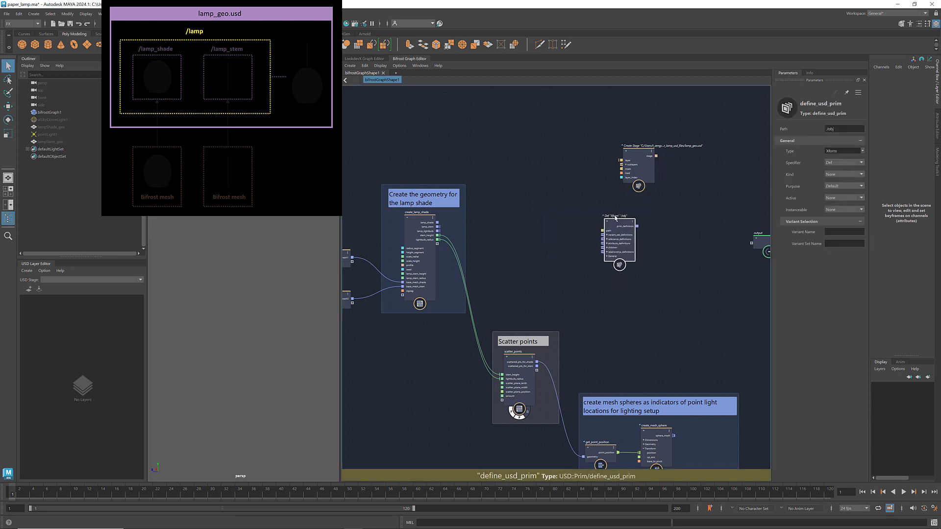
scroll(657, 209, "up", 1)
scroll(657, 209, "up", 1)
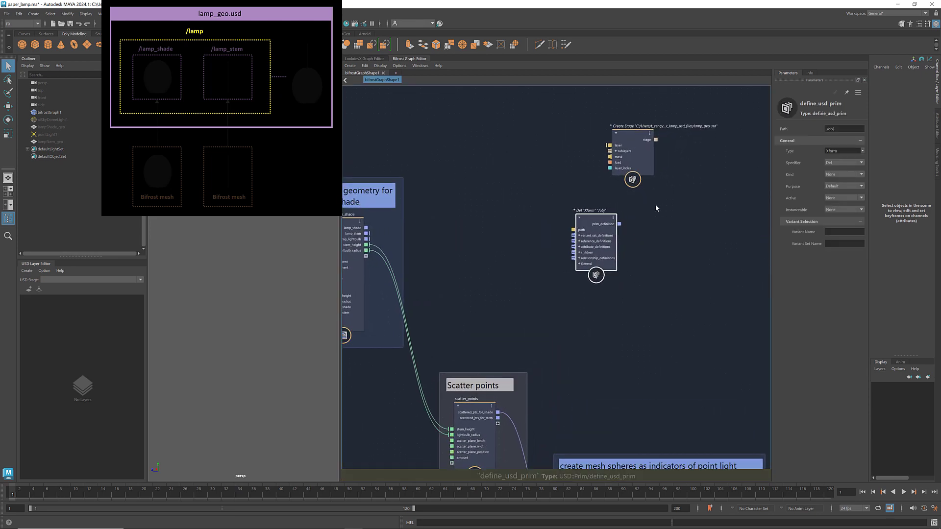
scroll(656, 207, "up", 1)
scroll(650, 213, "up", 1)
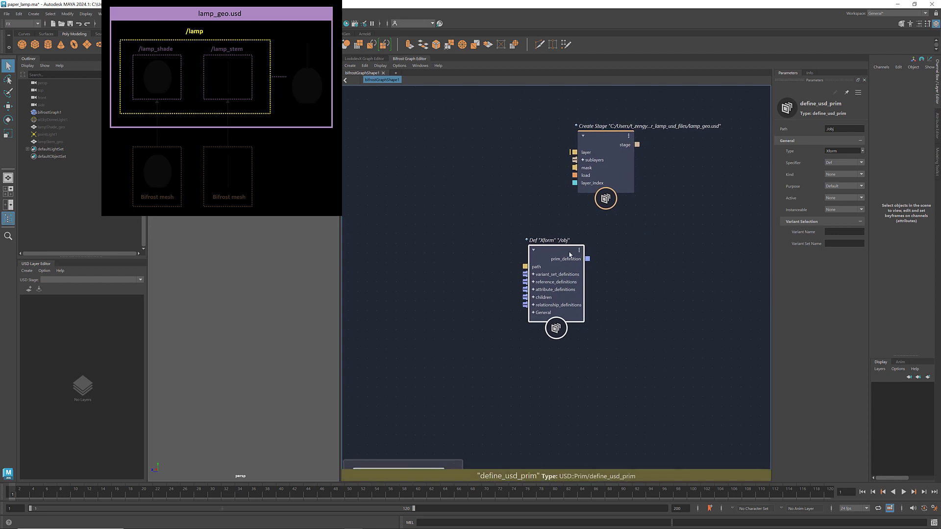
left_click(841, 130)
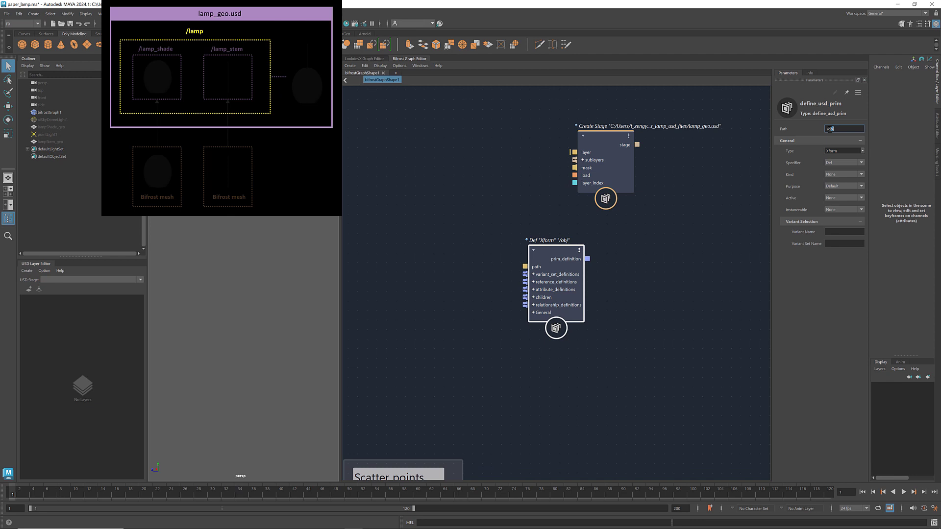
type("/lamp")
left_click(636, 276)
Add an add_to_stage node fed by the stage and /lamp prim, outputting to the graph output
key("a")
key("Tab")
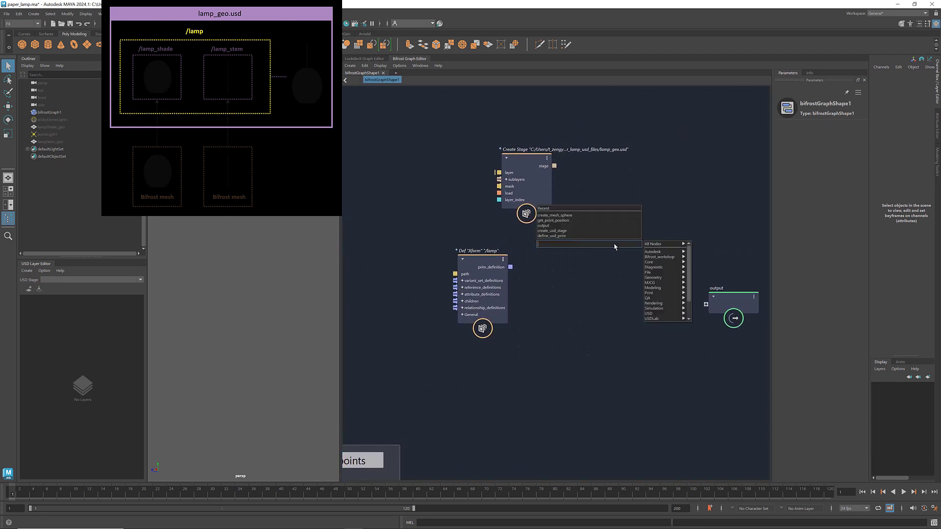
type("add_to_stage")
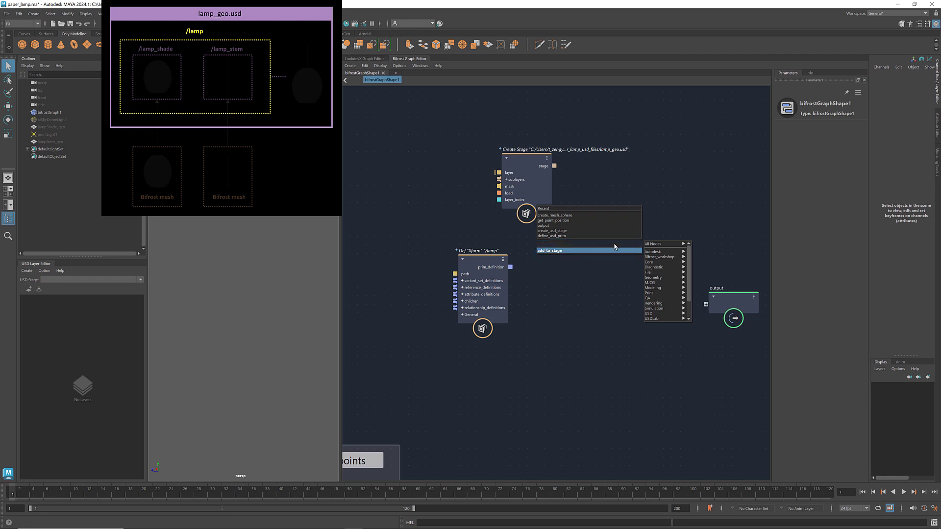
key("Return")
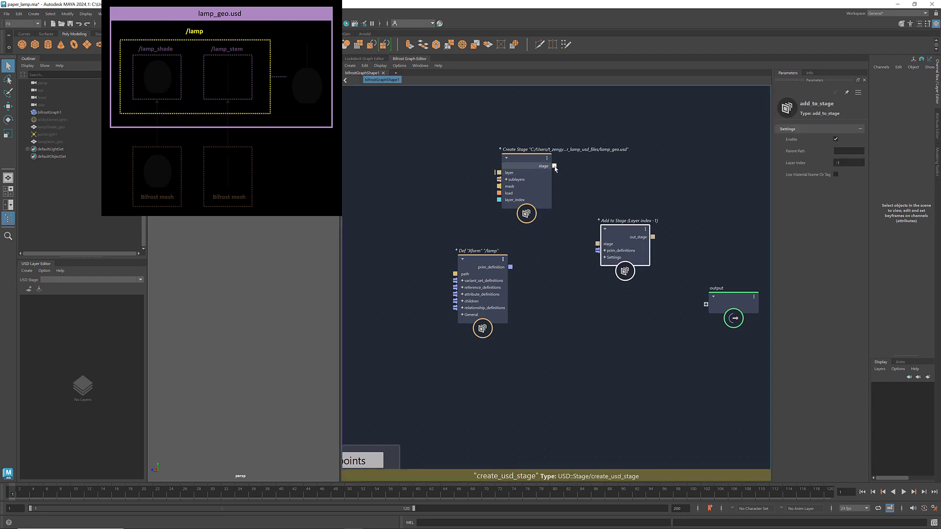
left_click_drag(554, 167, 597, 243)
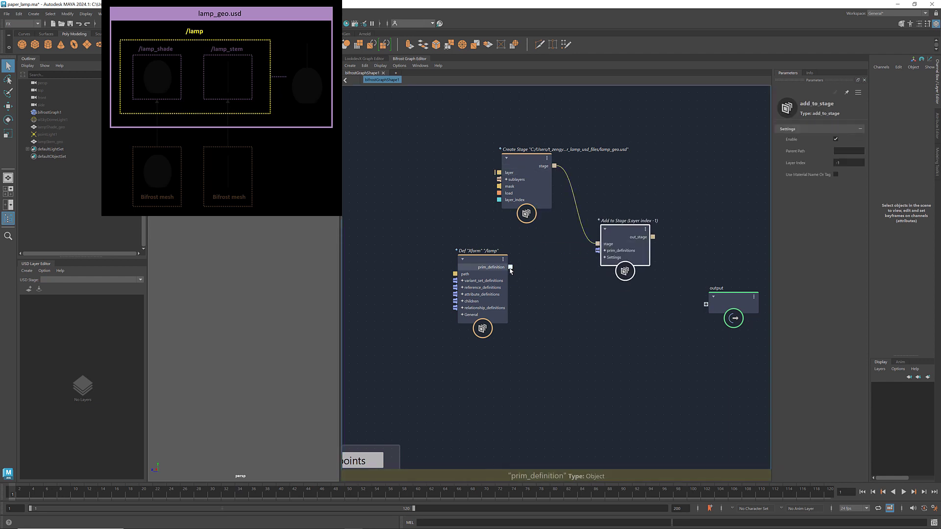
left_click_drag(510, 267, 598, 250)
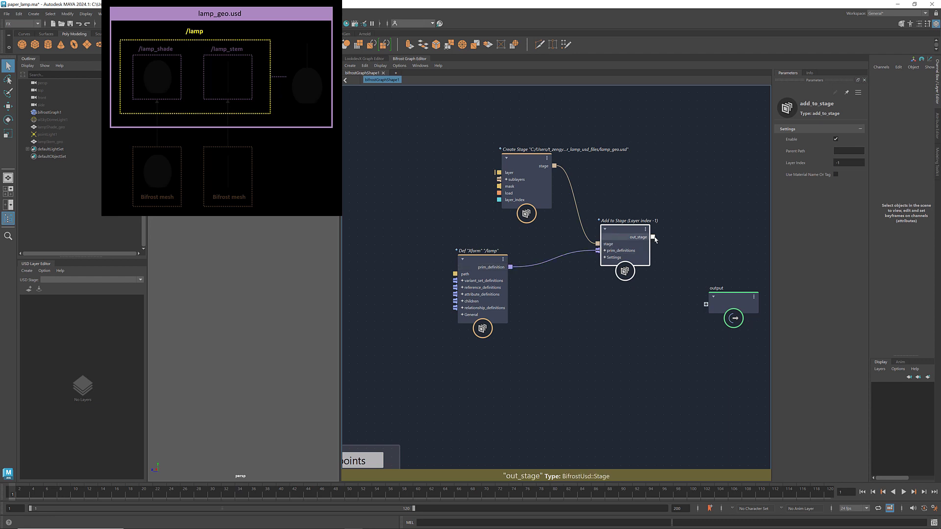
left_click_drag(652, 238, 706, 304)
Enable Shareable on mayaUsdProxy1's stage so lamp_geo.usd becomes its root layer
left_click(82, 312)
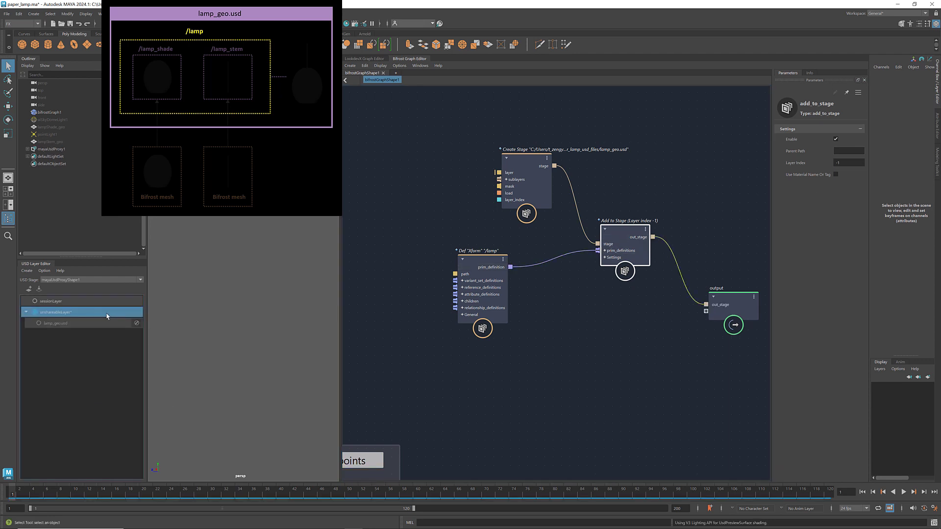
left_click(52, 150)
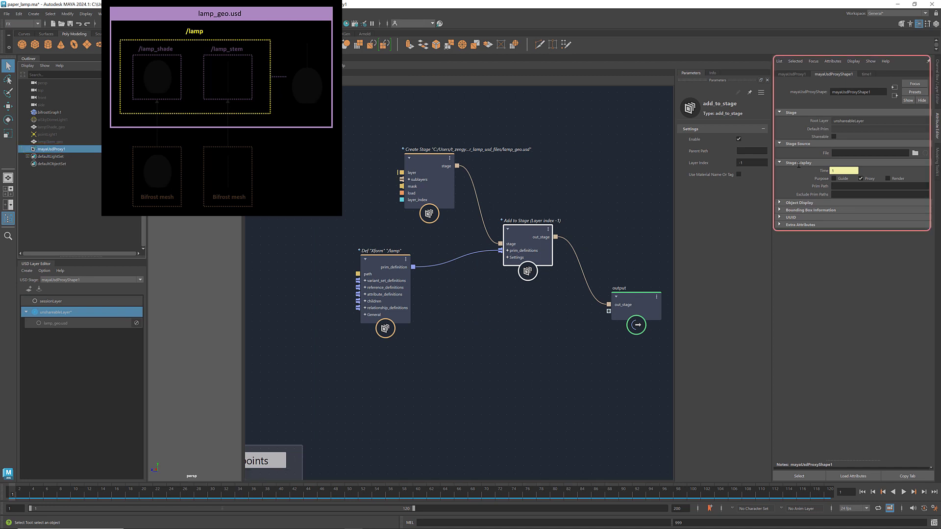
left_click(834, 136)
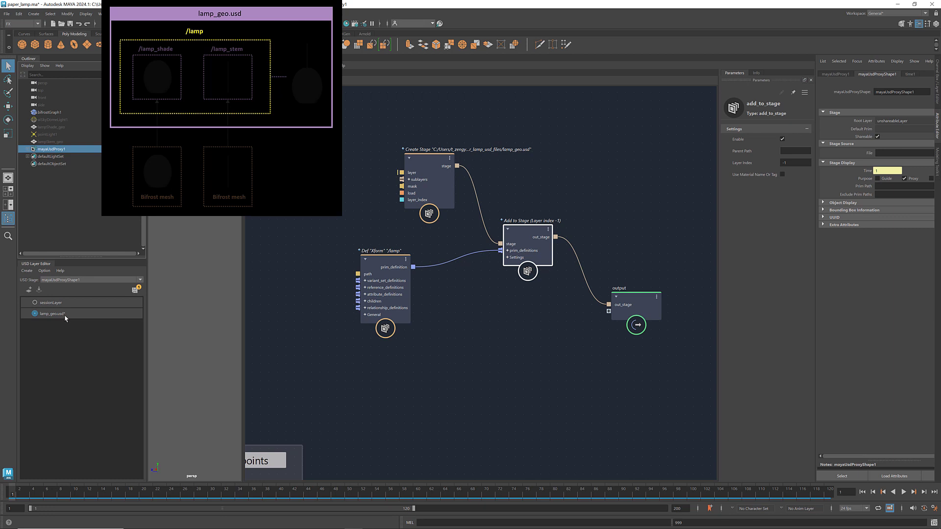
middle_click_drag(378, 346, 570, 321)
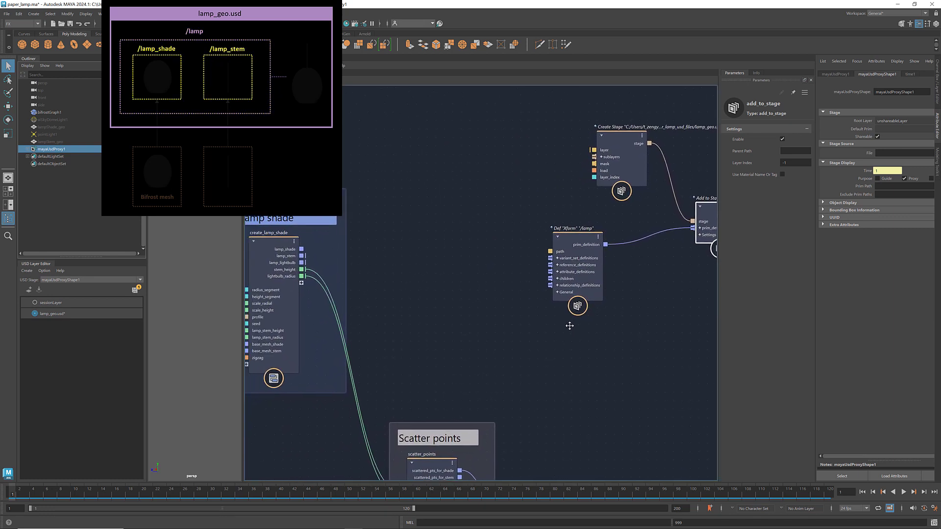
Add a define_usd_mesh node with path /lamp_shade to the /lamp Xform's children
right_click(565, 280)
mouse_move(586, 308)
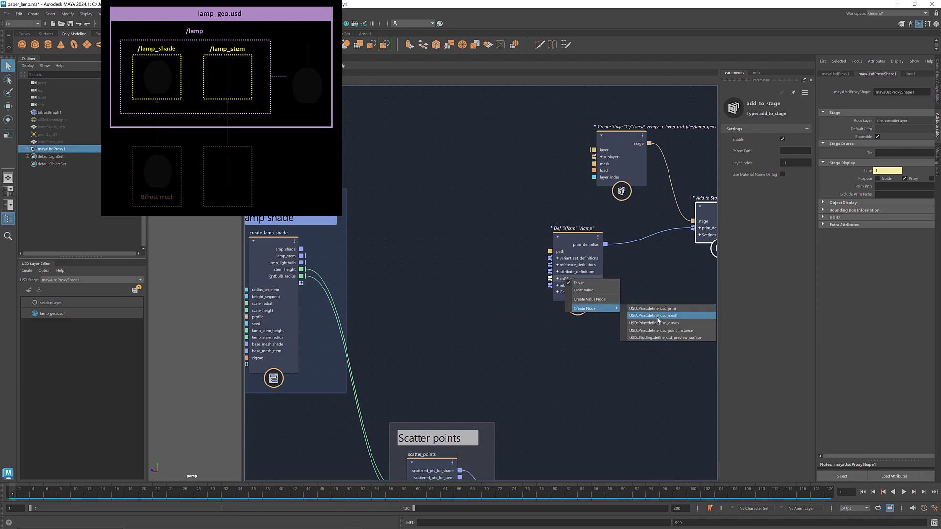
left_click(655, 315)
left_click_drag(481, 261, 464, 207)
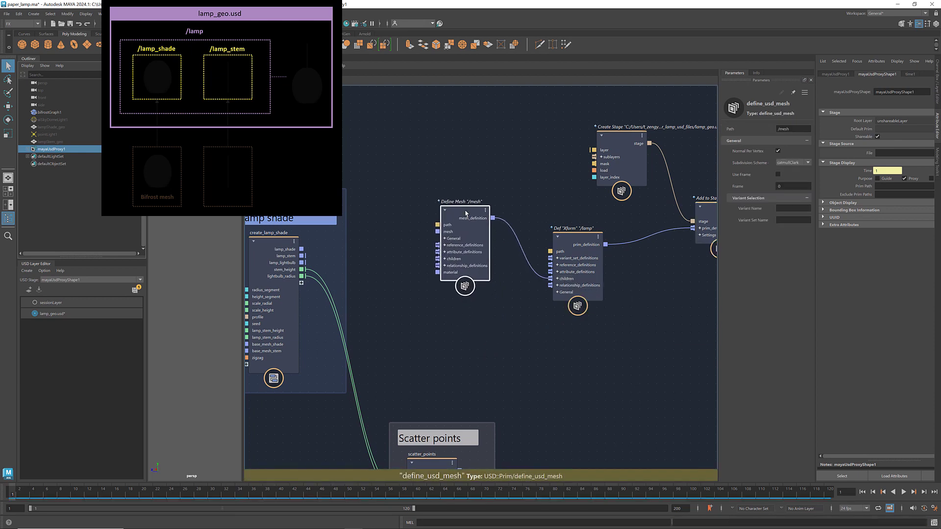
left_click(784, 129)
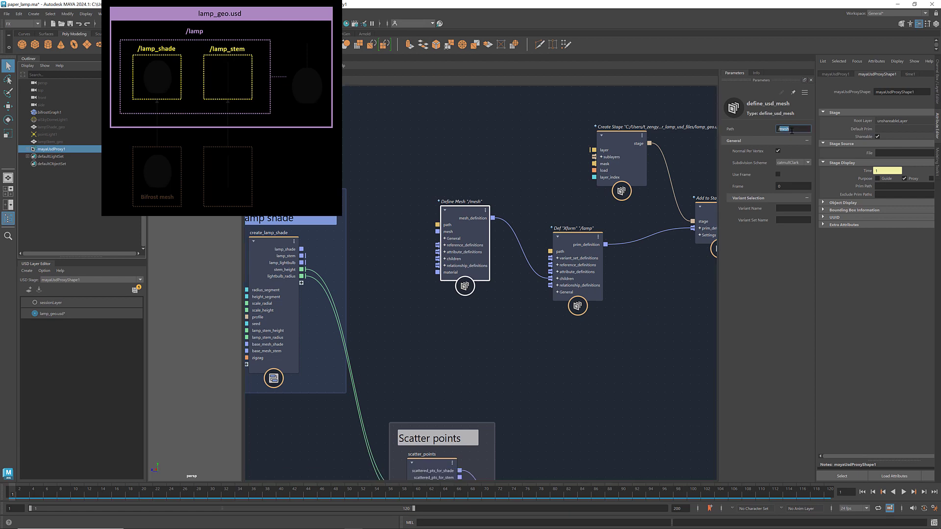
type("lamp")
left_click_drag(465, 212, 464, 173)
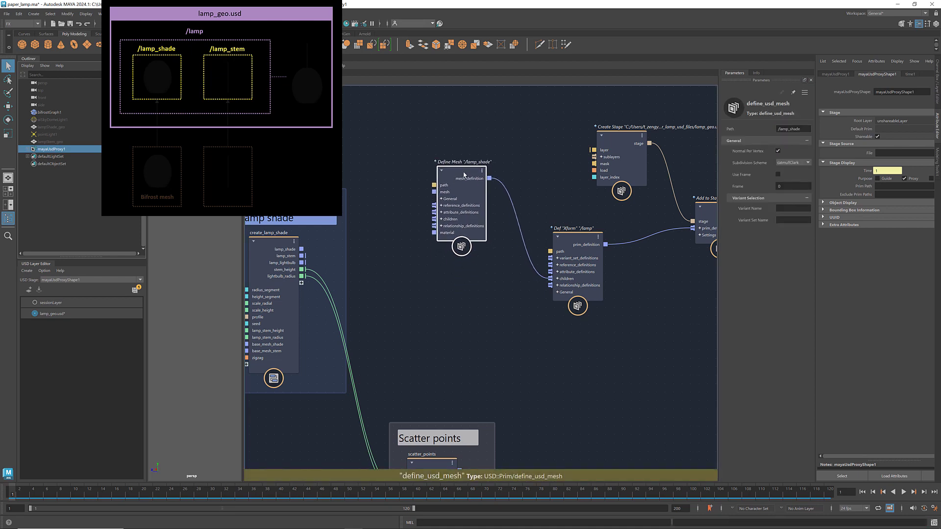
Duplicate the mesh node as /lamp_stem and connect it to the Xform children
key("ctrl+d")
left_click_drag(493, 207, 460, 293)
left_click_drag(809, 128, 799, 129)
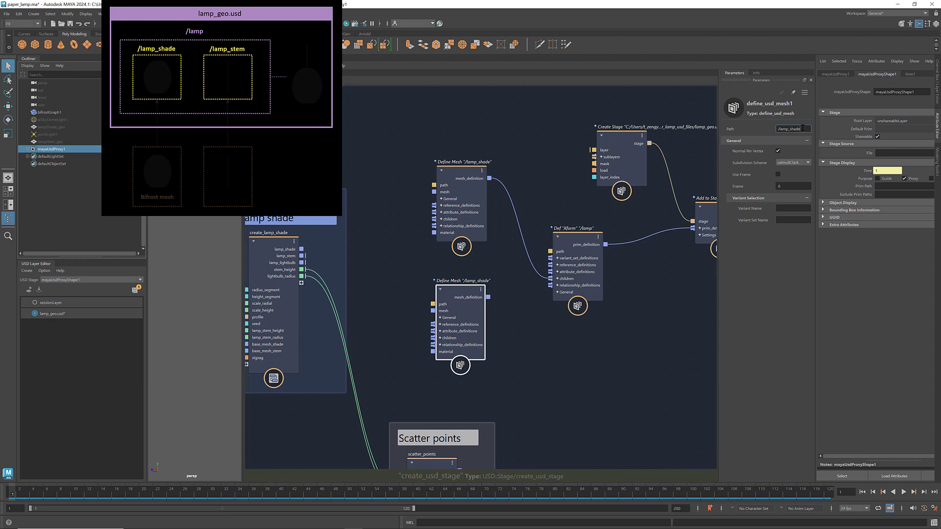
type("tem")
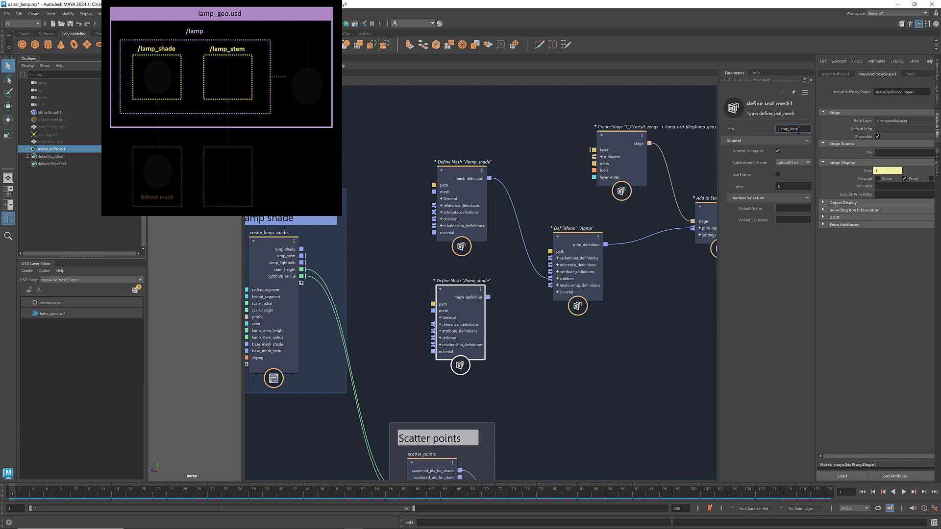
left_click(544, 345)
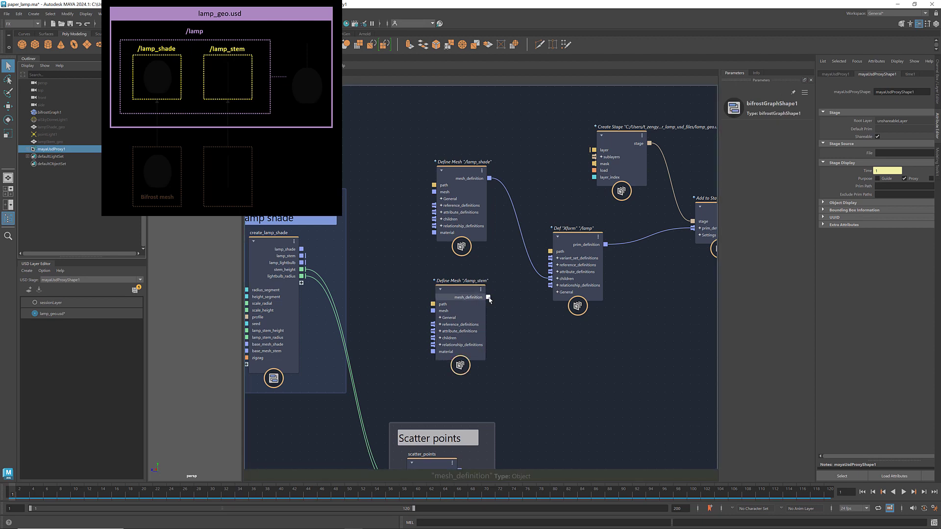
left_click_drag(489, 297, 550, 280)
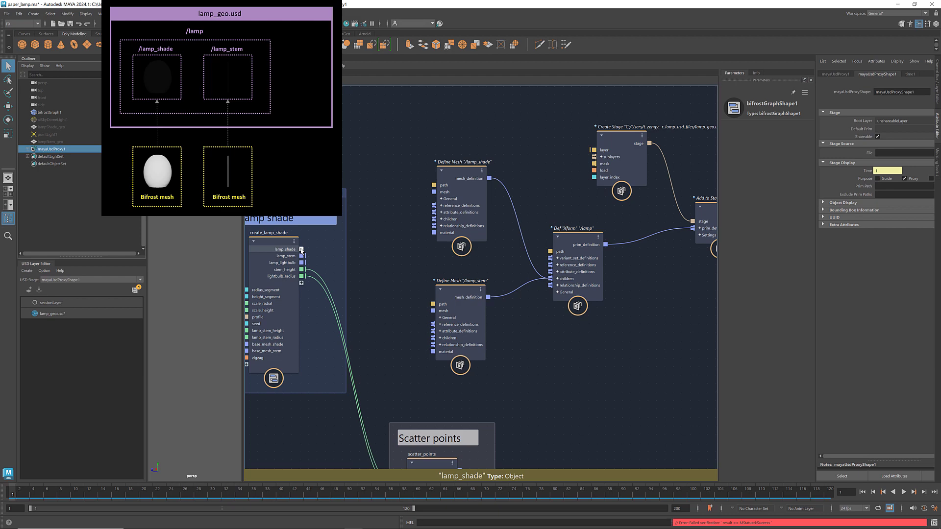
Wire the lamp_shade and lamp_stem outputs into their Define Mesh nodes, then expand lamp in the Outliner
left_click_drag(301, 249, 434, 193)
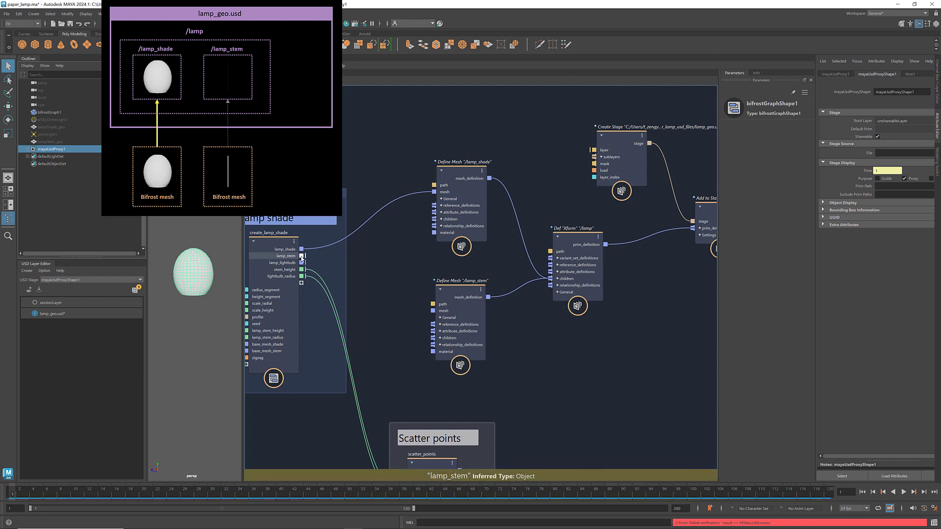
mouse_move(302, 255)
left_mouse_down()
mouse_move(409, 317)
mouse_move(433, 311)
left_mouse_up()
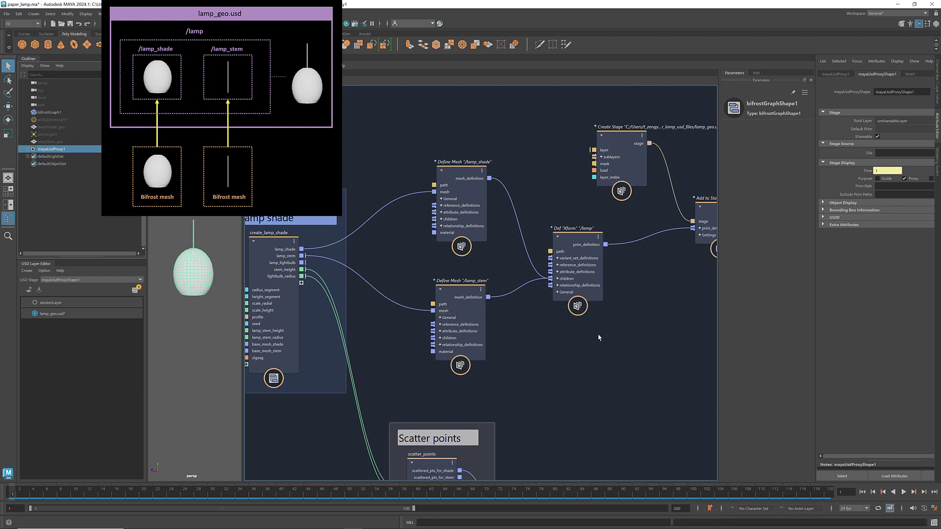
middle_click_drag(563, 330, 451, 344)
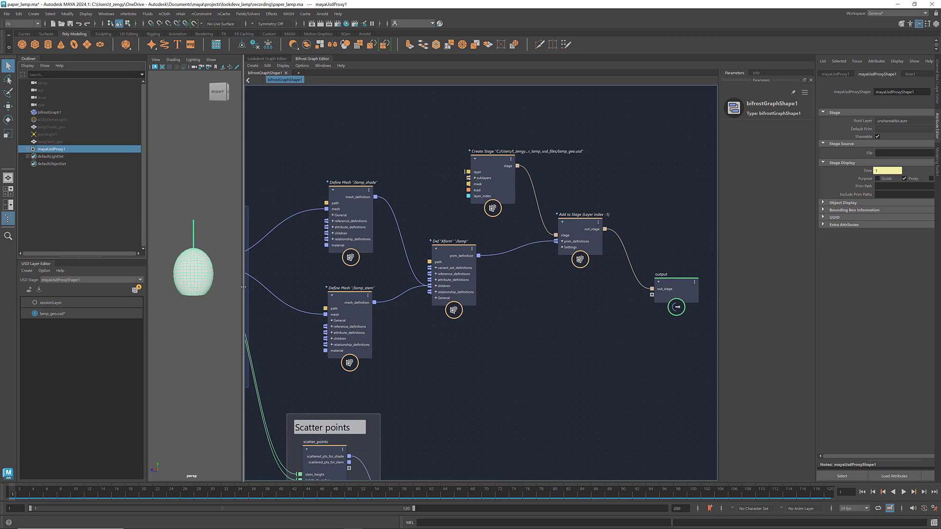
left_click_drag(242, 286, 315, 287)
left_click(27, 148)
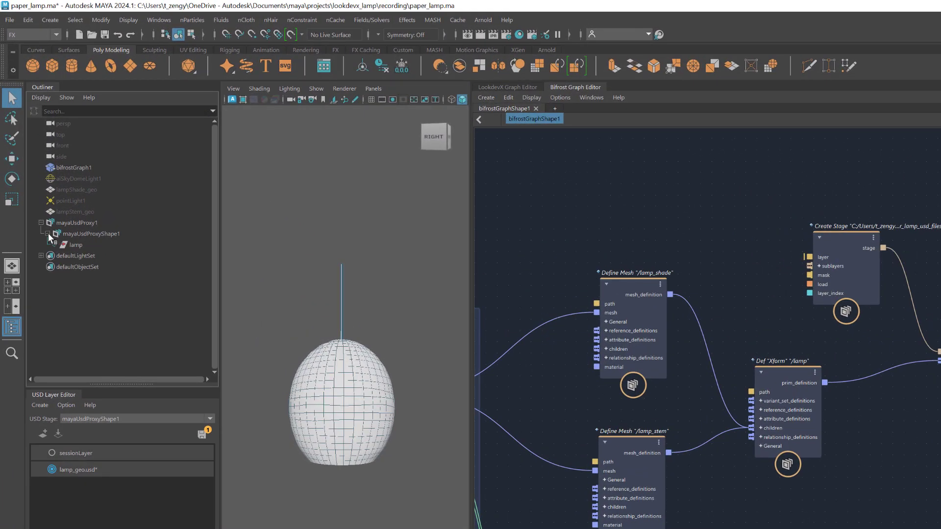
left_click(53, 245)
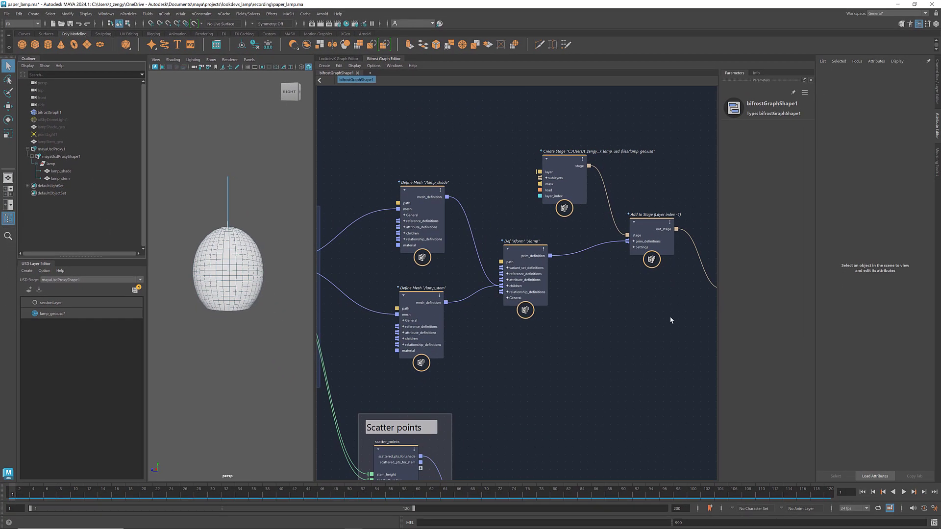
Insert a save_usd_stage node between Add to Stage and the graph output
middle_click_drag(670, 320, 507, 324)
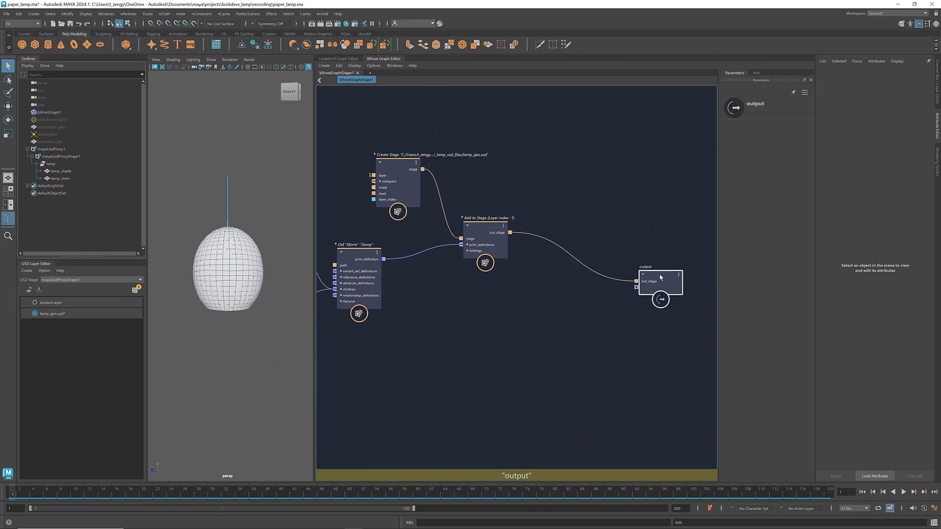
left_click(685, 279)
key("Tab")
type("save")
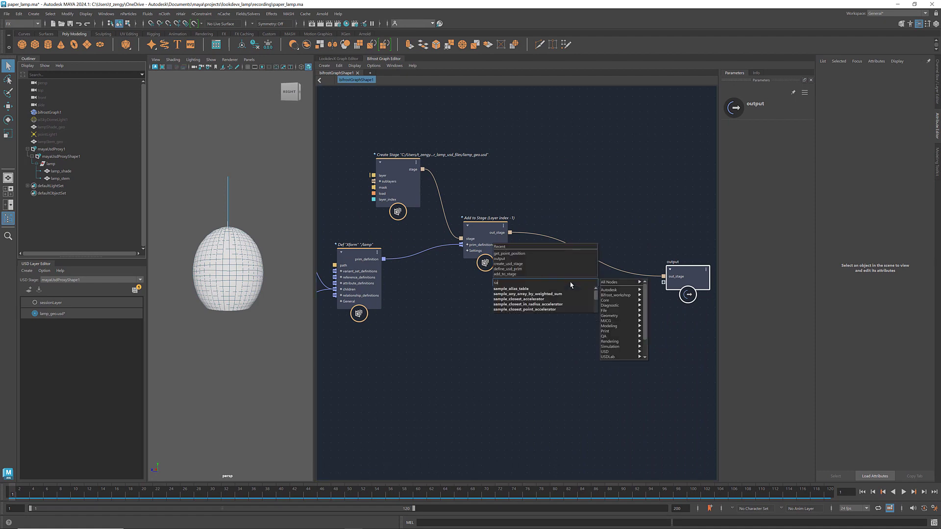
key("Return")
left_click_drag(571, 288, 581, 245)
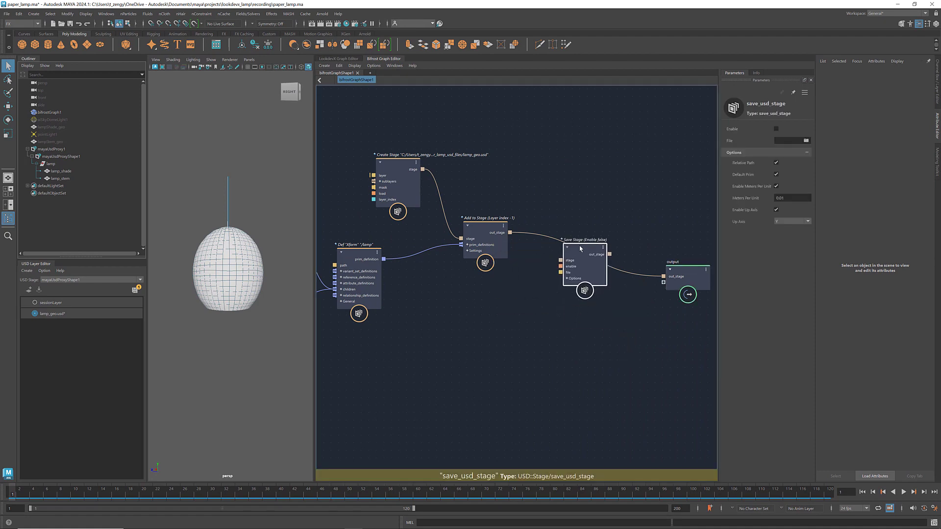
left_click(577, 261)
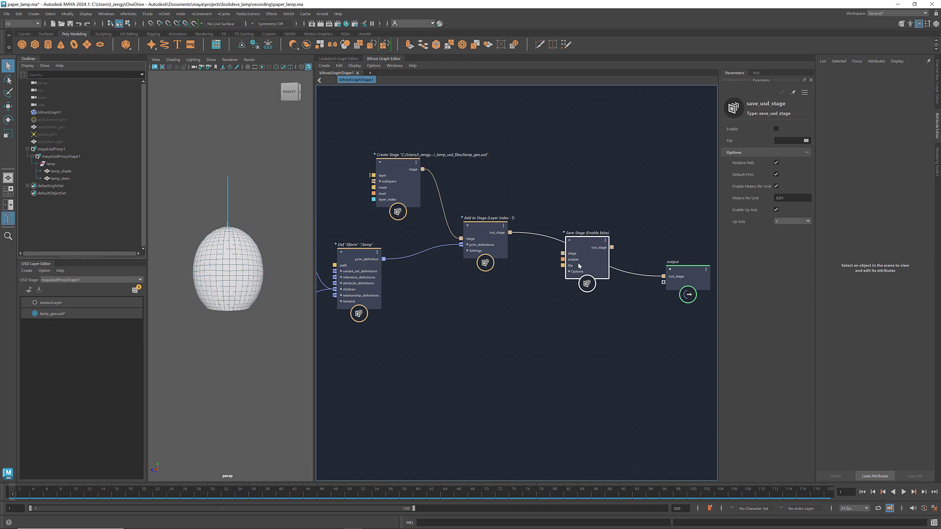
Enable stage saving and check the saved file in its folder
left_click(776, 129)
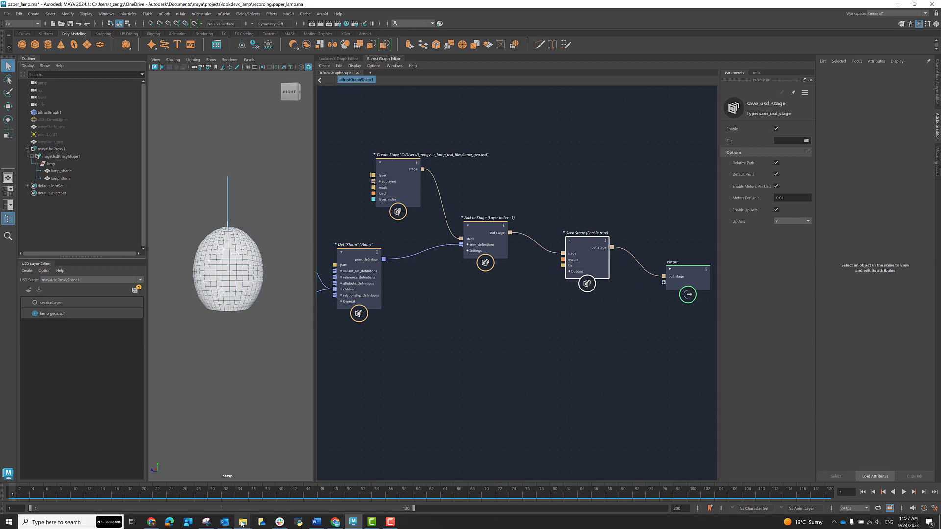
left_click(243, 522)
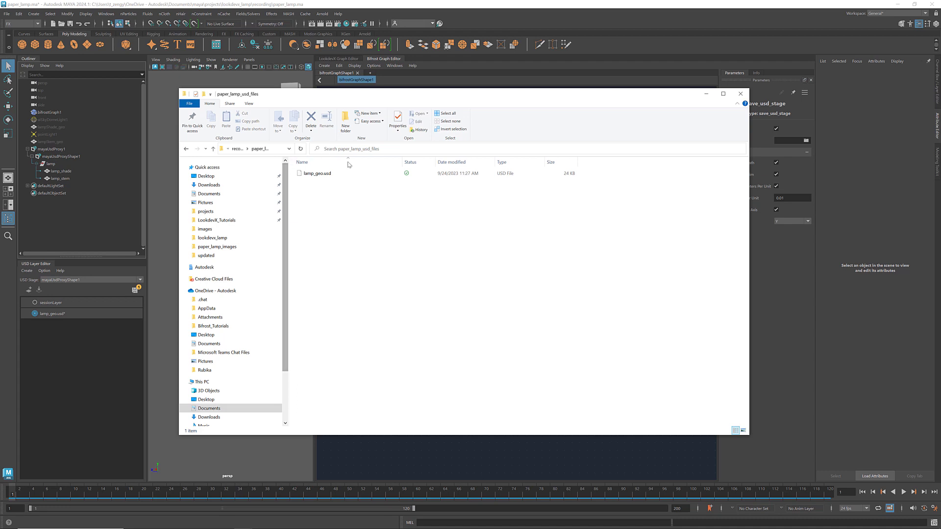
left_click(706, 94)
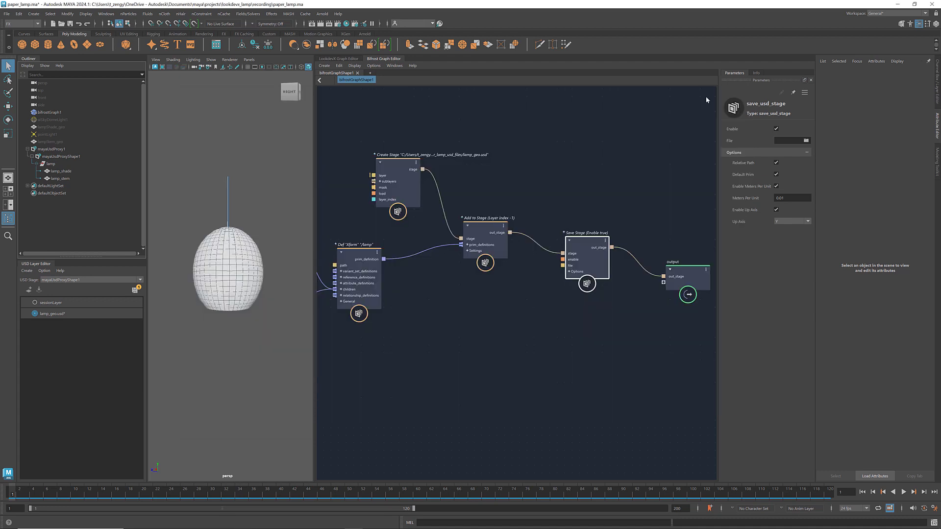
left_click(628, 310)
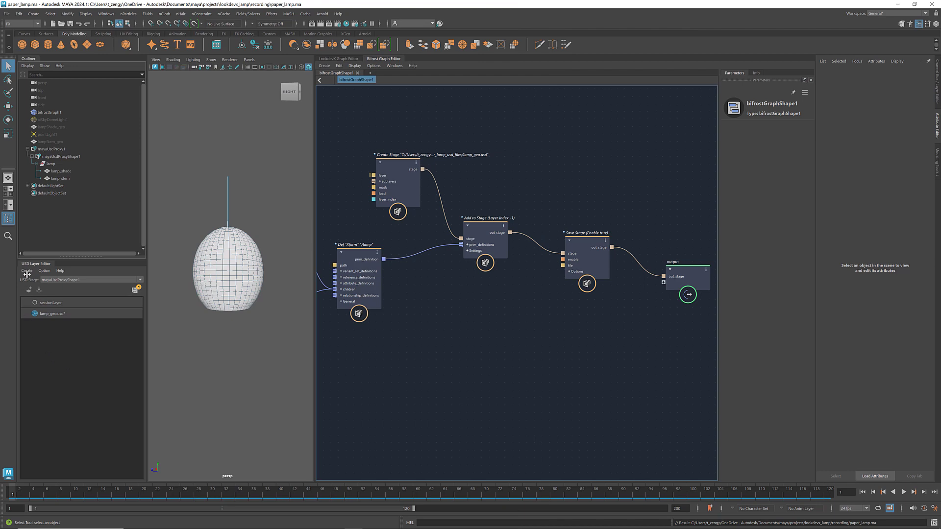
Create a new USD stage with a new anonymous layer
left_click(27, 271)
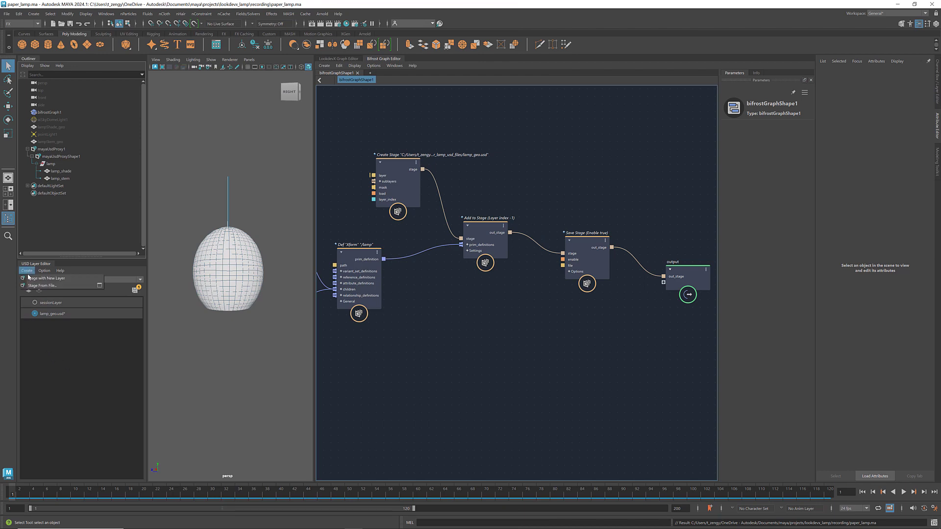
left_click(31, 279)
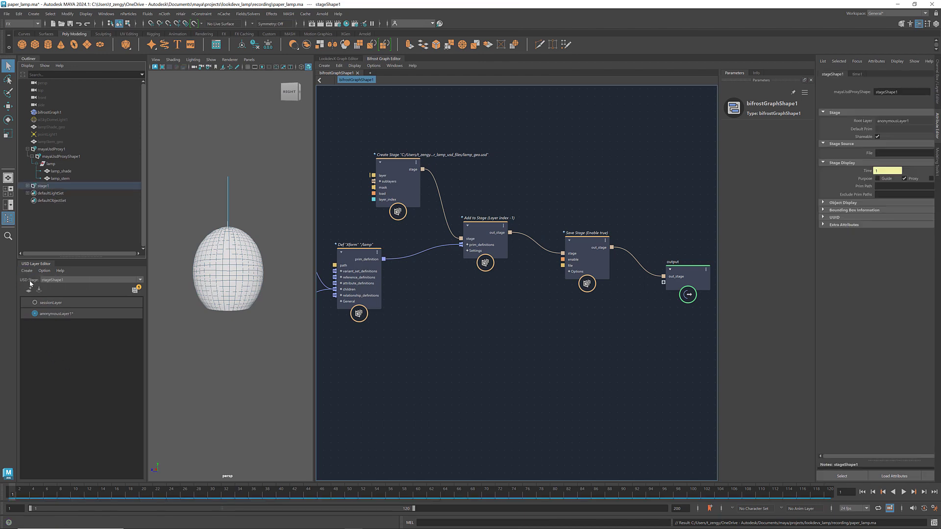
left_click(88, 314)
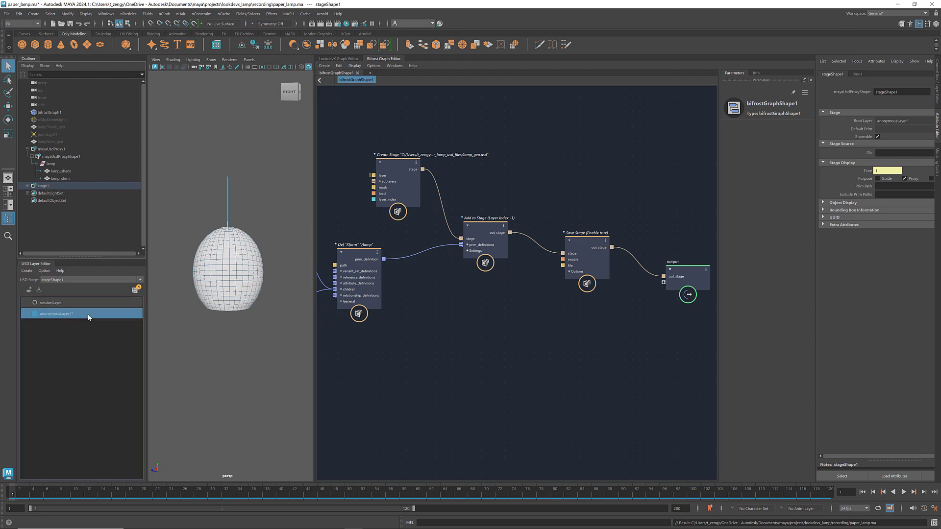
Save anonymousLayer1 as lamp.usd in the paper_lamp_usd_files folder
right_click(89, 316)
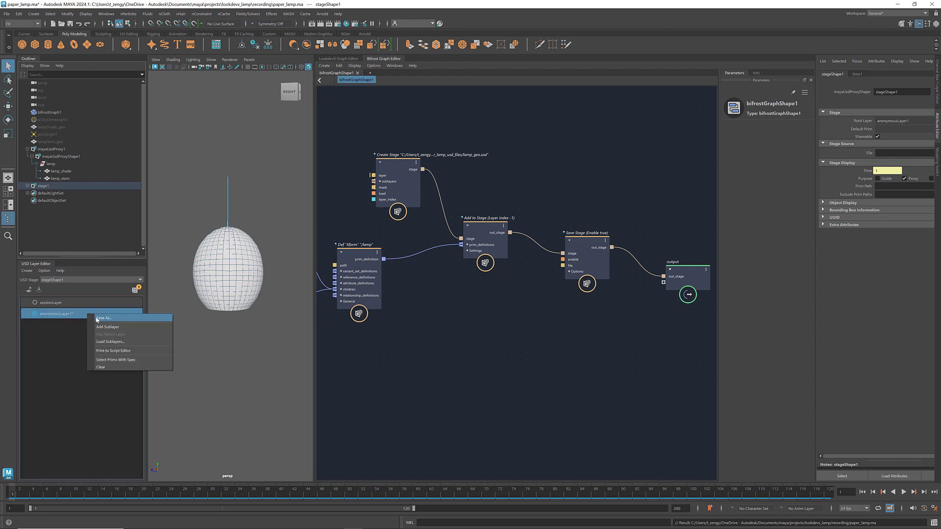
left_click(101, 318)
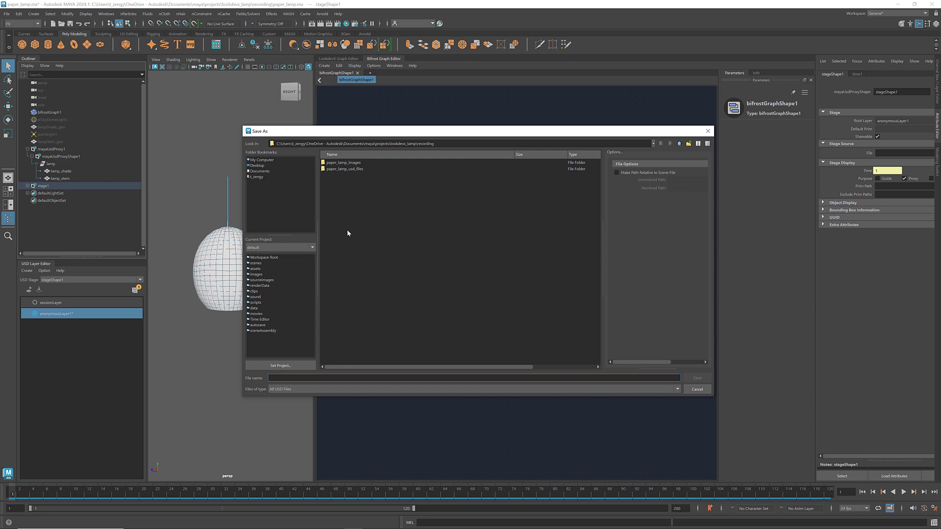
double_click(346, 168)
left_click(282, 377)
type("lamp")
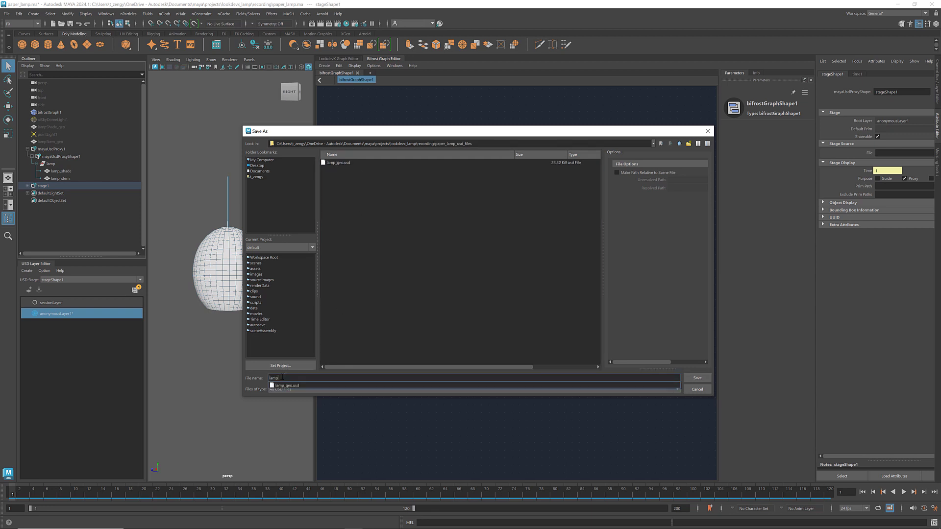
type("_")
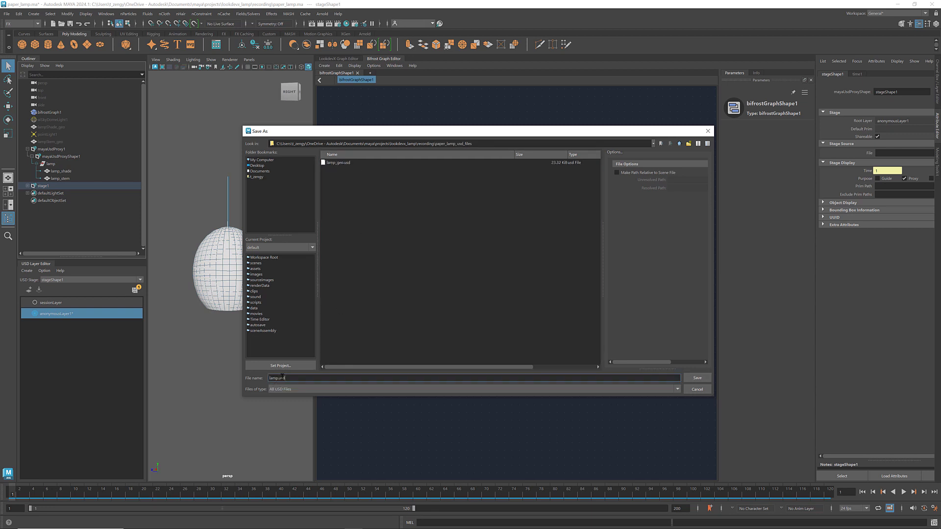
left_click(692, 378)
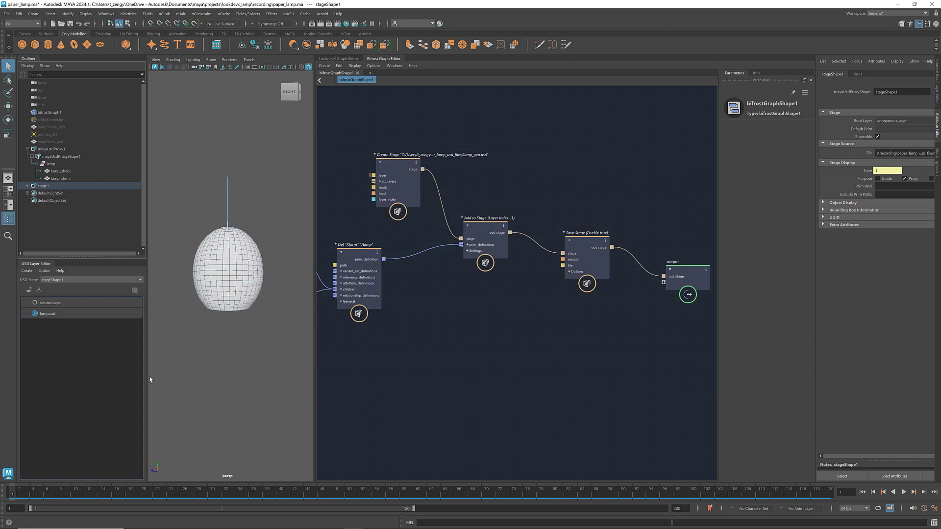
left_click(72, 315)
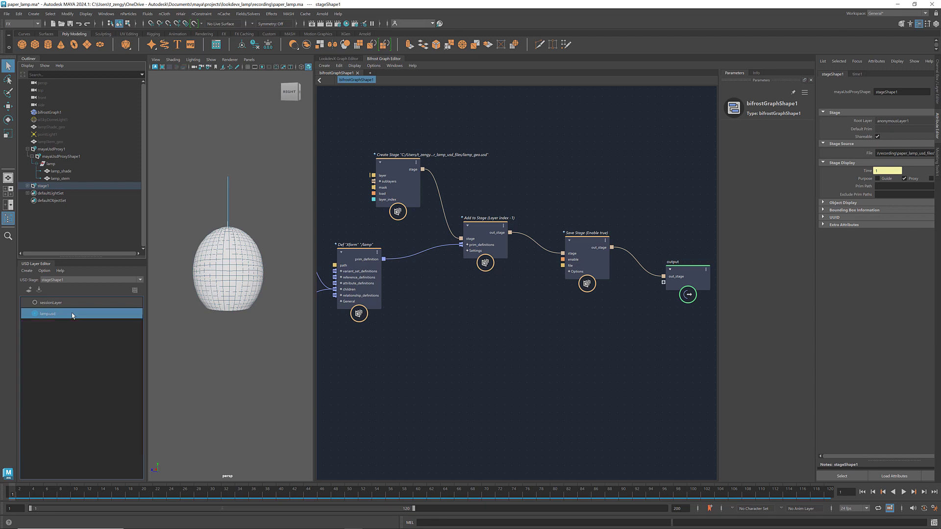
Load the existing lamp_geo.usd as a sublayer of lamp.usd
right_click(72, 314)
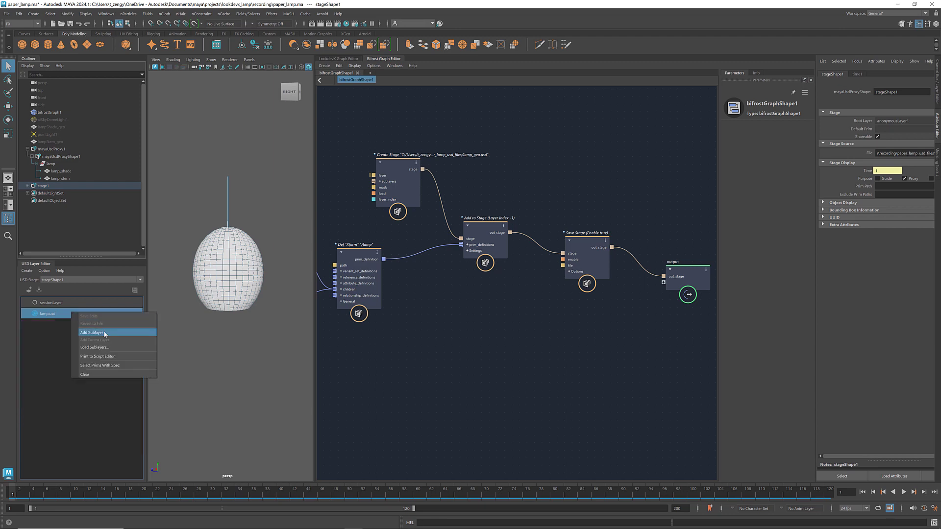
left_click(99, 346)
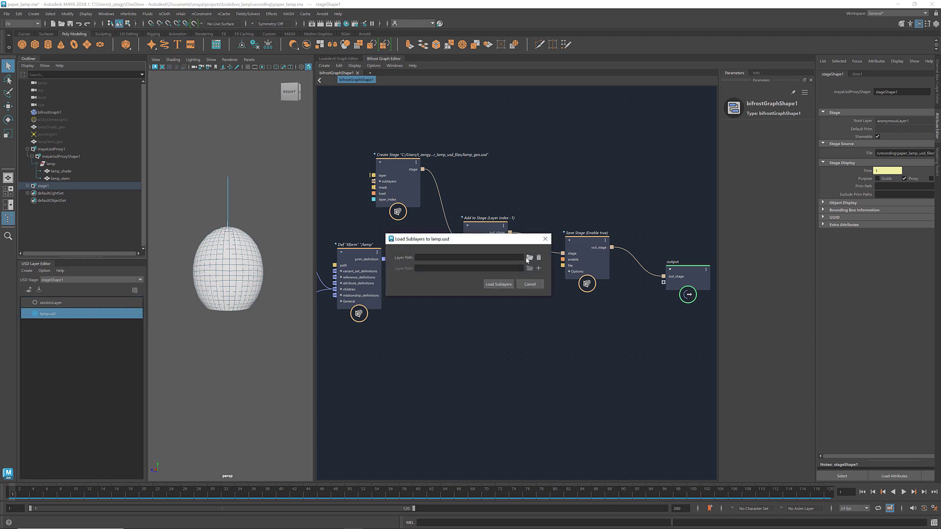
left_click(530, 257)
left_click(342, 170)
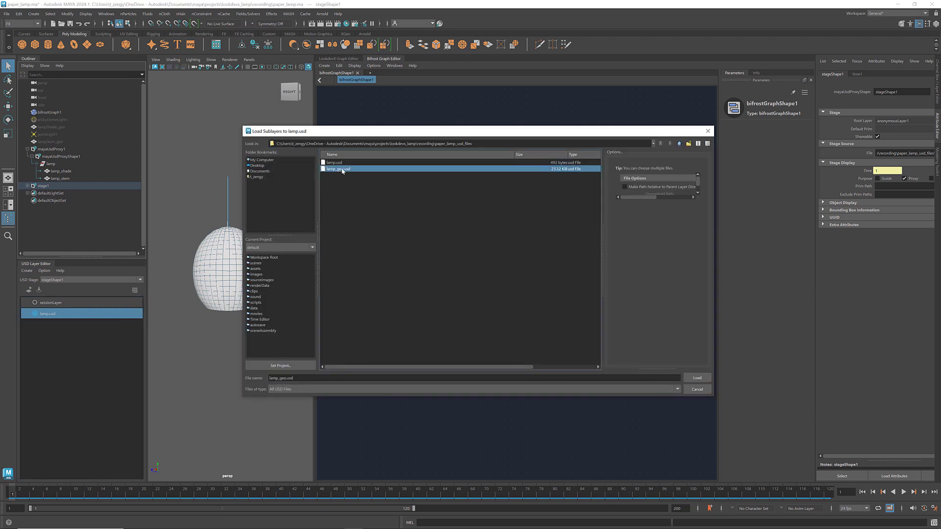
left_click(687, 377)
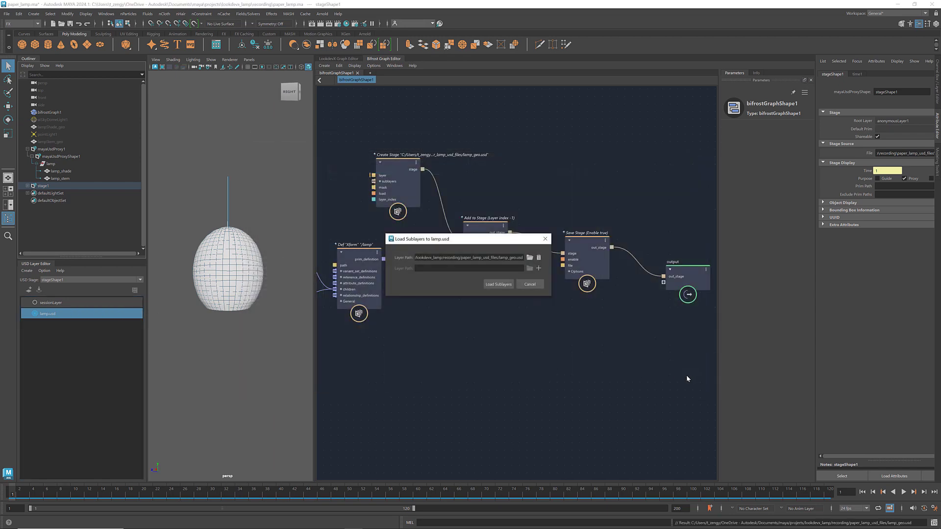
left_click(498, 284)
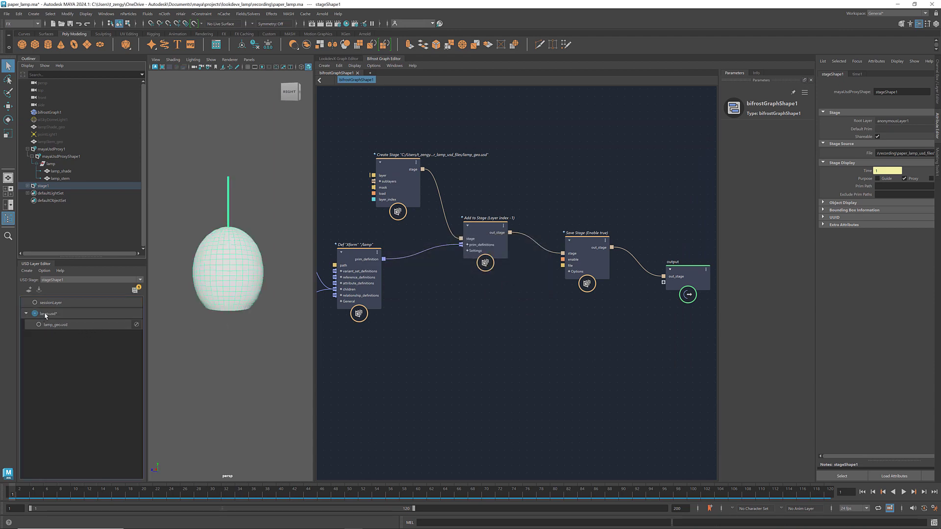
Add a new empty sublayer to lamp.usd and save it as lamp_mtl.usd
right_click(45, 315)
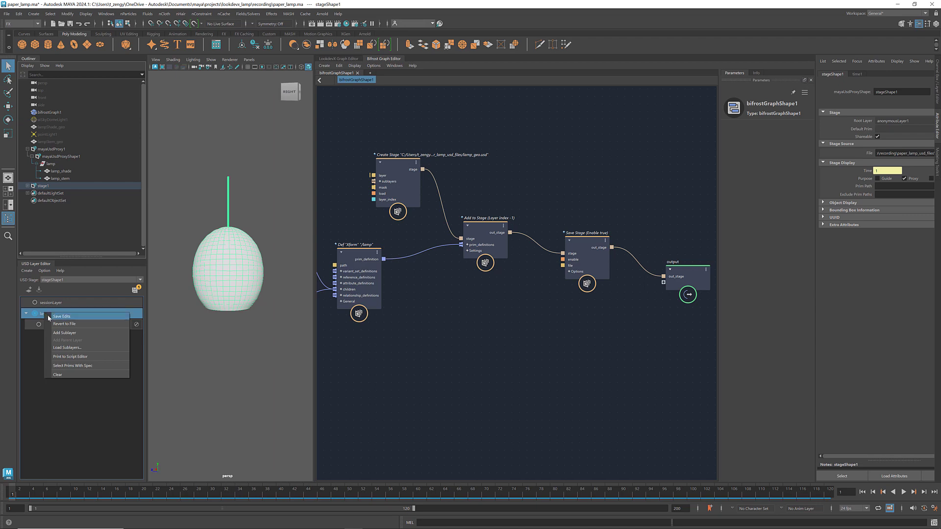
left_click(67, 334)
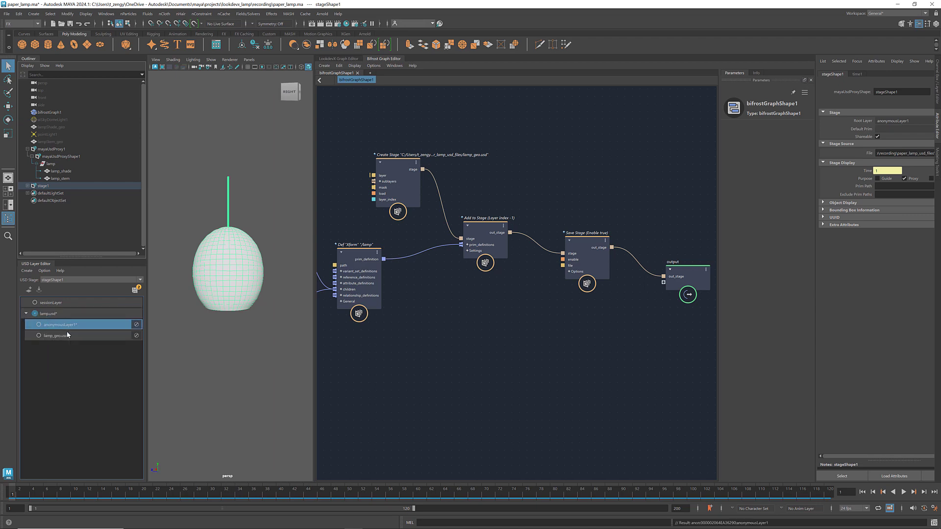
double_click(68, 327)
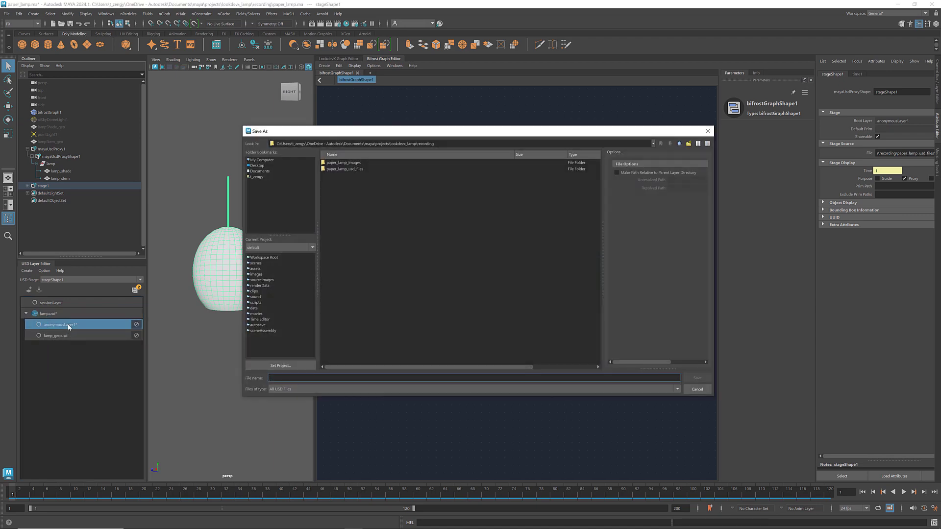
double_click(345, 170)
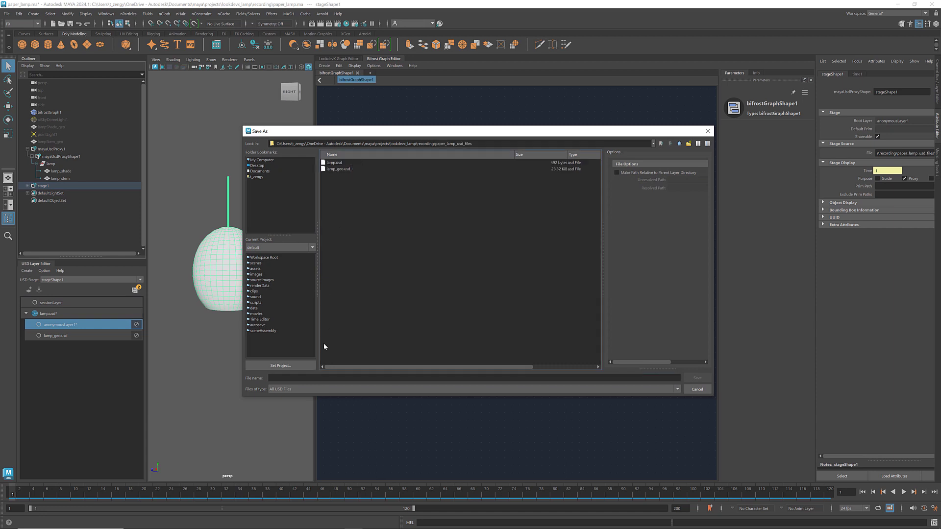
left_click(287, 377)
type("lamp_mtl")
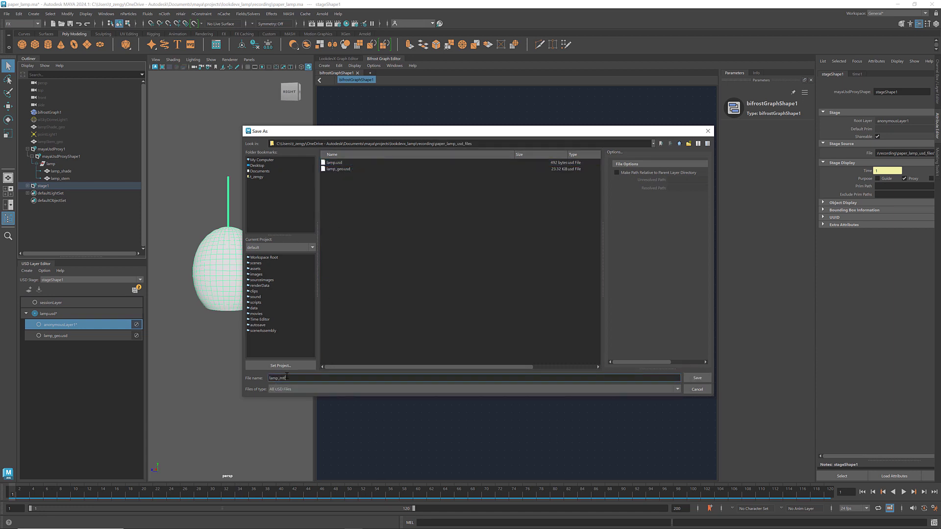
type(".usd")
left_click(696, 378)
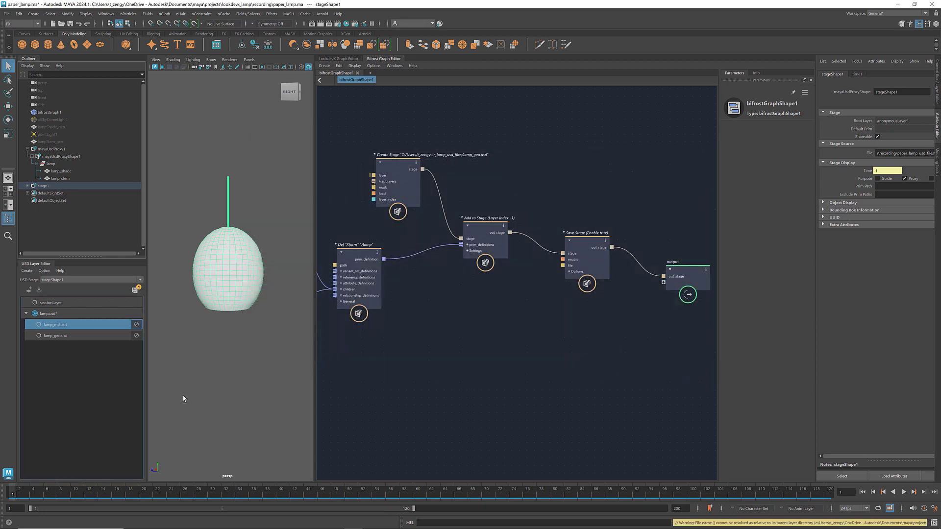
Make lamp_mtl.usd the edit target and hide the old mayaUsdProxy1 stage
left_click(38, 325)
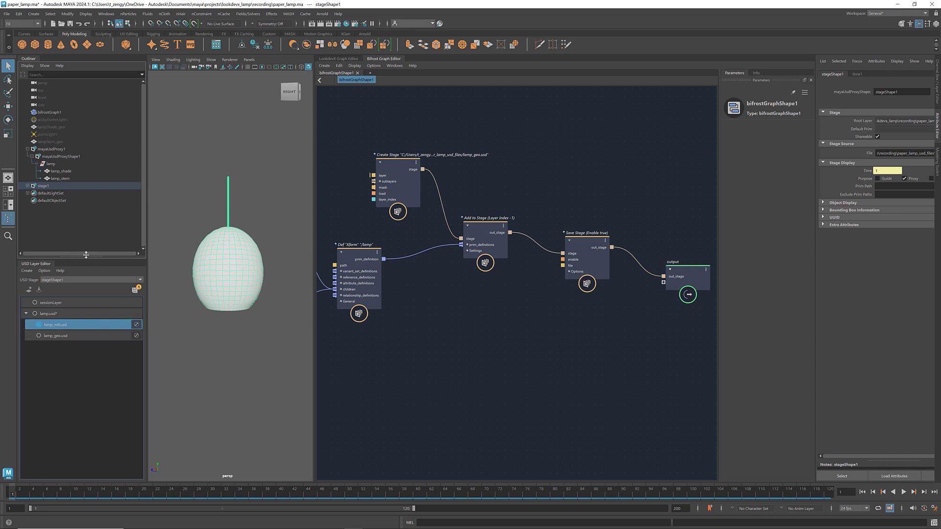
left_click(28, 149)
left_click(54, 152)
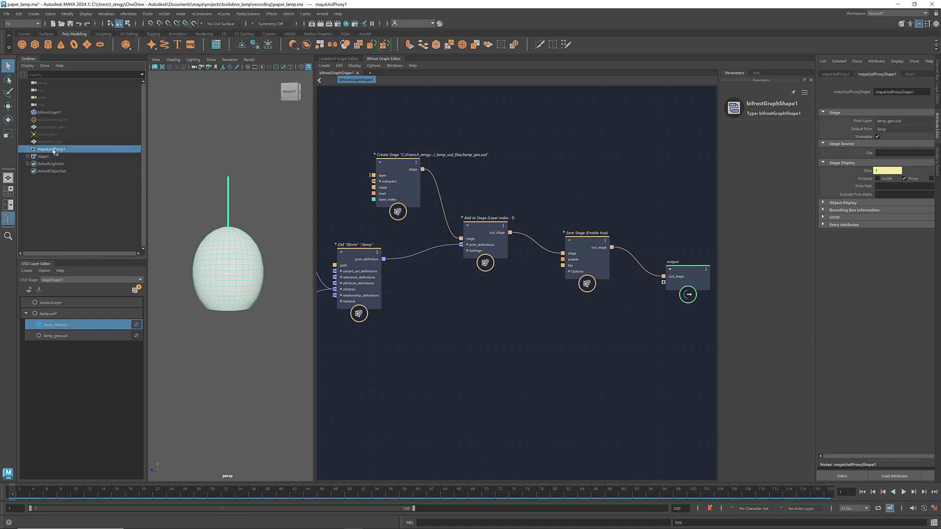
key("ctrl+h")
Rename stage1 to paper_lamp in the Outliner
left_click(43, 156)
double_click(42, 157)
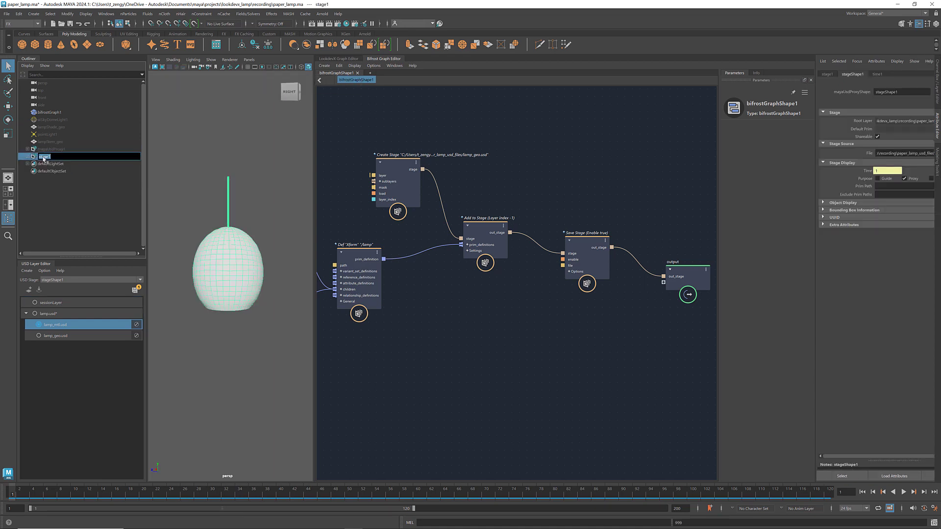
type("stg")
type("paper_lamp")
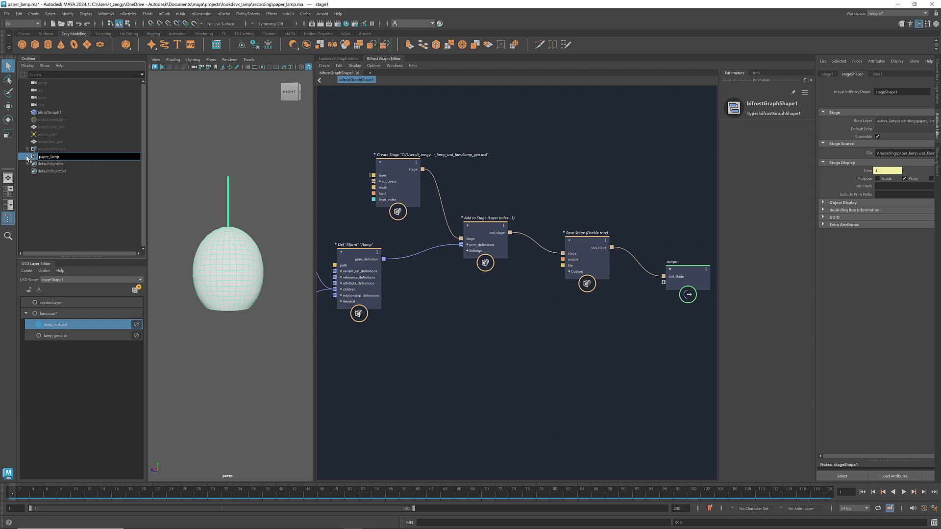
key("Return")
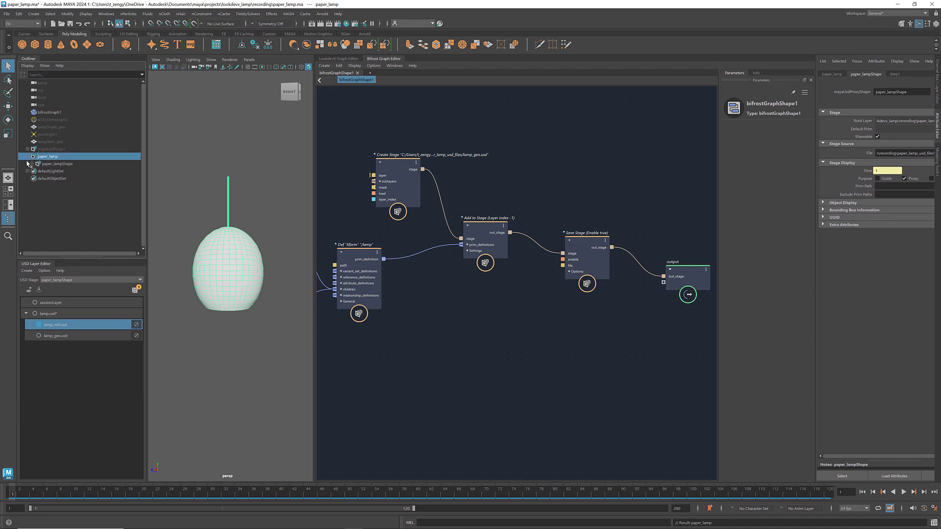
Expand paper_lamp to inspect lamp, lamp_shade and lamp_stem, then select bifrostGraph1
left_click(27, 157)
left_click(42, 171)
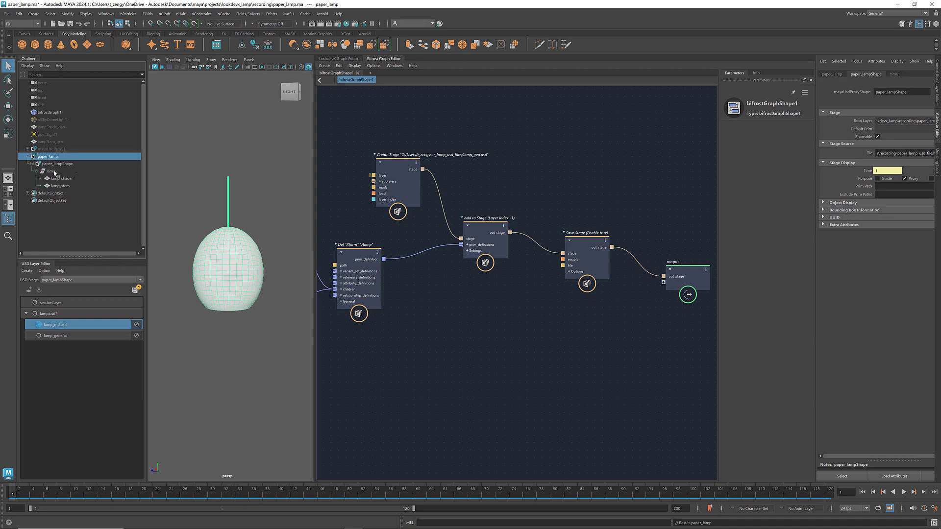
left_click(83, 172)
left_click(83, 178)
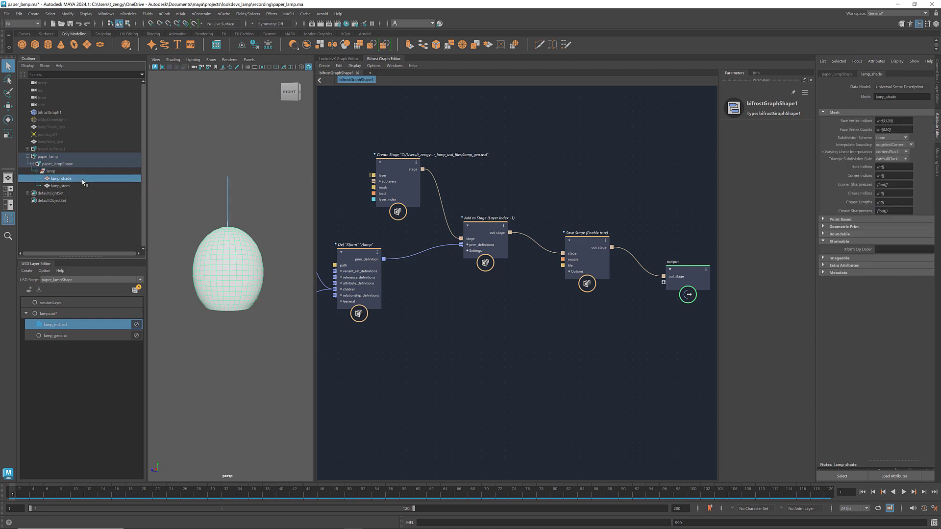
left_click(83, 186)
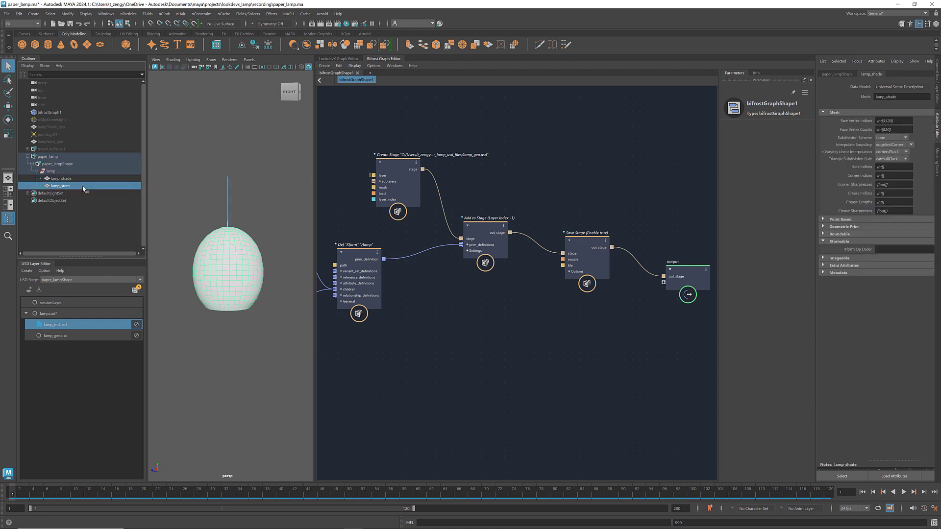
left_click(57, 113)
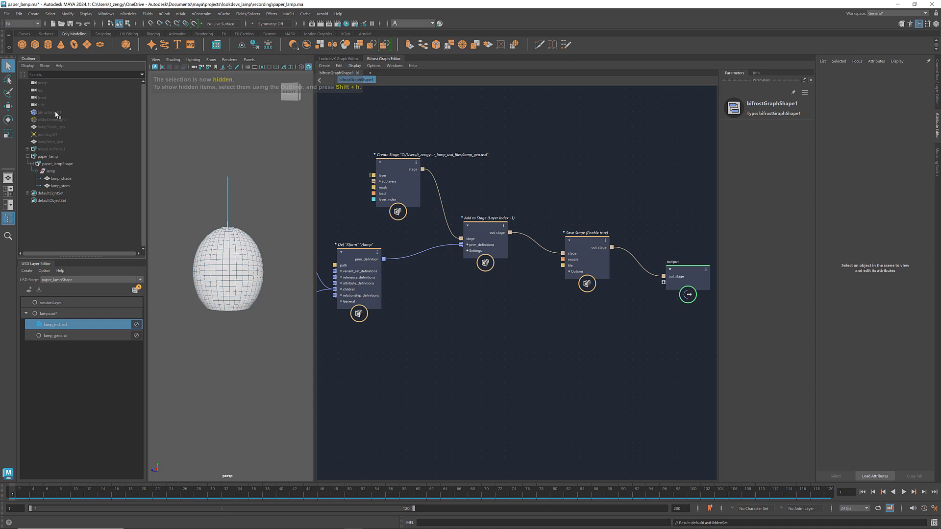
Assign lamp_shade a new Arnold Standard Surface material and name it lamp_shade_mtl
left_click(78, 179)
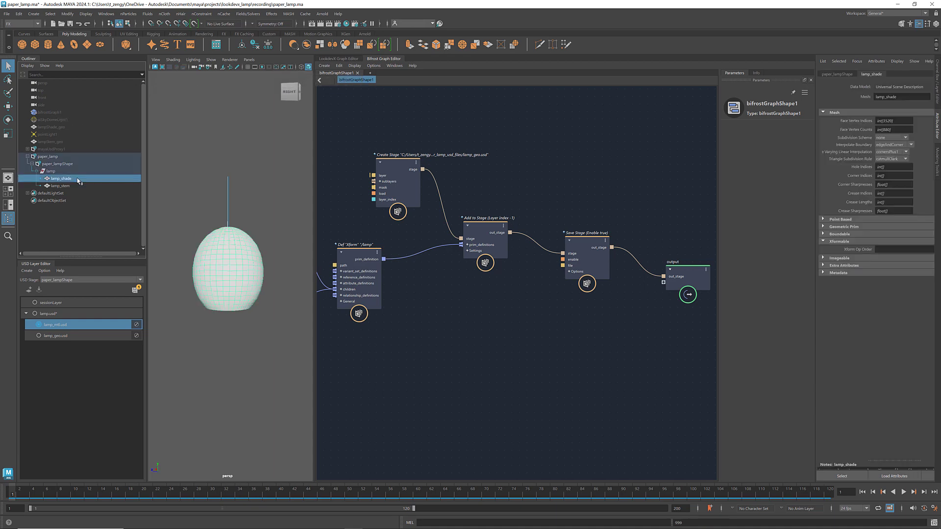
right_click(78, 180)
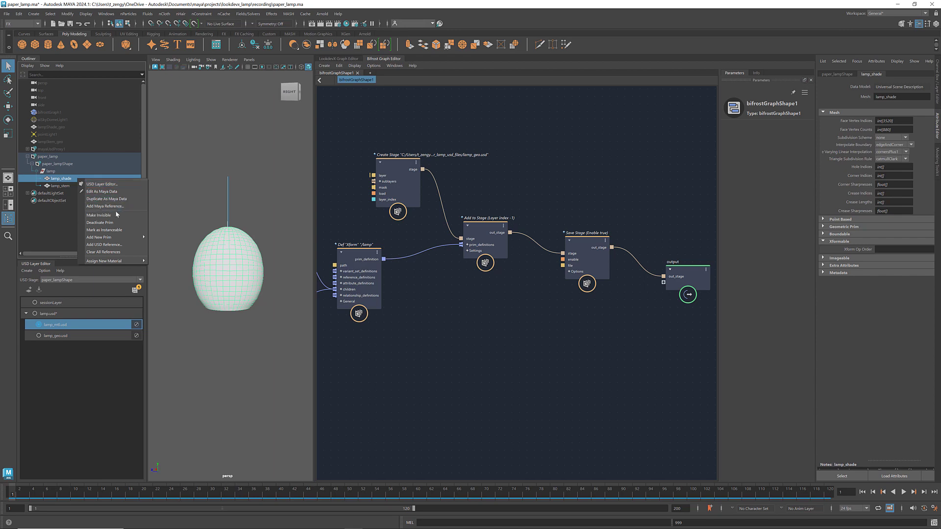
mouse_move(110, 261)
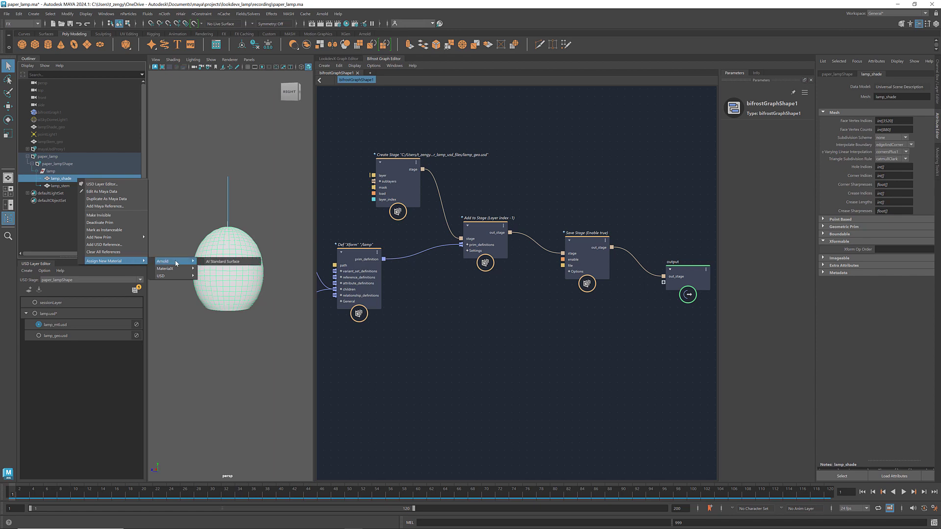
mouse_move(173, 261)
left_click(219, 263)
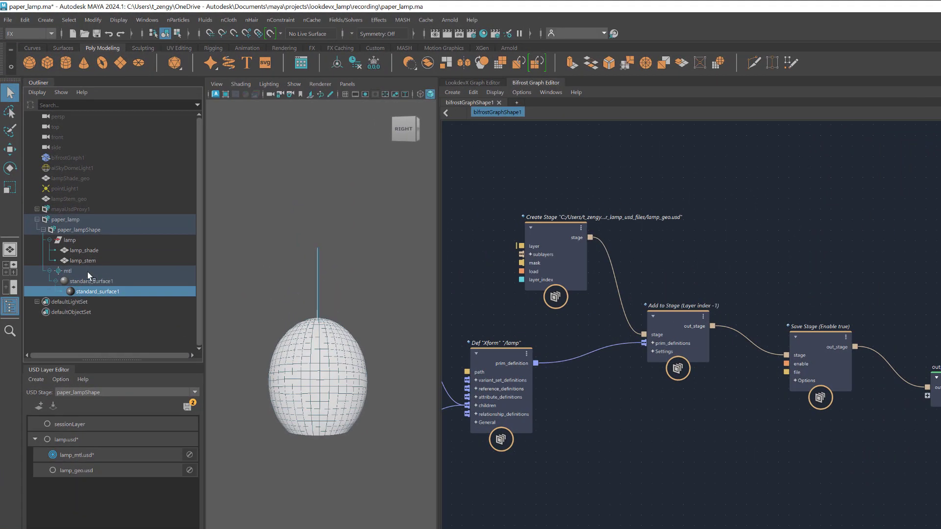
left_click(99, 282)
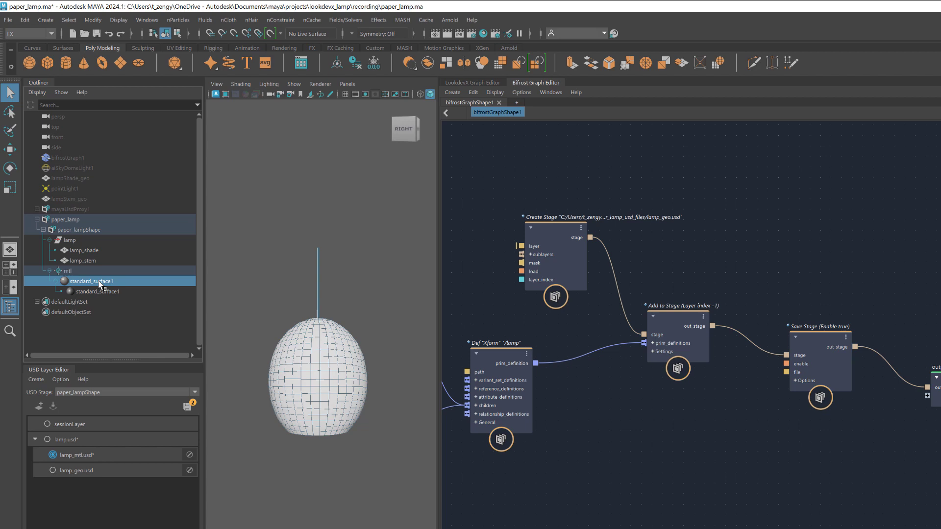
double_click(101, 285)
type("lamp_shade")
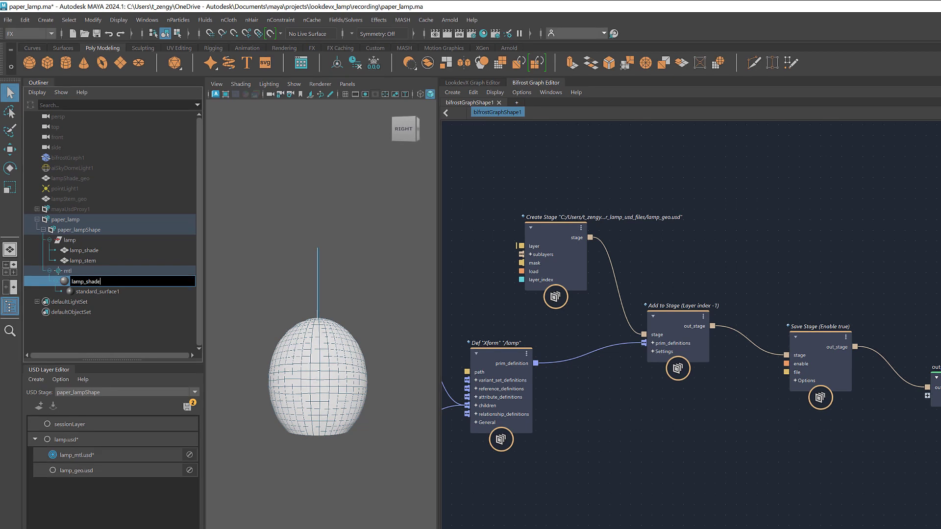
type("_mtl")
key("Return")
left_click(81, 292)
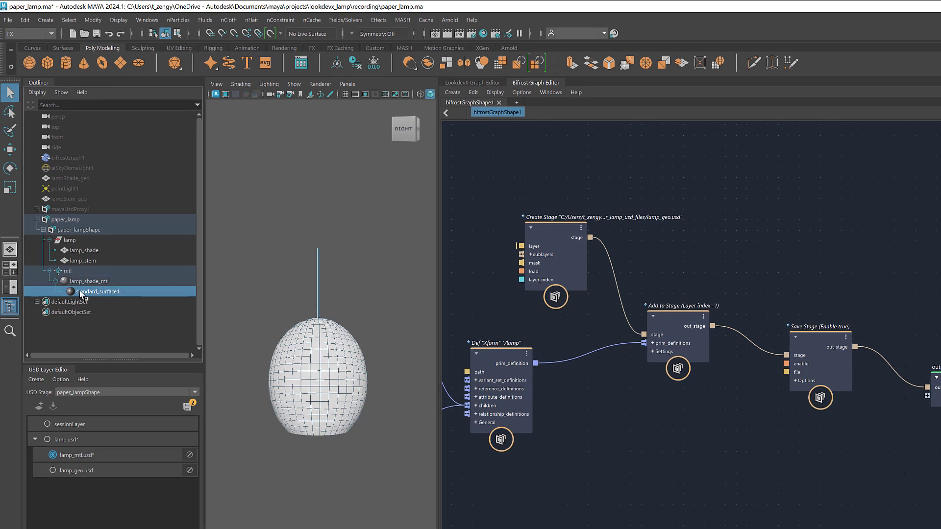
Assign lamp_stem a new Arnold Standard Surface material and name it lamp_stem_mtl
left_click(92, 260)
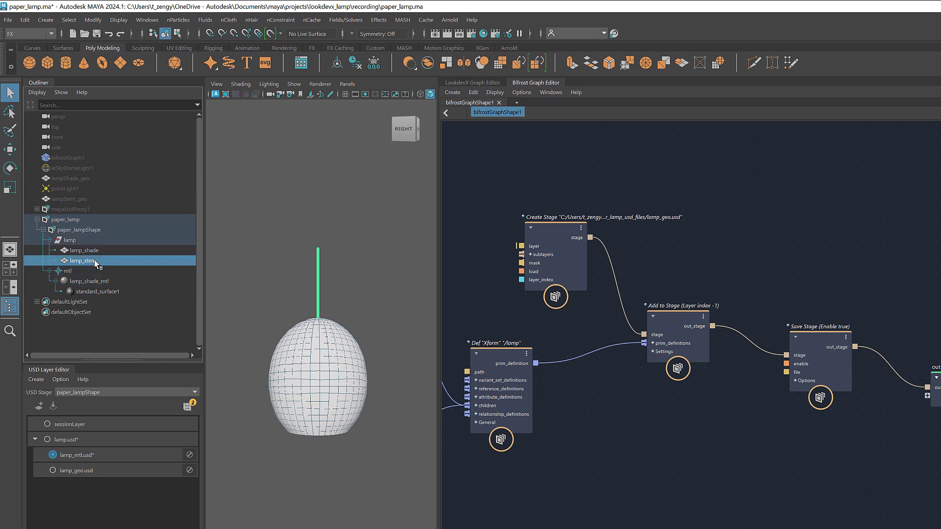
right_click(94, 260)
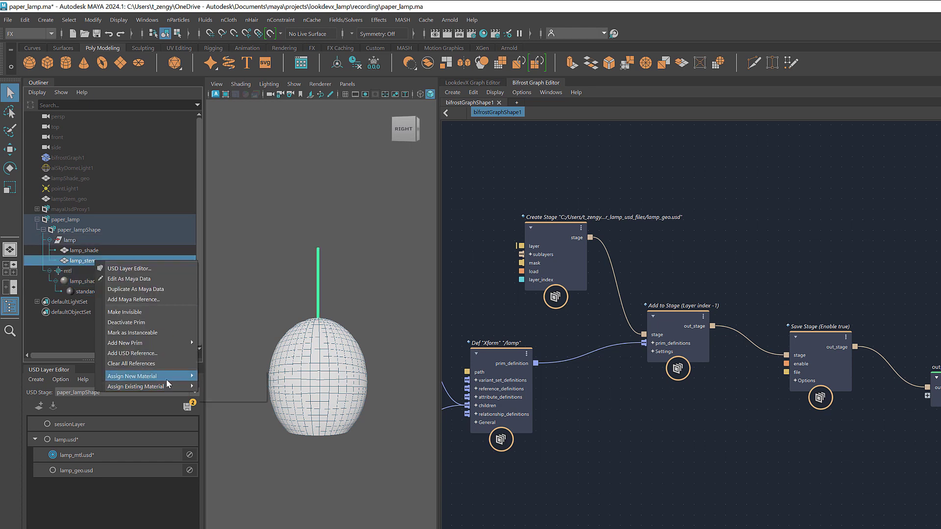
mouse_move(133, 377)
mouse_move(234, 376)
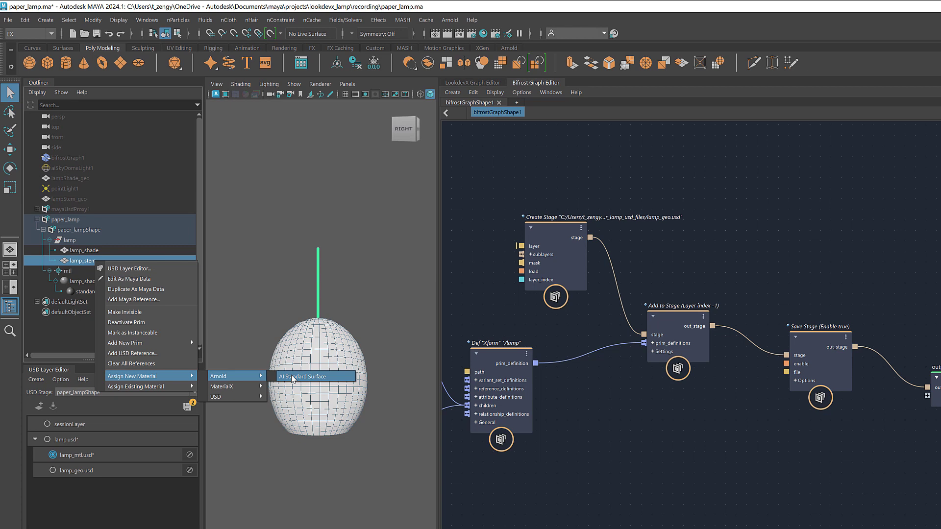
left_click(292, 378)
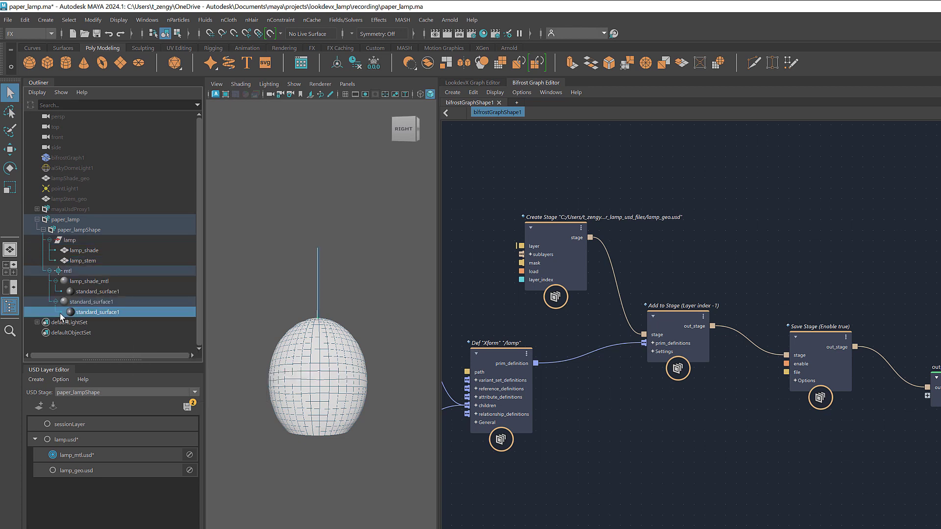
left_click(94, 303)
double_click(93, 303)
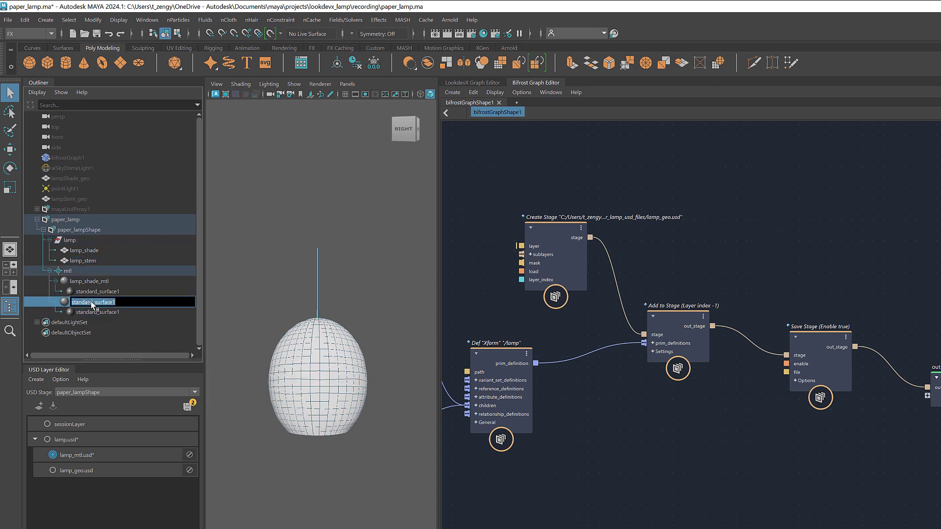
type("lamp_stem_mtl")
key("Return")
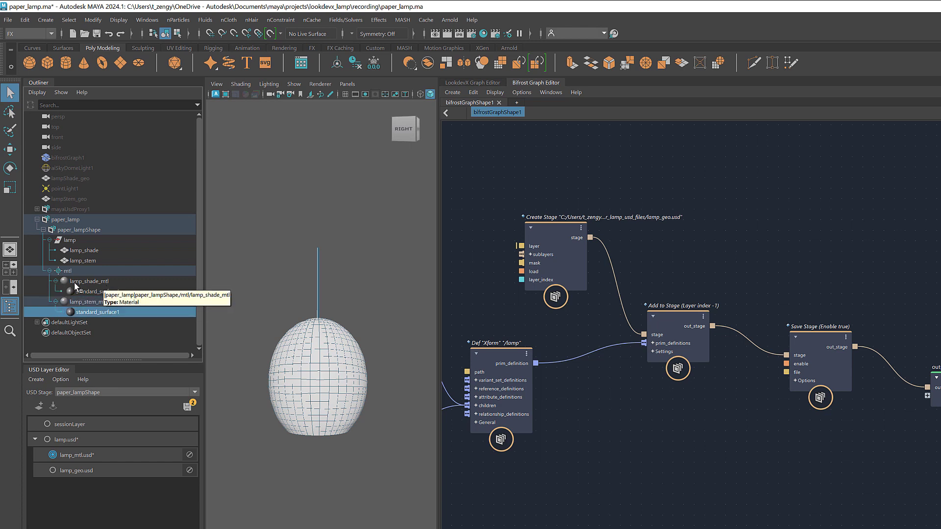
Show lamp_shade_mtl in LookdevX and enter its network to reveal standard_surface1
left_click(84, 282)
right_click(130, 285)
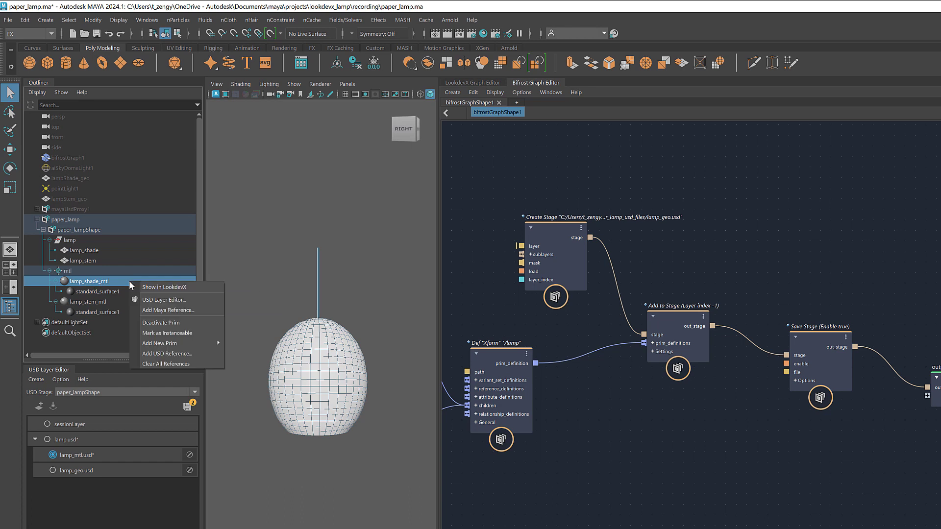
left_click(155, 288)
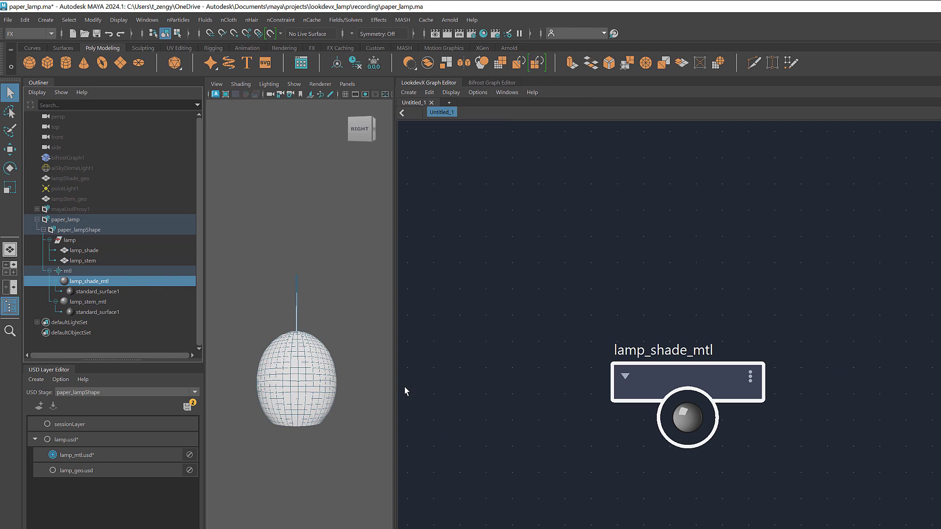
left_click_drag(394, 389, 433, 389)
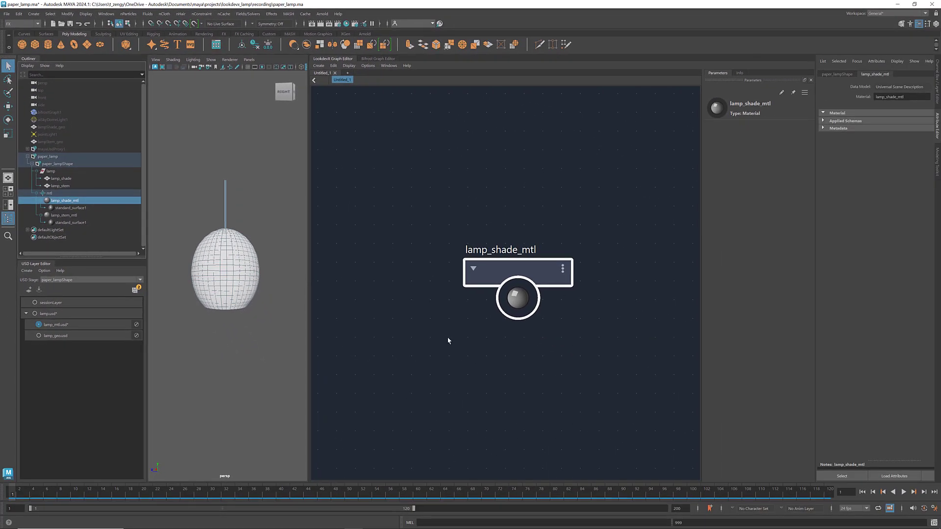
double_click(475, 269)
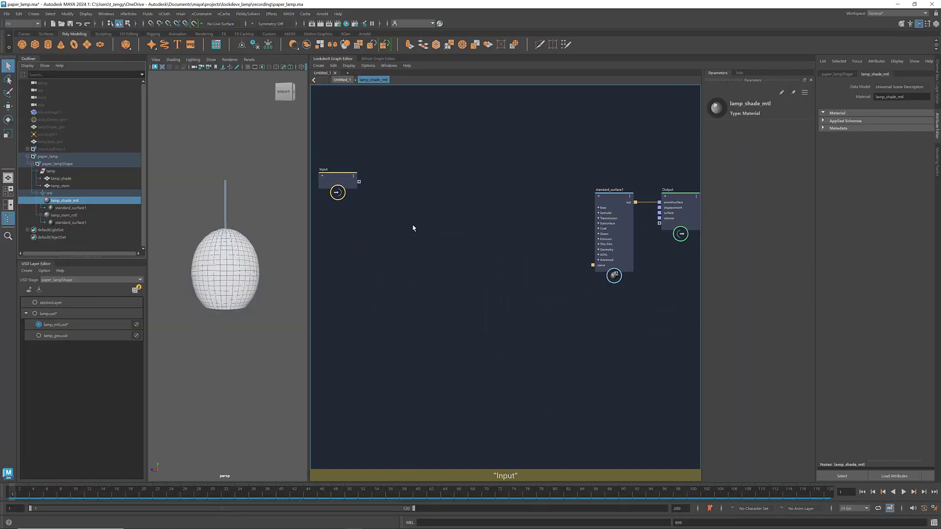
Create an image node named paper that loads paper.jpg
key("Tab")
type("image")
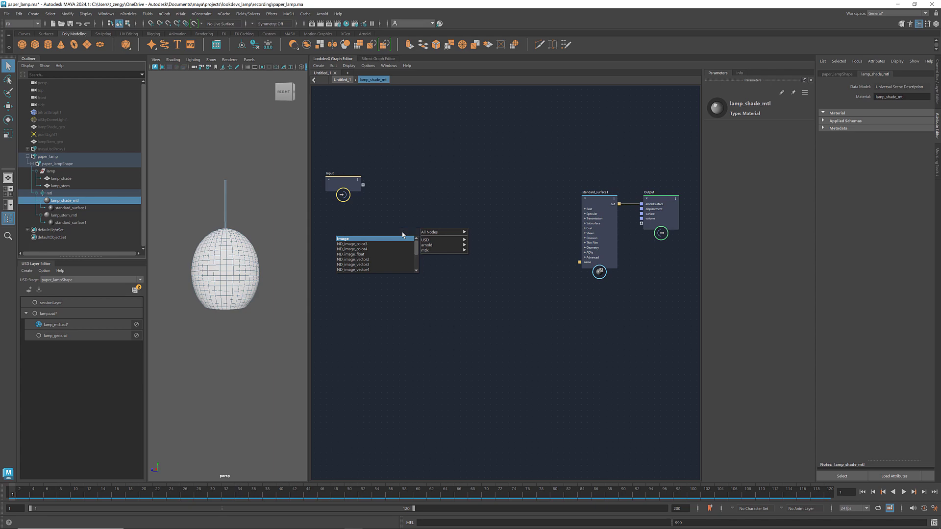
key("Return")
double_click(385, 205)
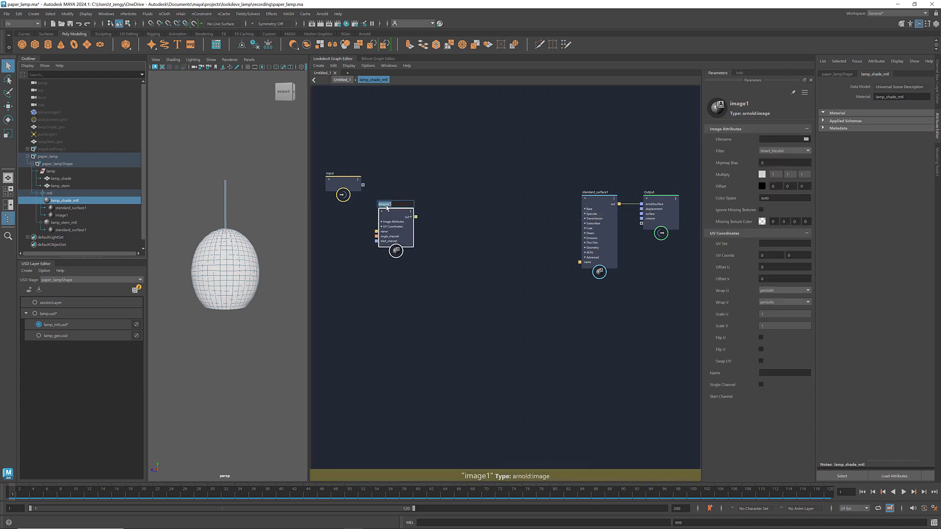
type("paper")
key("Return")
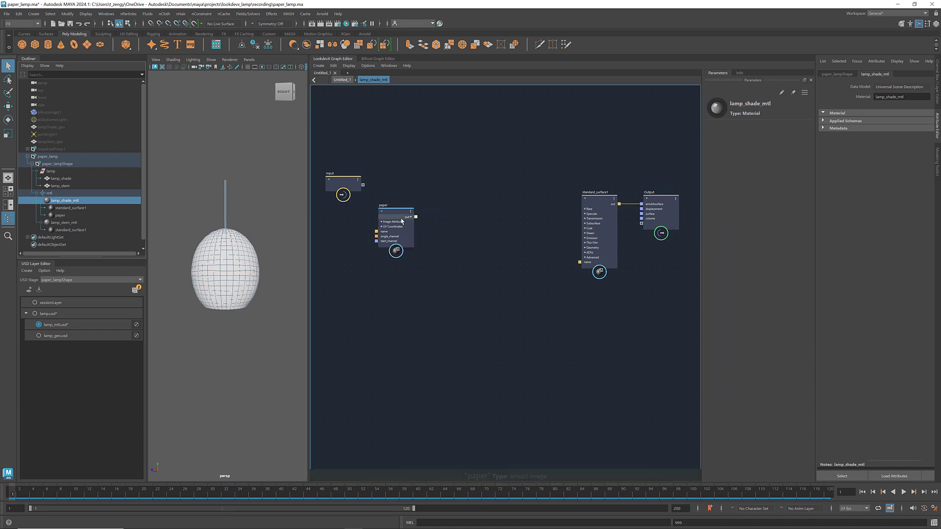
left_click(807, 140)
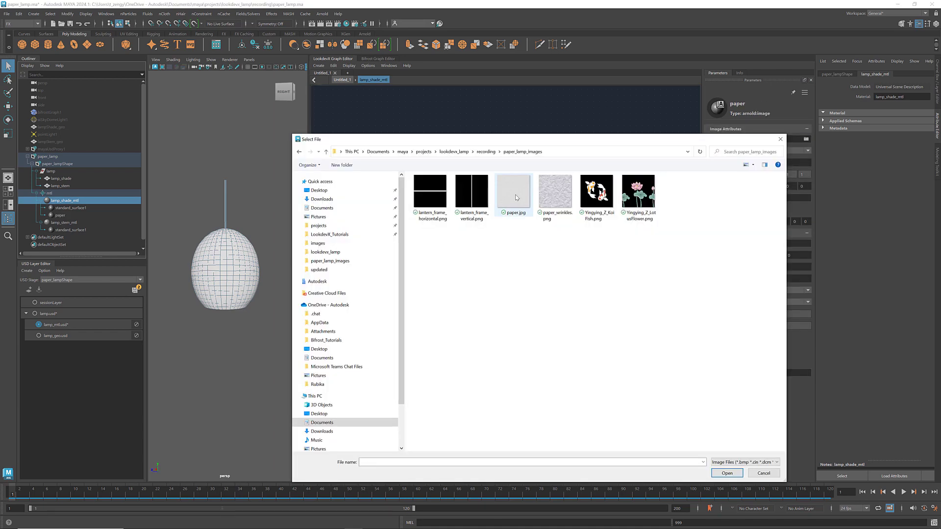
left_click(518, 197)
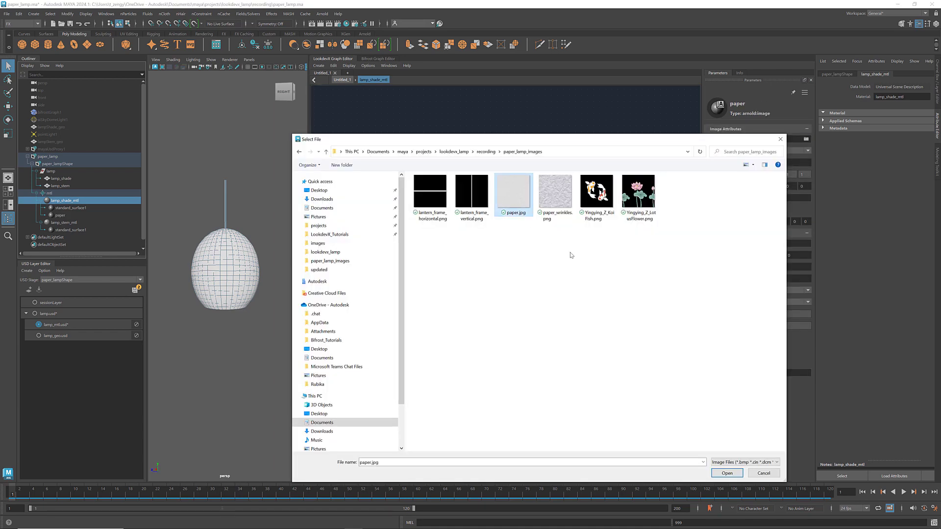
left_click(731, 474)
Add a second image node named lotus_flower that loads the lotus flower picture
left_click(393, 297)
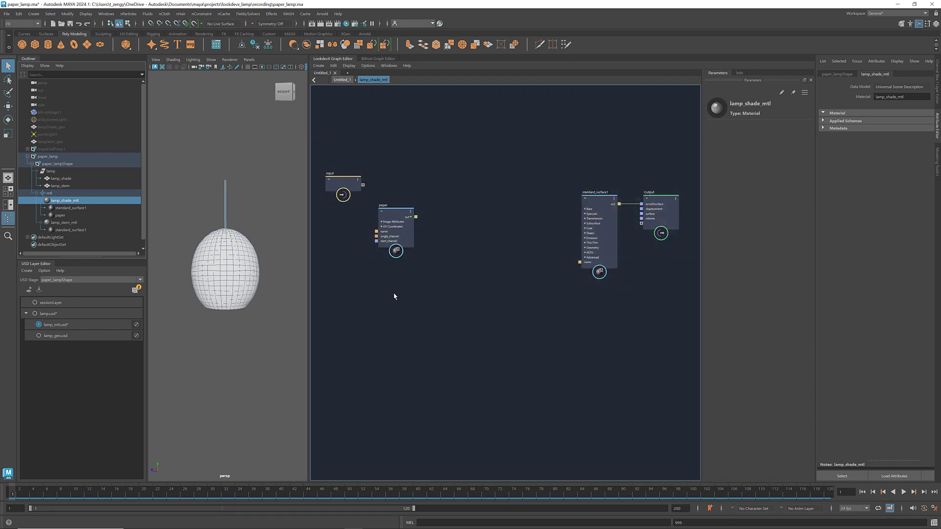
key("Tab")
type("image")
key("Return")
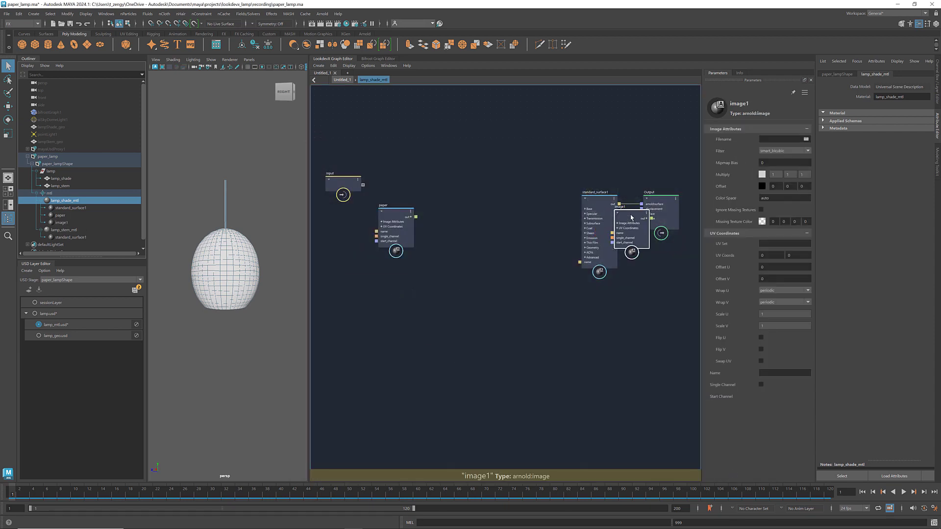
left_click(394, 296)
double_click(388, 276)
type("lotus_flower")
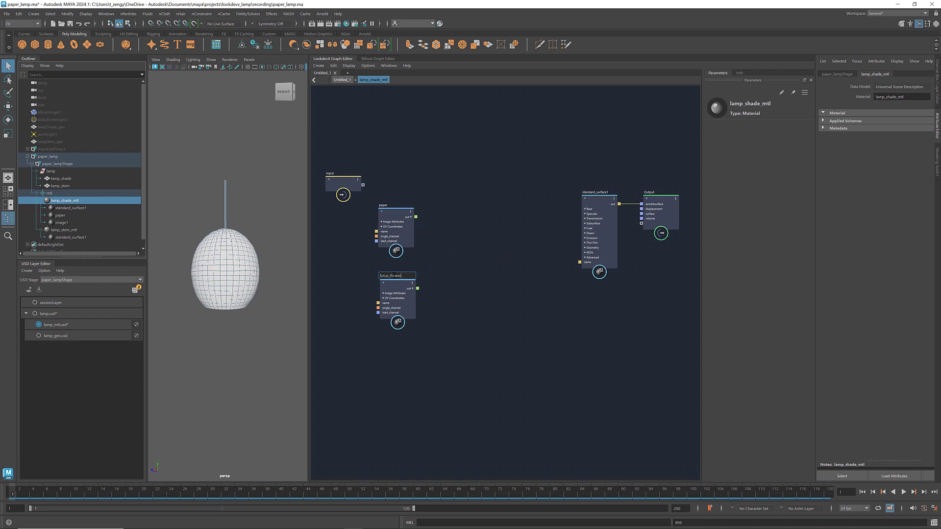
key("Return")
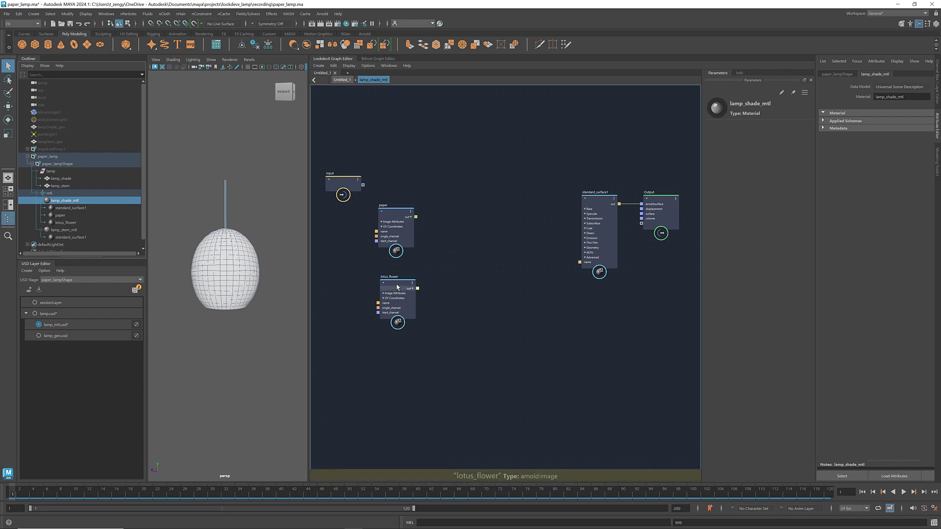
left_click(397, 294)
left_click(806, 140)
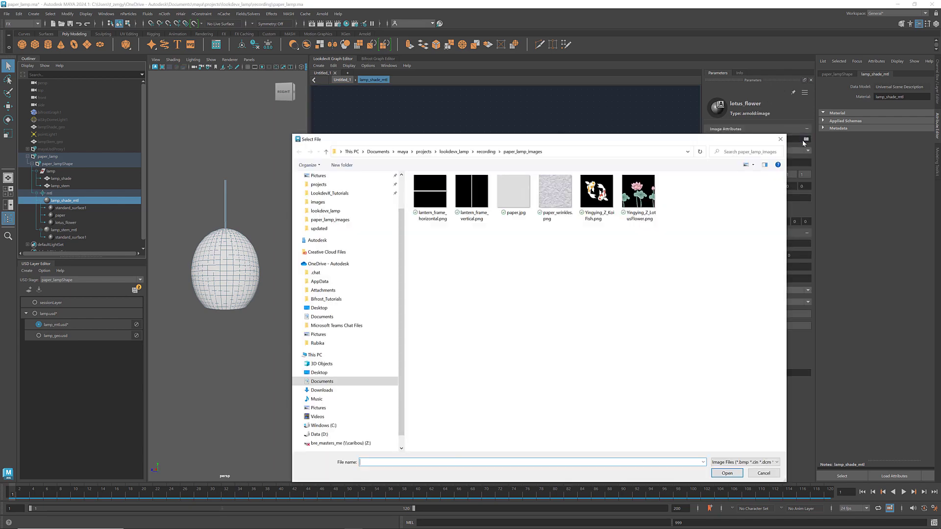
left_click(637, 198)
left_click(727, 472)
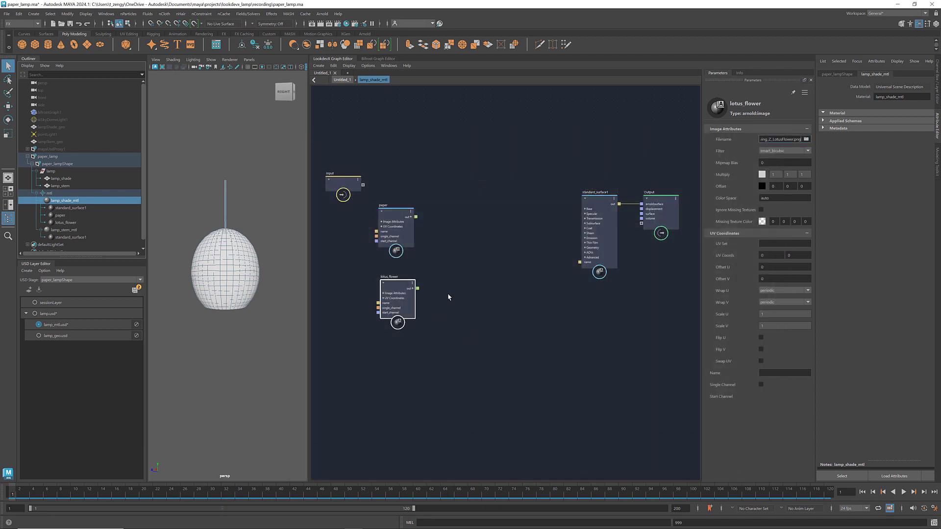
left_click(476, 255)
type("layer")
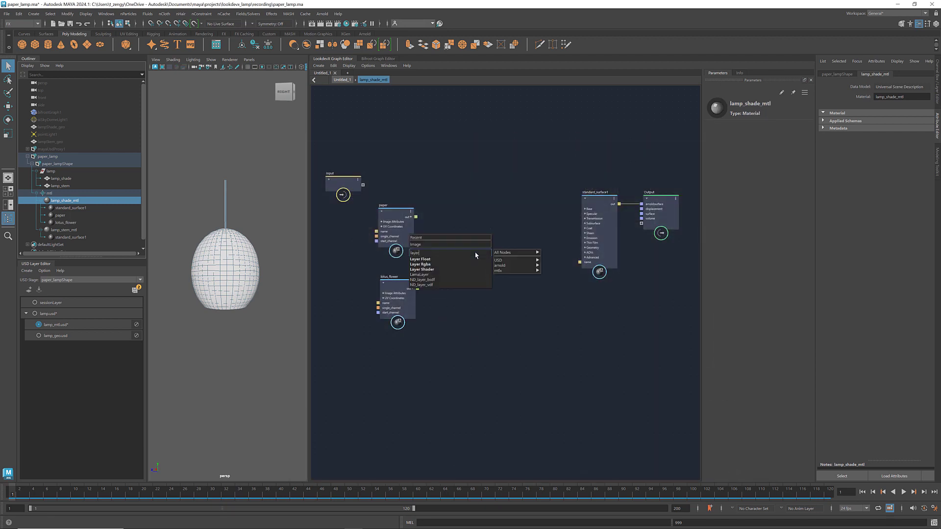
Create layer_rgba1 with lotus_flower in Layer 1 and paper in Layer 2
key("Down")
key("Down")
key("Return")
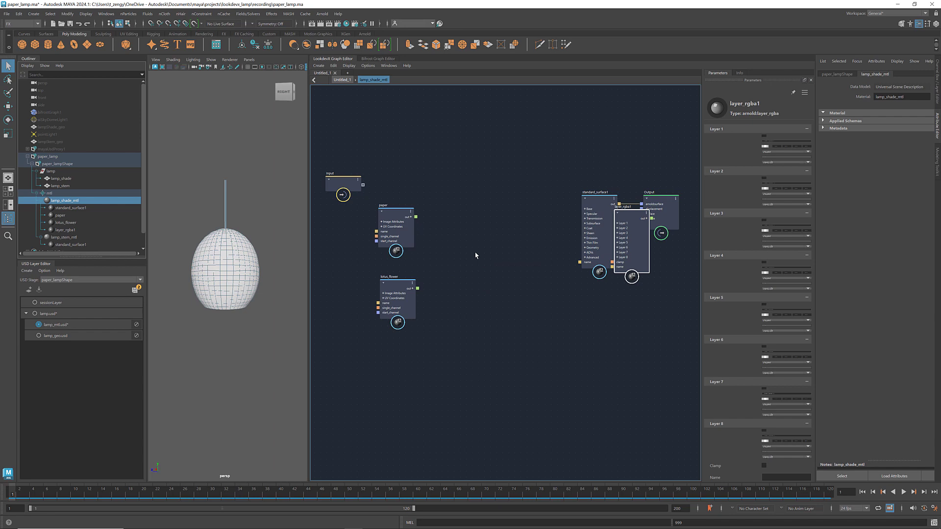
left_click_drag(624, 235, 501, 245)
mouse_move(416, 288)
left_mouse_down()
mouse_move(492, 232)
mouse_move(488, 247)
left_mouse_up()
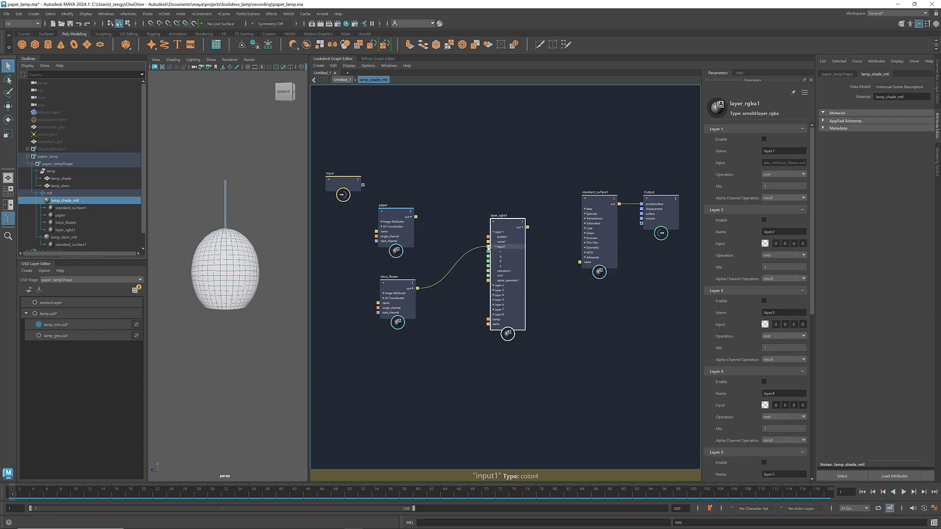
mouse_move(416, 217)
left_mouse_down()
mouse_move(491, 291)
mouse_move(488, 299)
left_mouse_up()
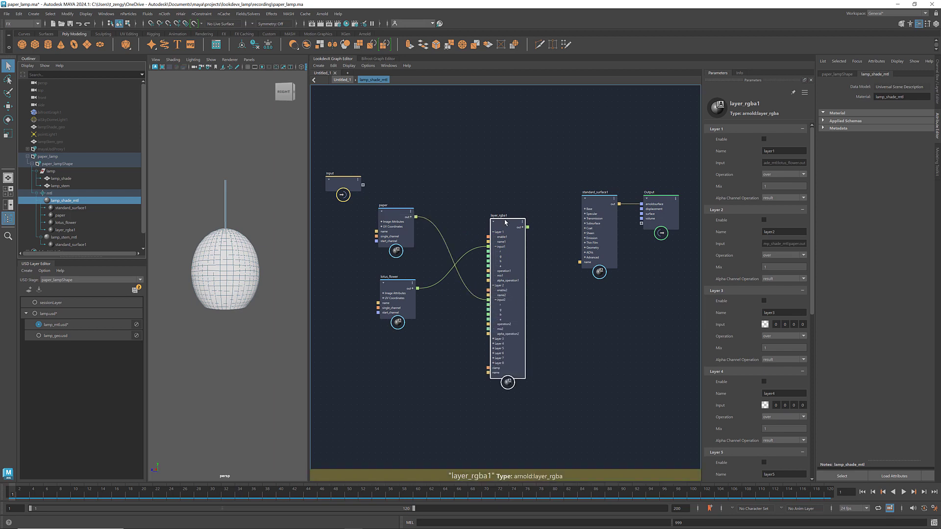
Enable Layer 1 with overwrite and connect layer_rgba1 to standard_surface1's base_color
left_click(764, 139)
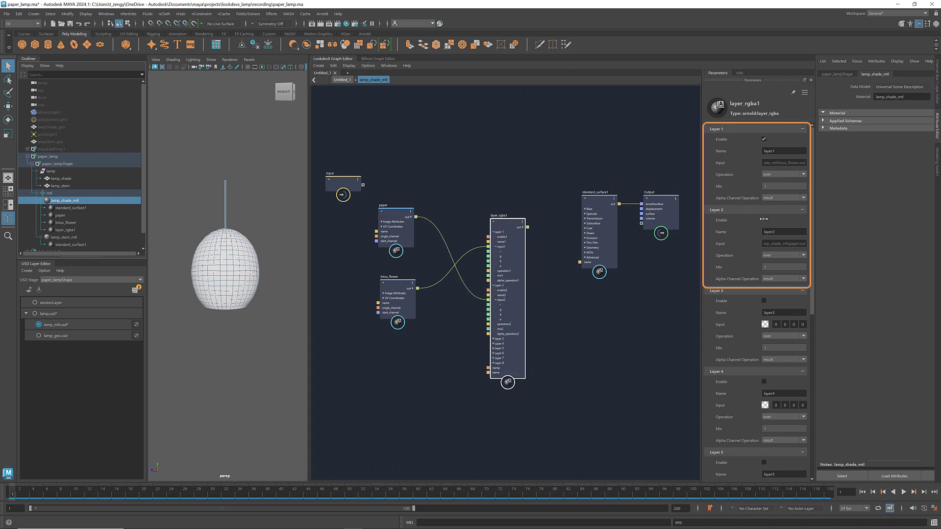
left_click(804, 175)
left_click(795, 181)
mouse_move(528, 227)
left_mouse_down()
mouse_move(588, 211)
mouse_move(581, 213)
left_mouse_up()
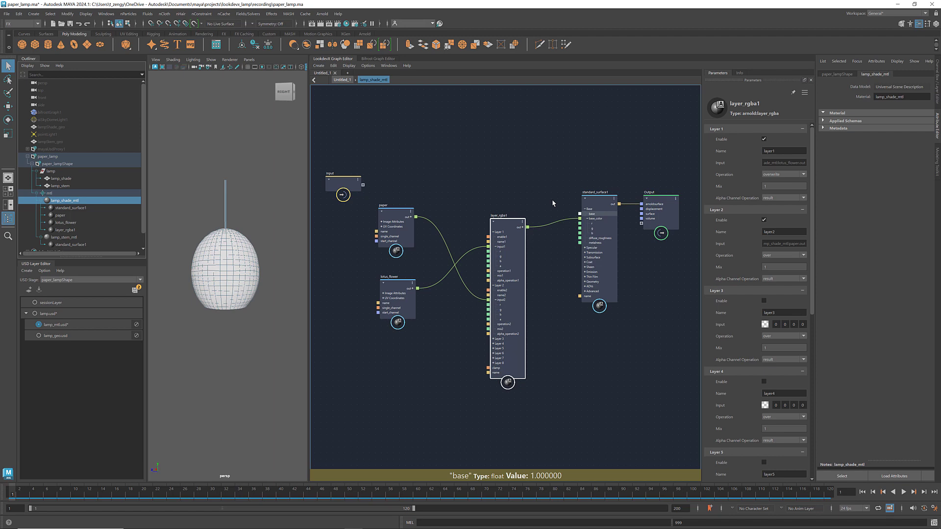
Select the lights, unhide the dome light, select mayaUsdProxy1, and start Arnold IPR
left_click(47, 135)
left_click(50, 120)
key("shift+h")
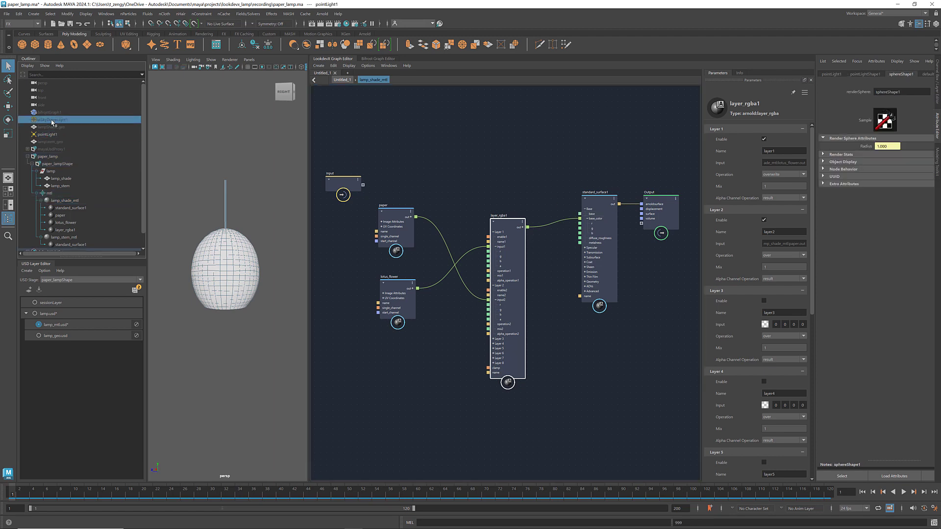
left_click(303, 67)
left_click(54, 148)
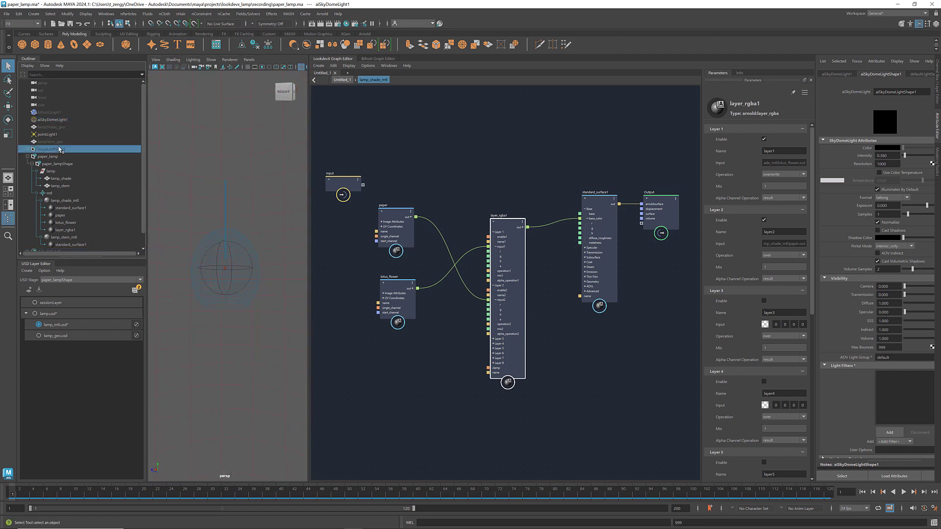
left_click(297, 66)
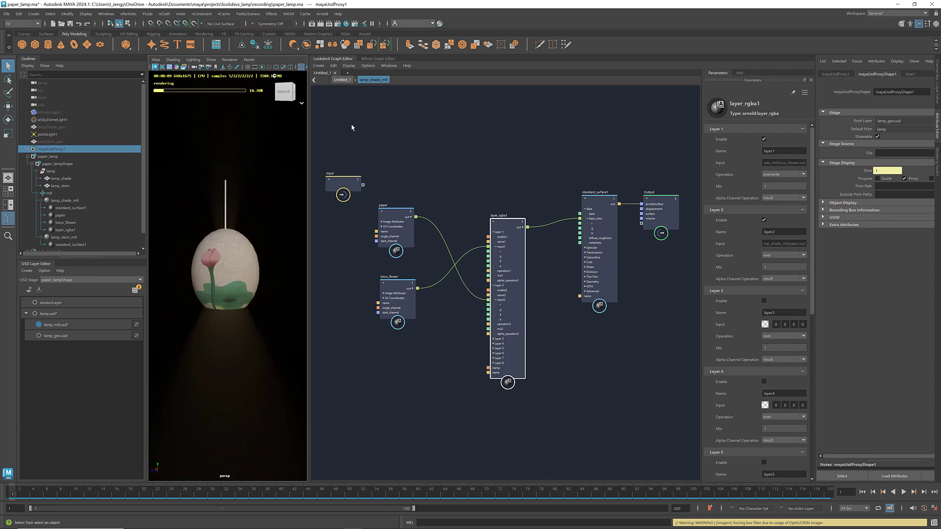
Set the paper image node's Scale U to 4
left_click(393, 221)
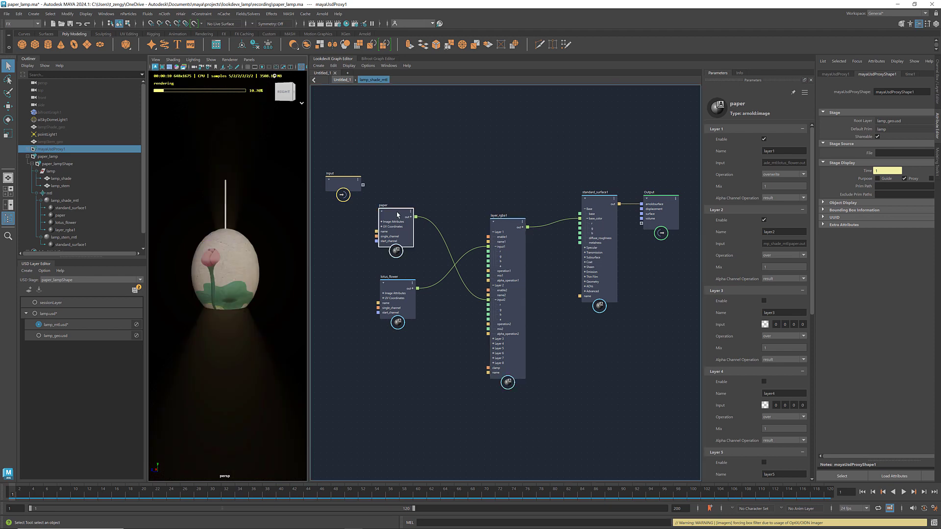
double_click(768, 314)
type("4")
key("Return")
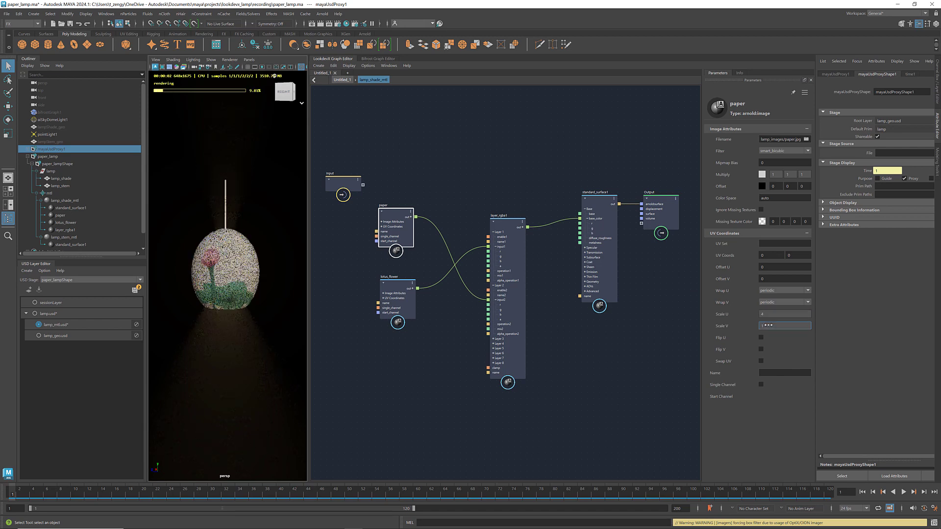
Give lotus_flower Offset U 0.2268, Offset V -0.1, Scale U 2, and Scale V 1.2
left_click(398, 282)
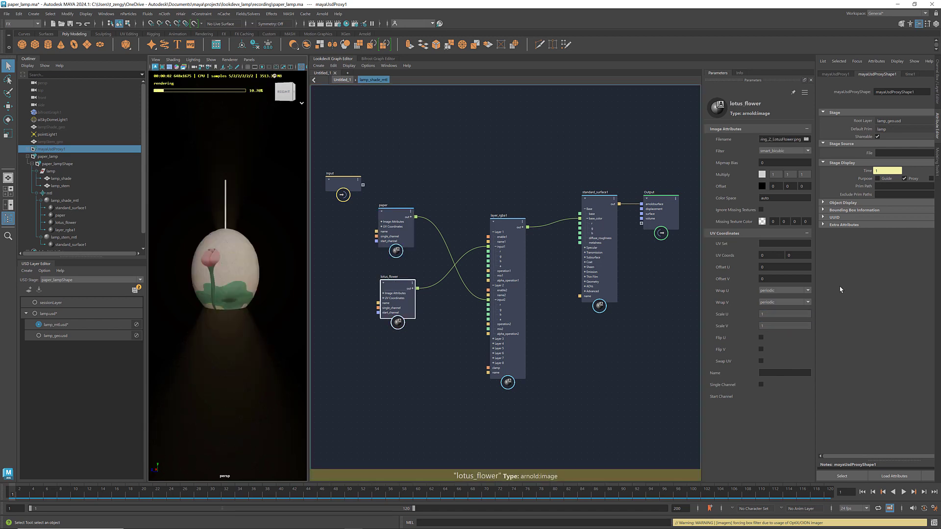
left_click_drag(766, 266, 767, 279, "ctrl")
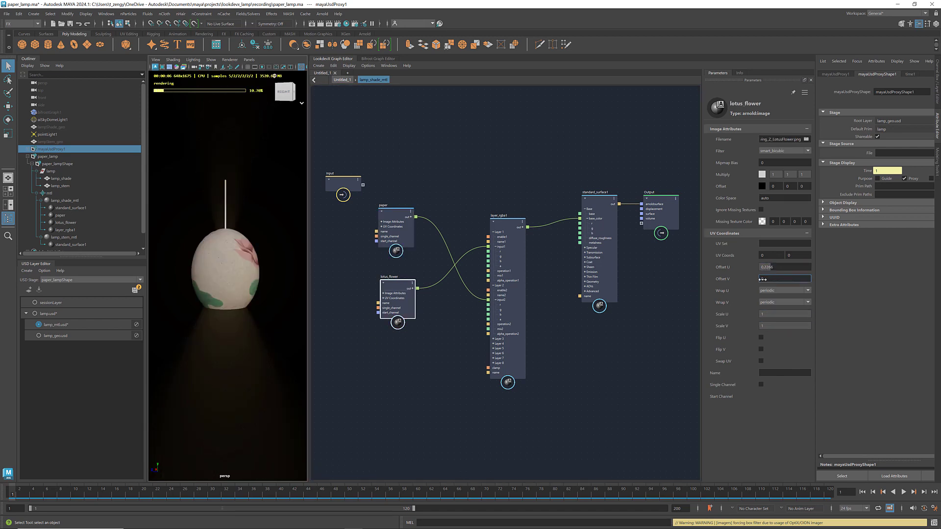
double_click(766, 326)
type(".2")
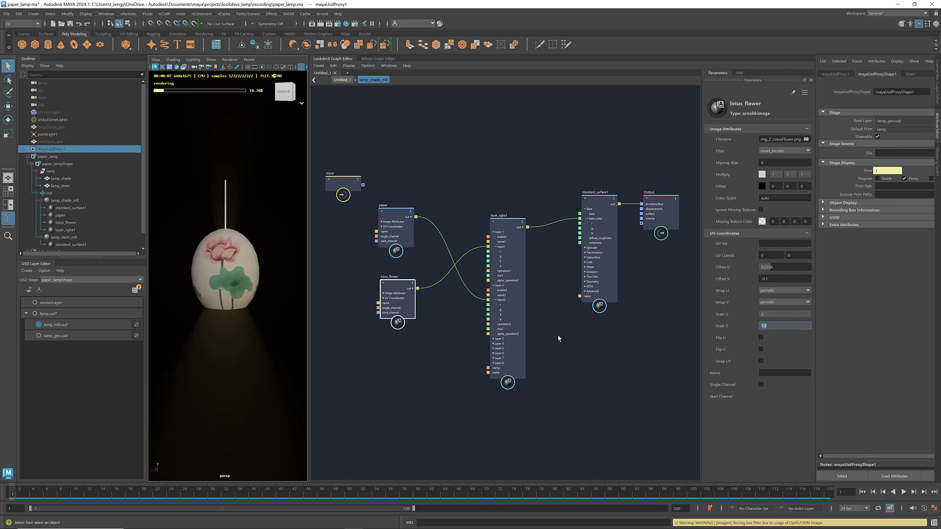
scroll(563, 257, "down", 3)
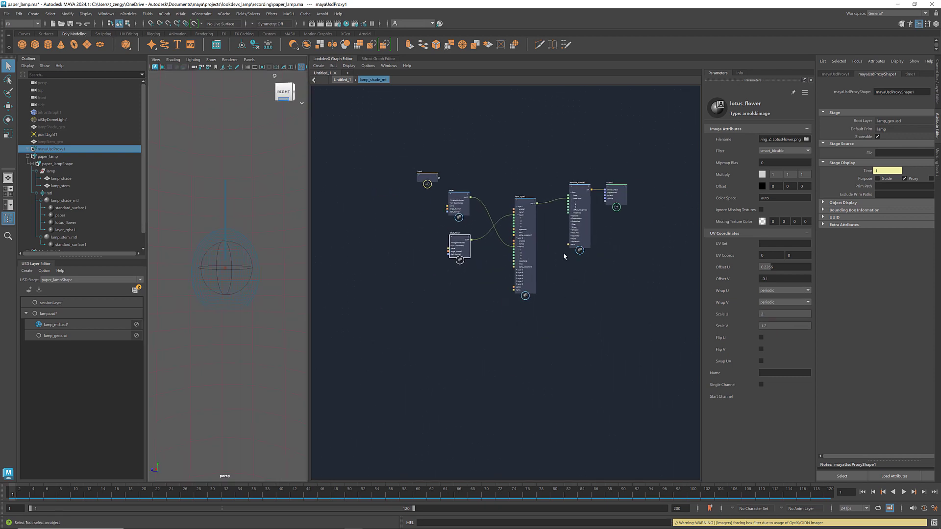
scroll(541, 266, "down", 2)
scroll(447, 287, "up", 2)
scroll(458, 306, "up", 2)
scroll(427, 332, "up", 1)
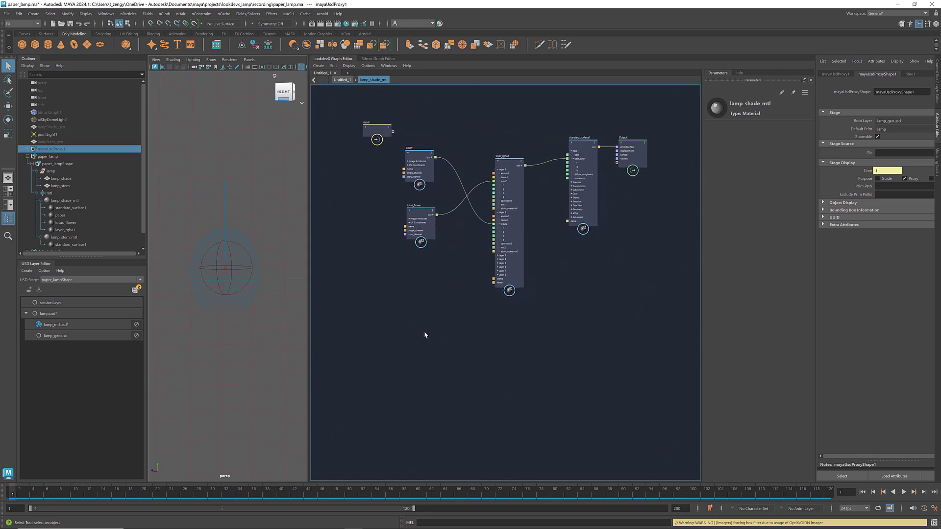
Create an image node named frame_vertical with the vertical lantern frame texture
key("Tab")
type("image")
left_click(426, 337)
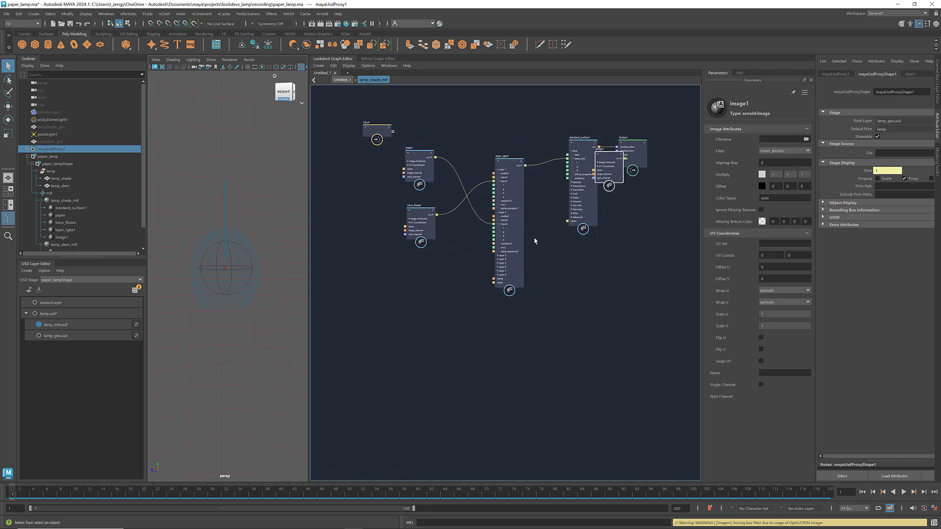
scroll(424, 318, "up", 1)
scroll(424, 319, "up", 1)
double_click(412, 309)
type("frame")
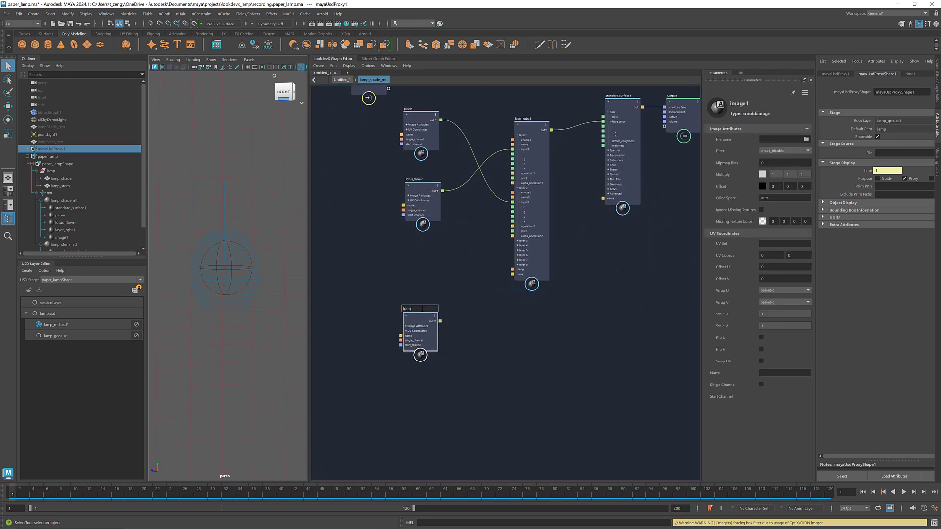
type("_vertical")
key("Return")
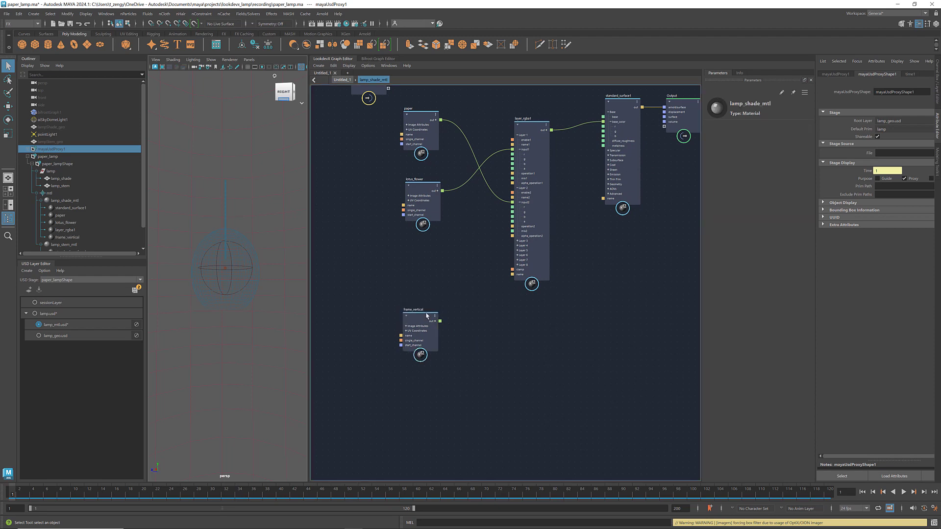
key("Return")
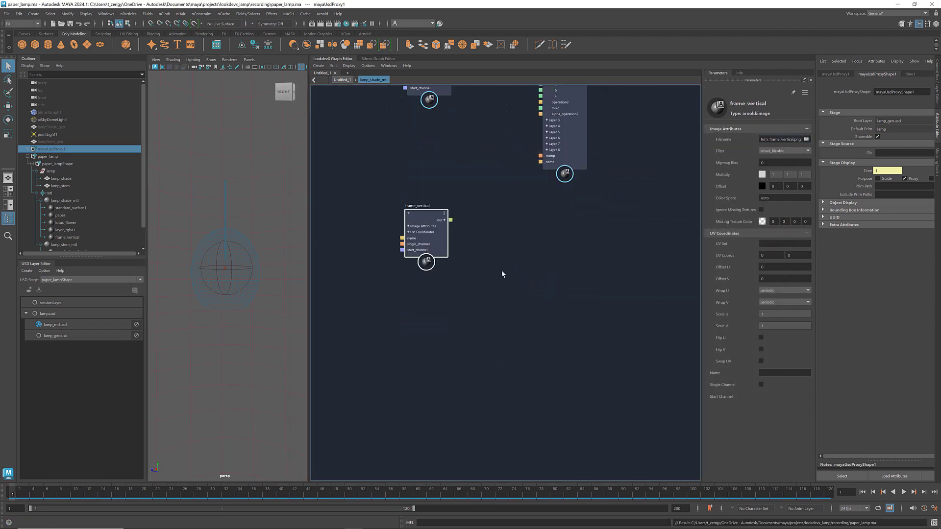
scroll(485, 292, "up", 2)
scroll(443, 304, "up", 1)
Add an image node named frame_horizontal that loads the horizontal lantern frame texture
right_click(443, 305)
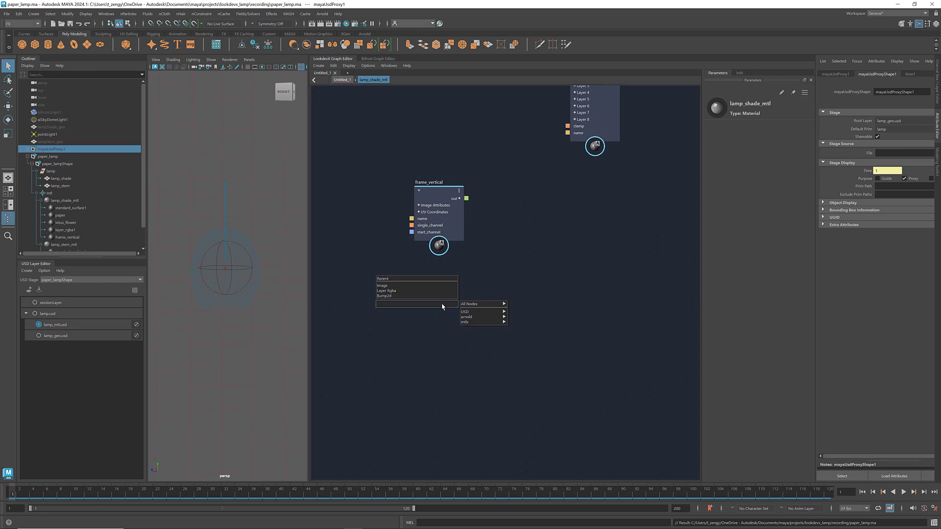
scroll(442, 307, "down", 2)
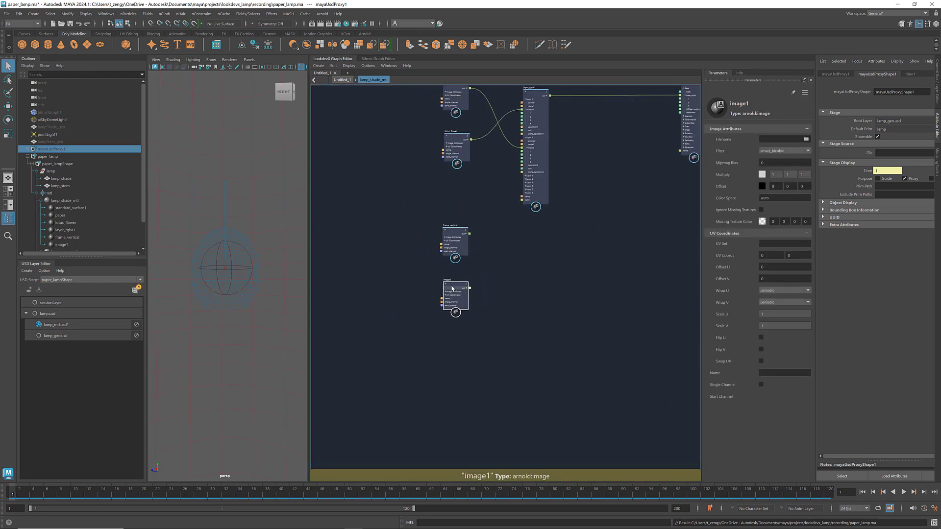
left_click(457, 292)
type("_horizontal")
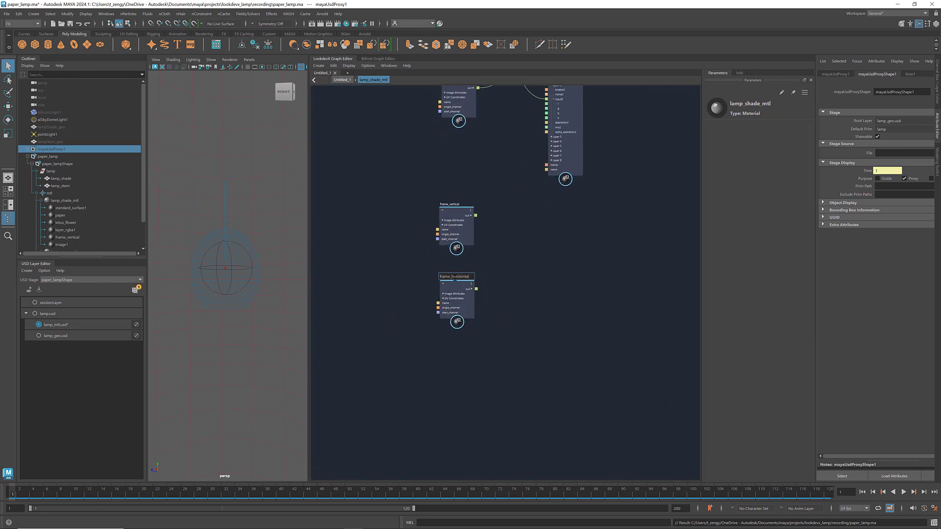
key("Return")
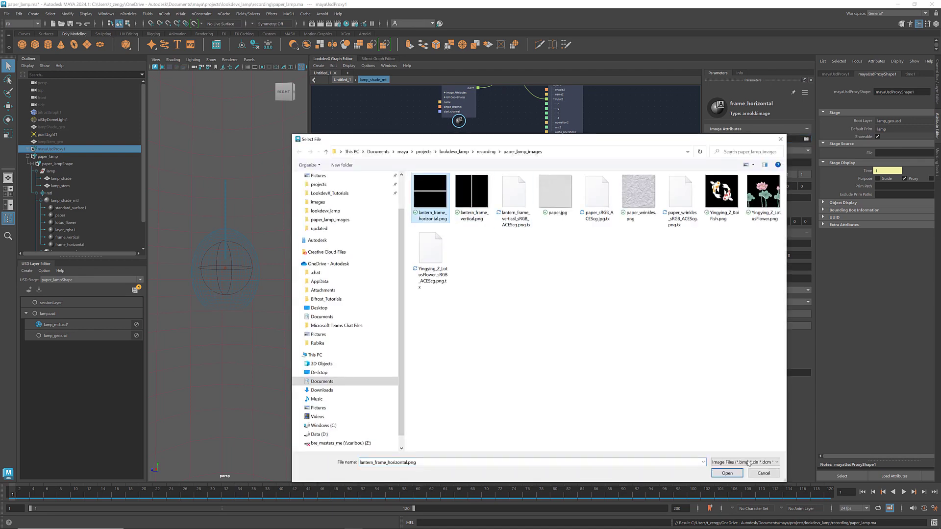
left_click(731, 472)
Add an image node named wrinkles that loads the paper wrinkles image
key("Tab")
type("image")
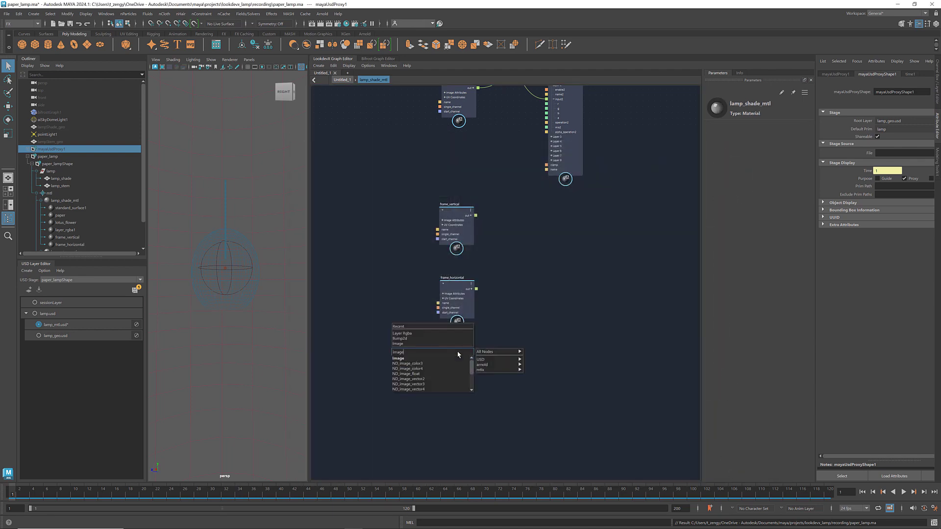
key("Return")
scroll(457, 357, "up", 5)
double_click(461, 343)
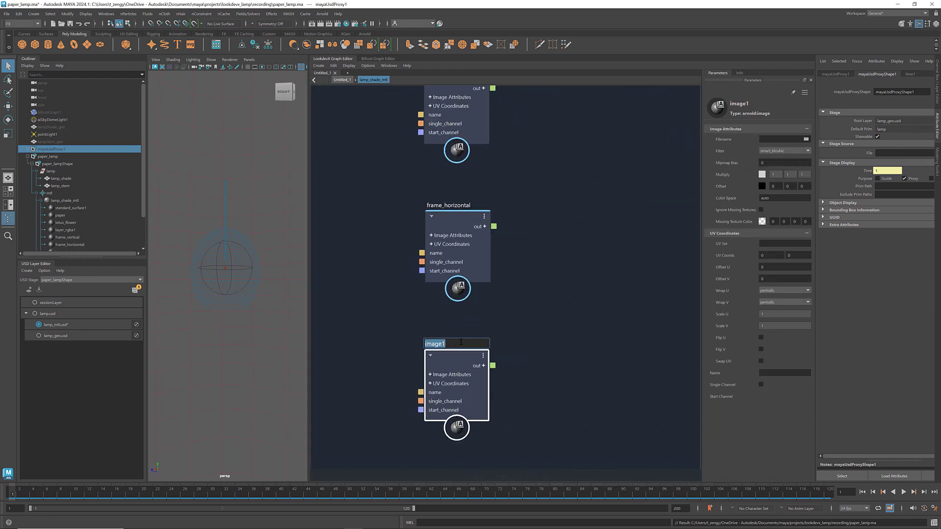
type("wrinkles")
key("Return")
left_click(806, 139)
left_click(639, 195)
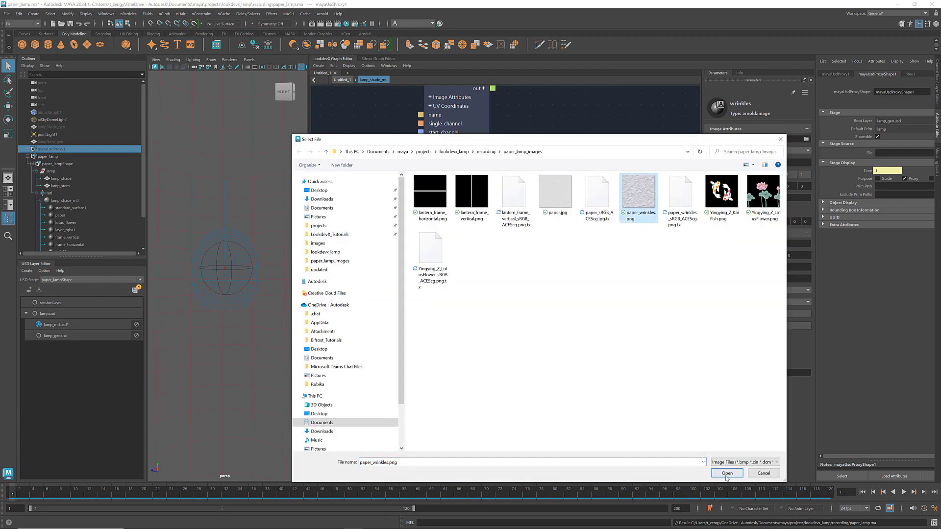
left_click(728, 475)
scroll(513, 277, "down", 3)
left_click(535, 294)
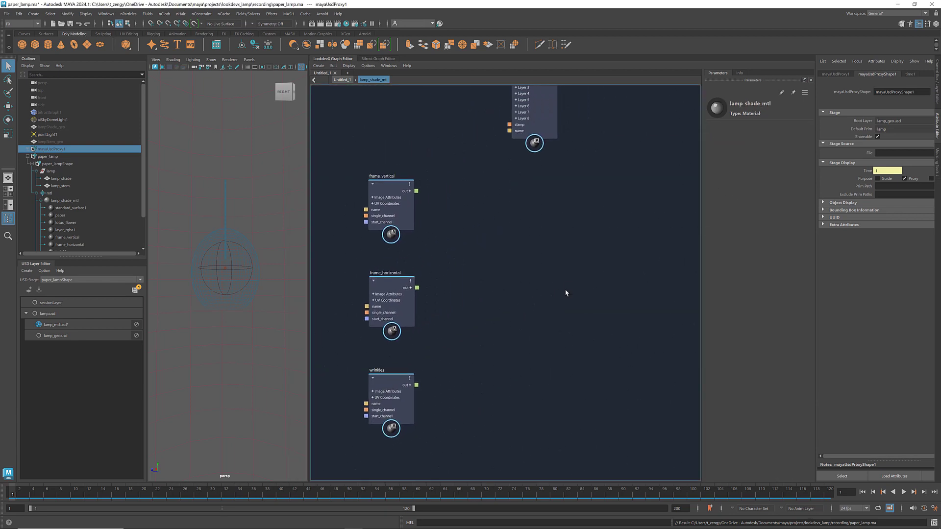
key("Tab")
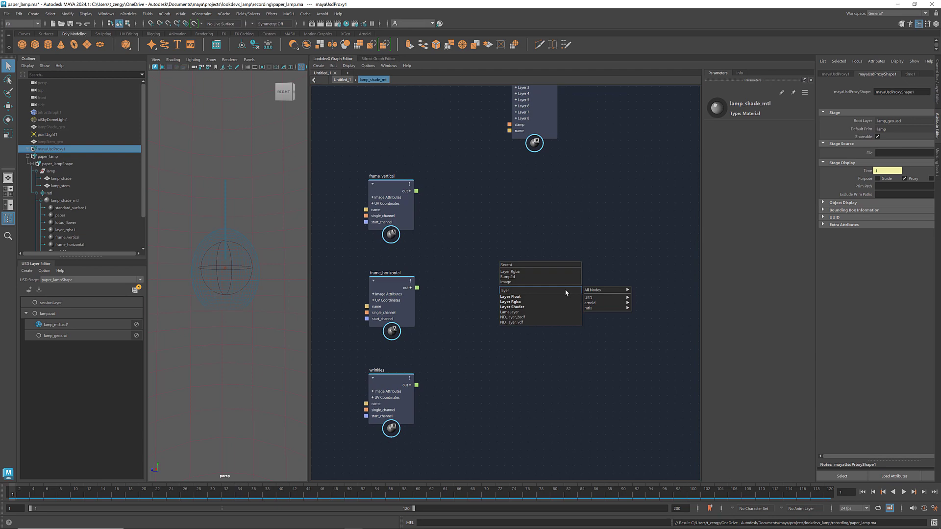
Create layer_rgba2 and a range1 node fed by frame_vertical
key("Return")
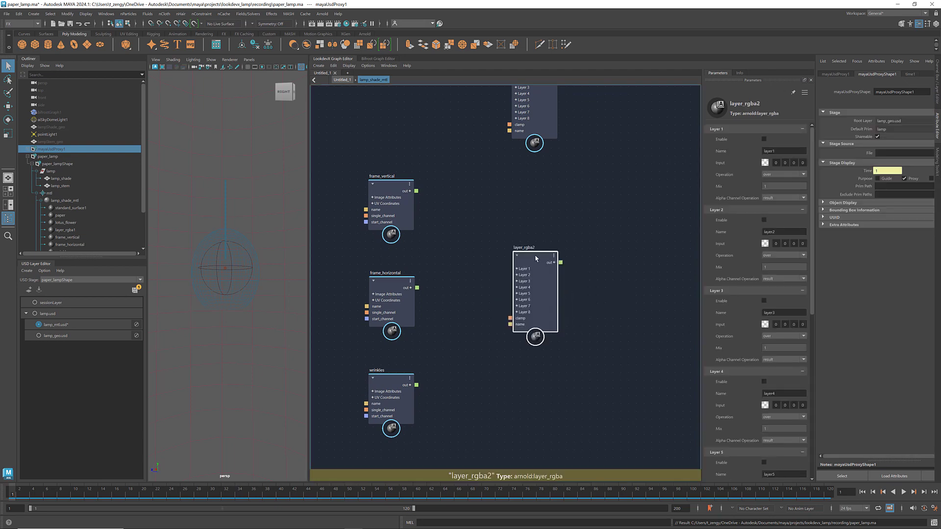
left_click_drag(544, 287, 630, 293)
left_click(498, 237)
key("Tab")
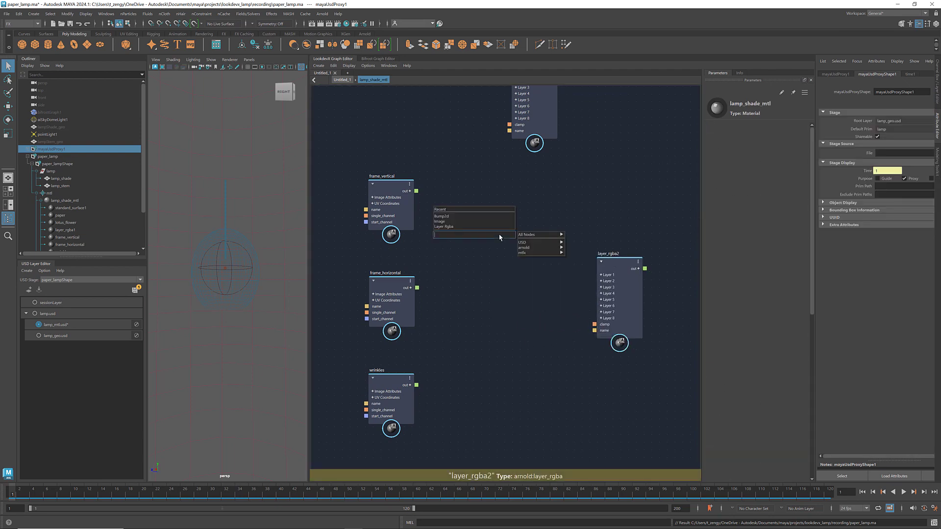
type("range")
key("Return")
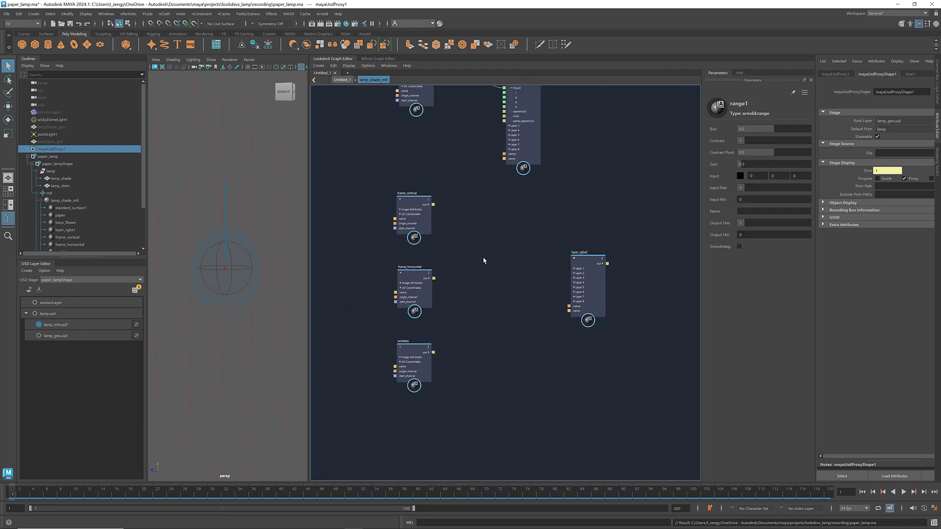
scroll(563, 200, "down", 2)
scroll(584, 233, "down", 1)
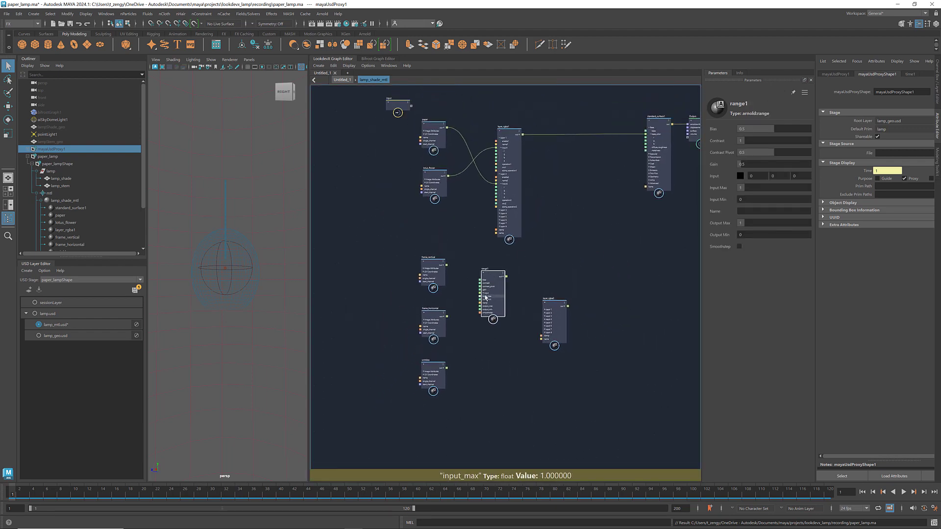
scroll(502, 279, "up", 3)
left_click_drag(423, 243, 485, 294)
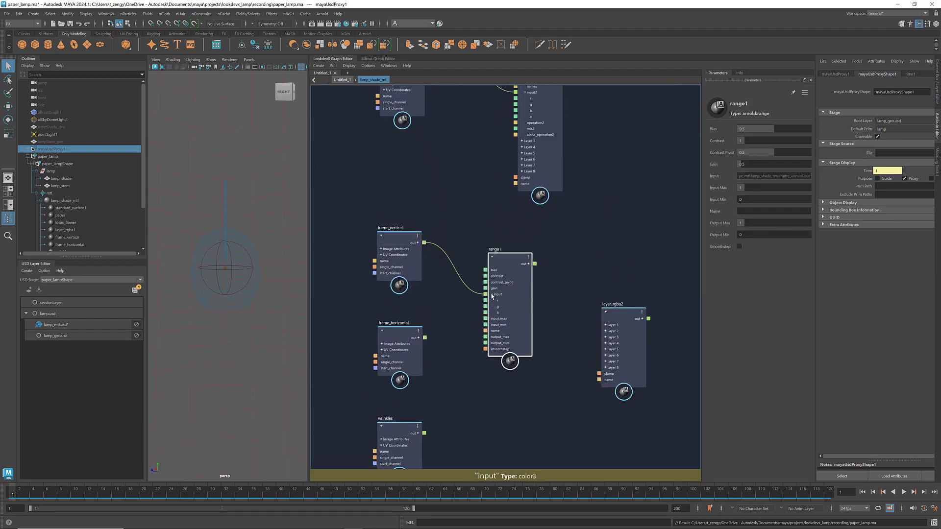
scroll(412, 316, "down", 1)
Add range2 and range3 nodes, fed by frame_horizontal and wrinkles respectively
left_click(405, 324)
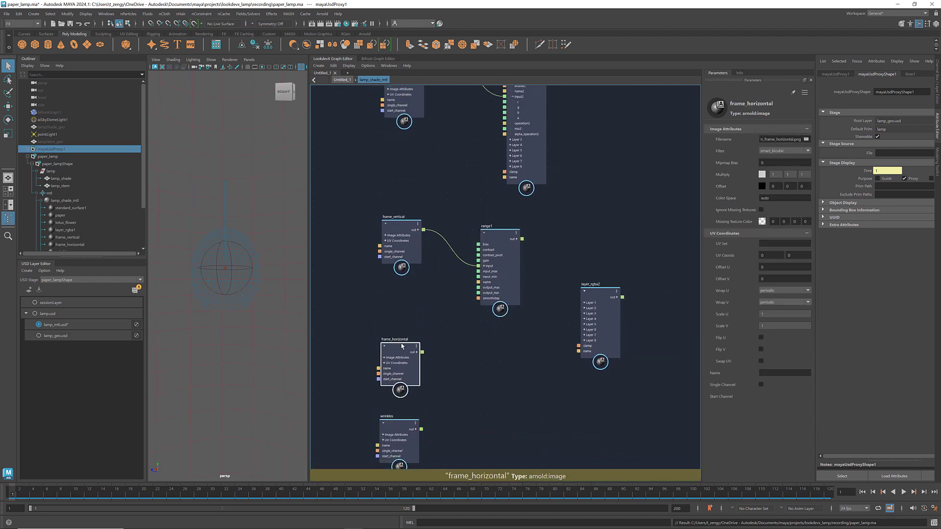
scroll(563, 247, "down", 1)
key("Tab")
type("range")
key("Return")
left_click_drag(392, 347, 441, 364)
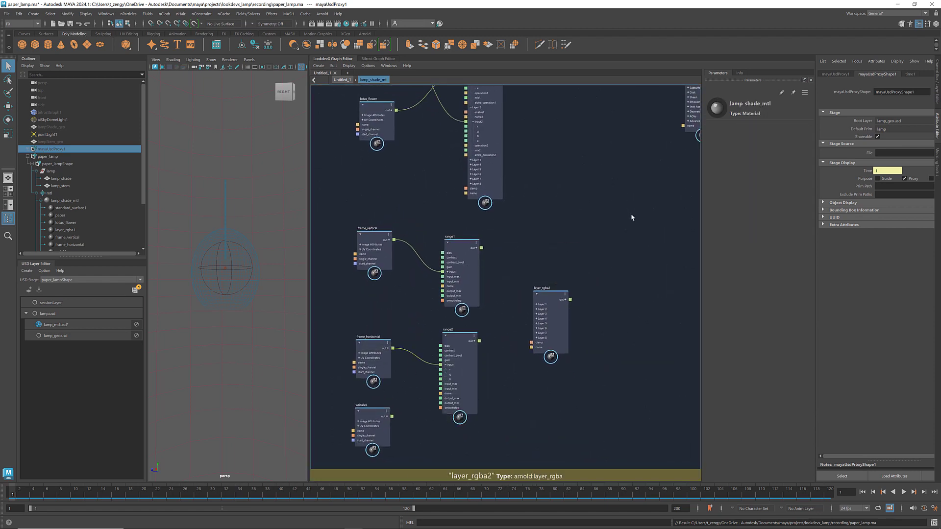
key("Tab")
type("range")
key("Return")
middle_click_drag(392, 418, 406, 321)
left_click_drag(407, 320, 457, 374)
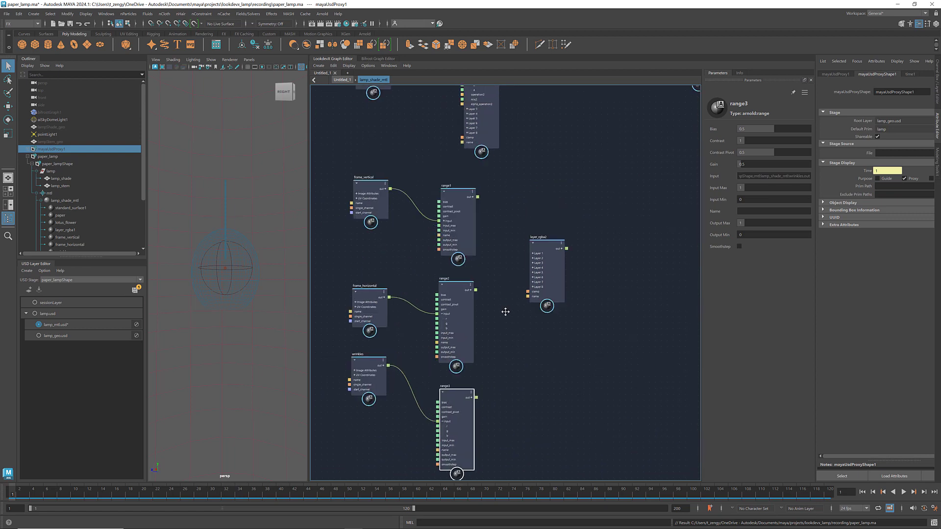
scroll(505, 311, "up", 1)
Connect the range1, range2 and range3 outputs to layers 1, 2 and 3 of layer_rgba2
left_click_drag(479, 185, 544, 255)
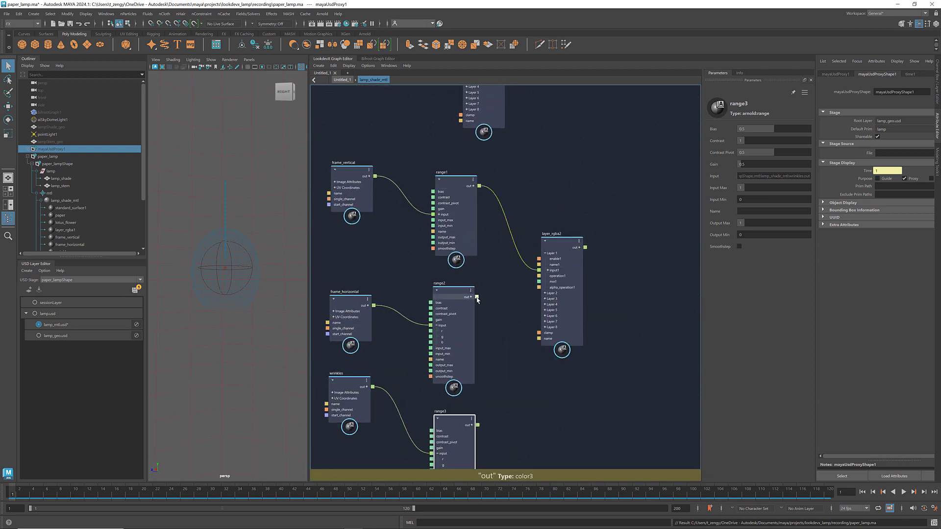
left_click_drag(545, 295, 546, 297)
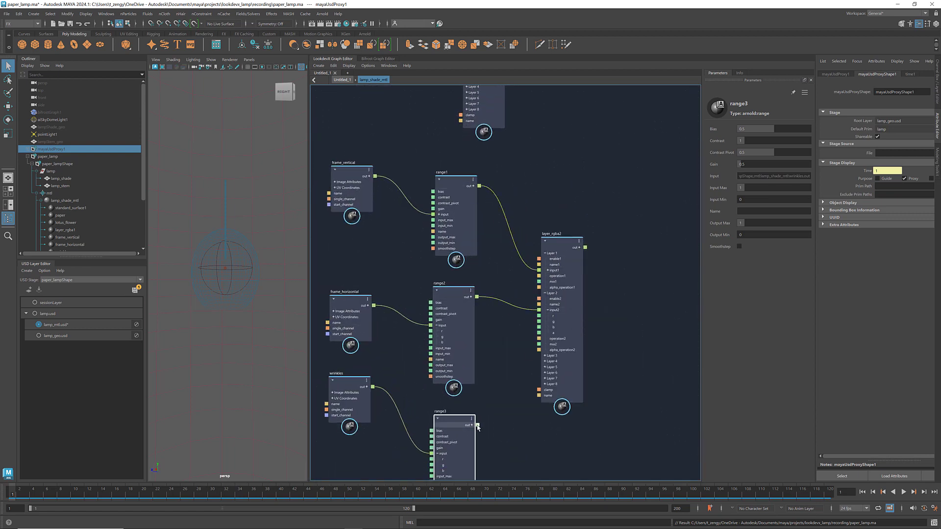
left_click_drag(545, 357, 544, 357)
scroll(633, 309, "down", 2)
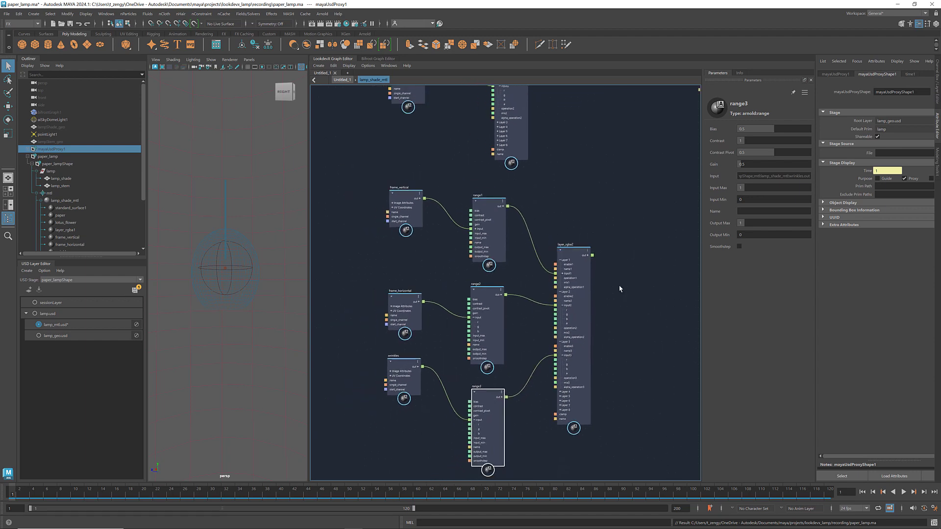
scroll(632, 275, "down", 2)
scroll(580, 290, "up", 1)
scroll(556, 299, "up", 3)
key("Tab")
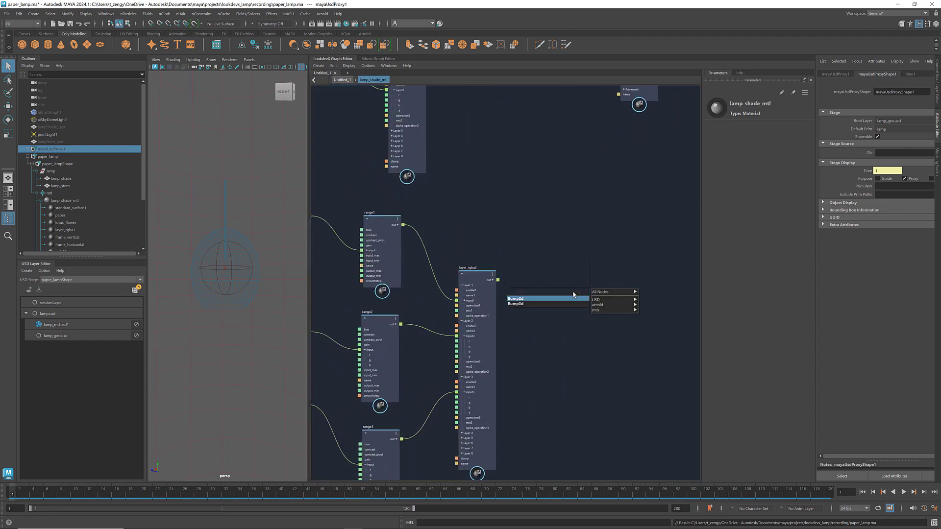
Create bump2d1 fed by layer_rgba2 and wire its output to standard_surface1's normal
key("Return")
left_click_drag(507, 315, 562, 280)
left_click_drag(498, 280, 545, 299)
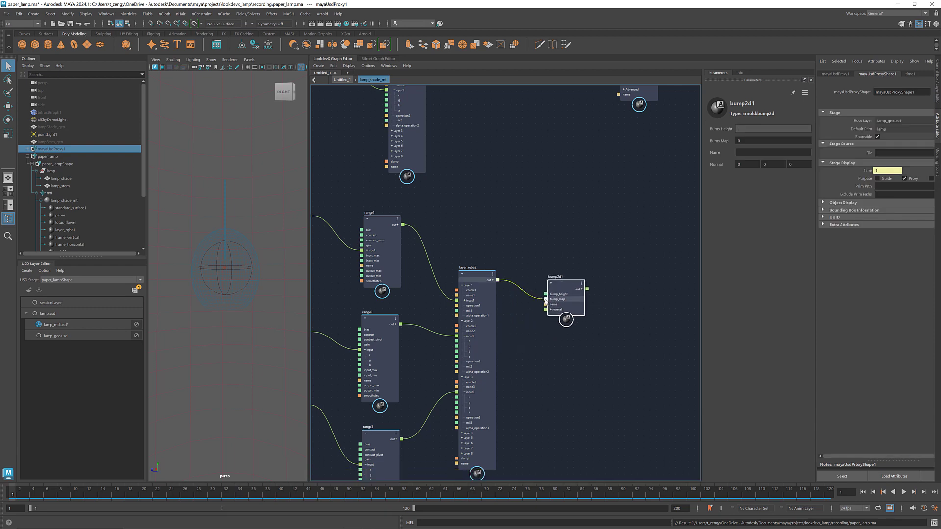
middle_click_drag(624, 266, 534, 394)
left_click_drag(495, 423, 511, 271)
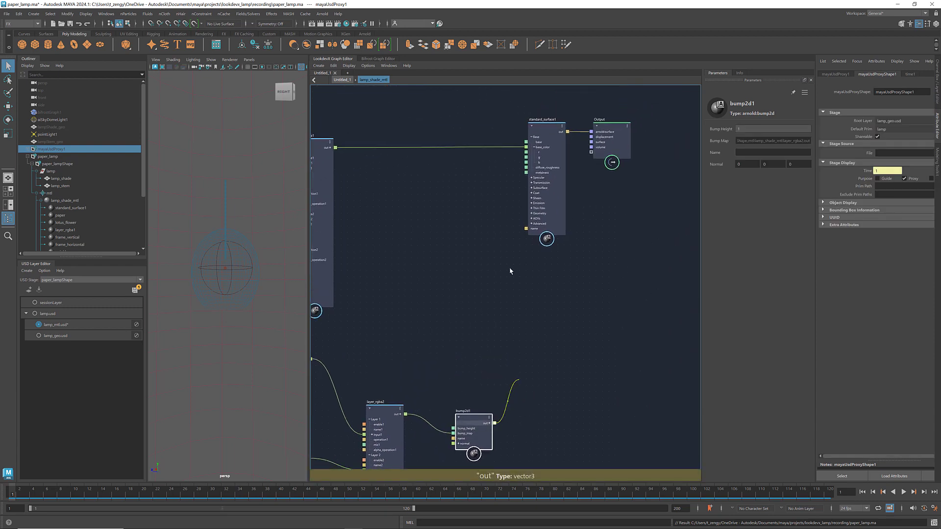
scroll(528, 214, "up", 3)
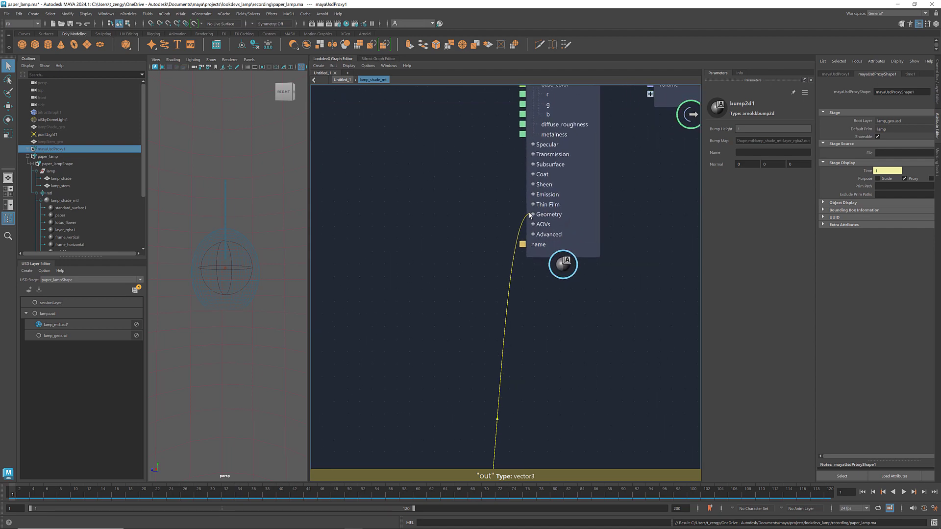
left_click_drag(528, 214, 522, 245)
scroll(588, 242, "down", 3)
scroll(630, 238, "down", 2)
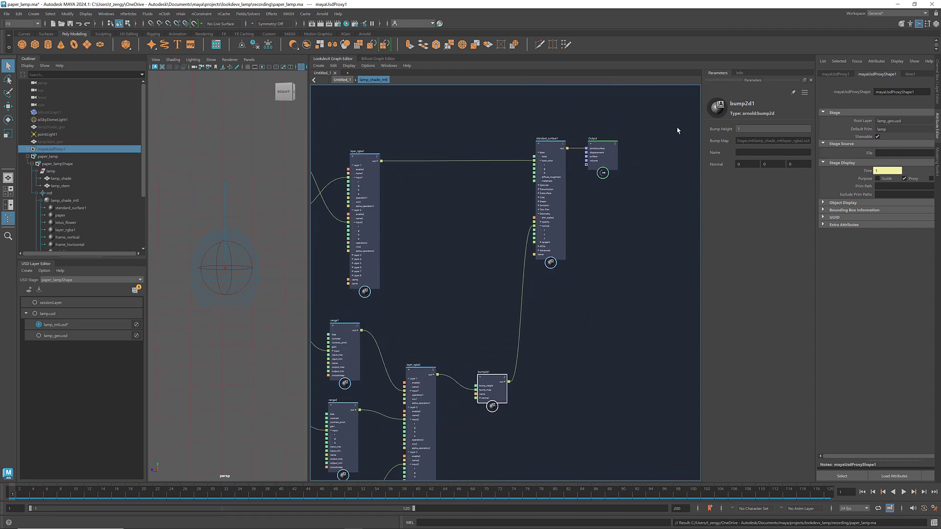
left_click_drag(550, 183, 600, 193)
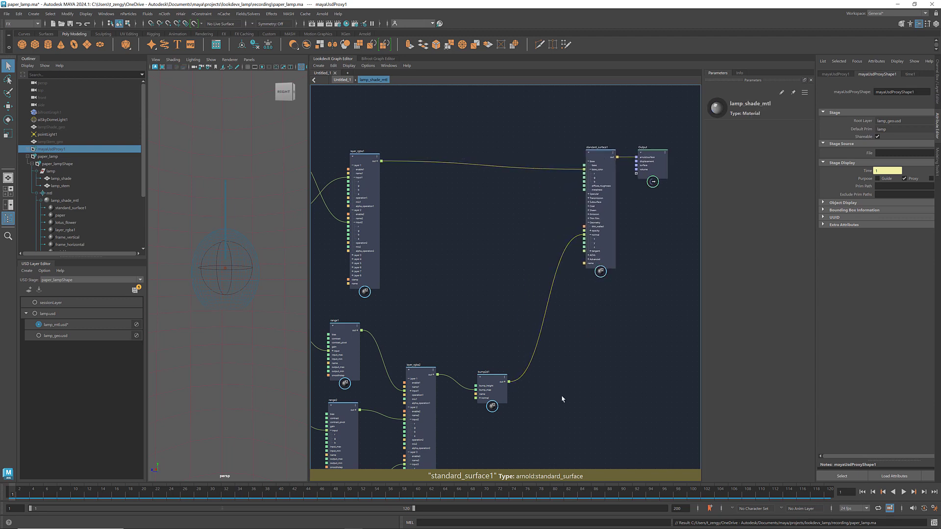
mouse_move(562, 399)
middle_mouse_down()
mouse_move(642, 320)
mouse_move(655, 290)
mouse_move(644, 276)
middle_mouse_up()
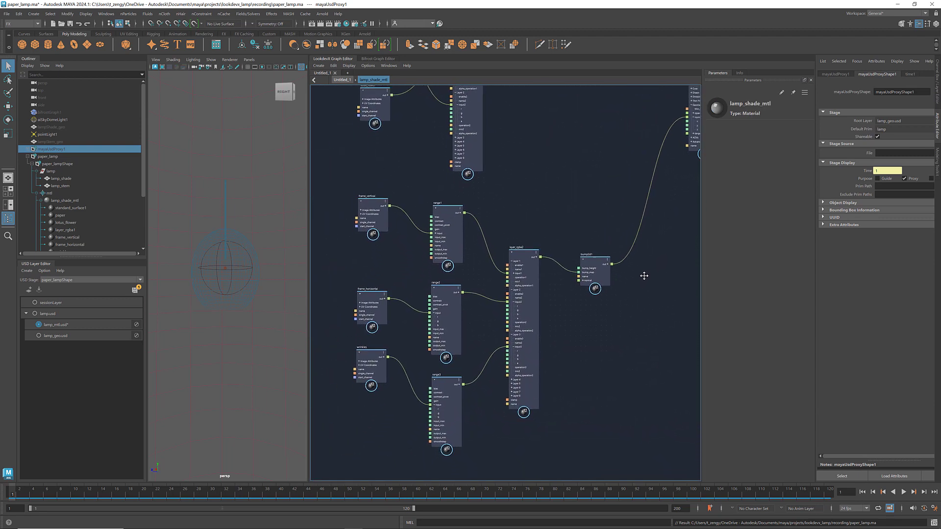
On layer_rgba2, enable layer 1 and set layers 2 and 3 to plus blending
left_click(521, 251)
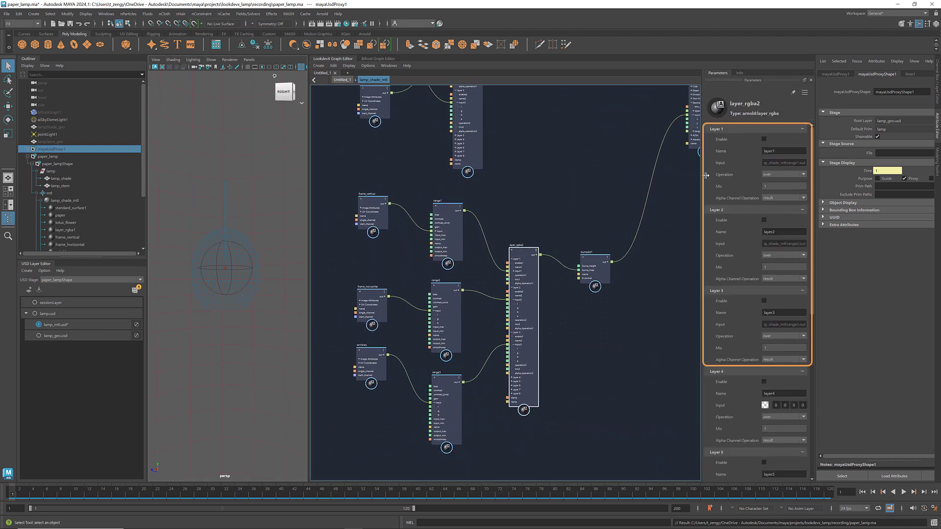
left_click(764, 139)
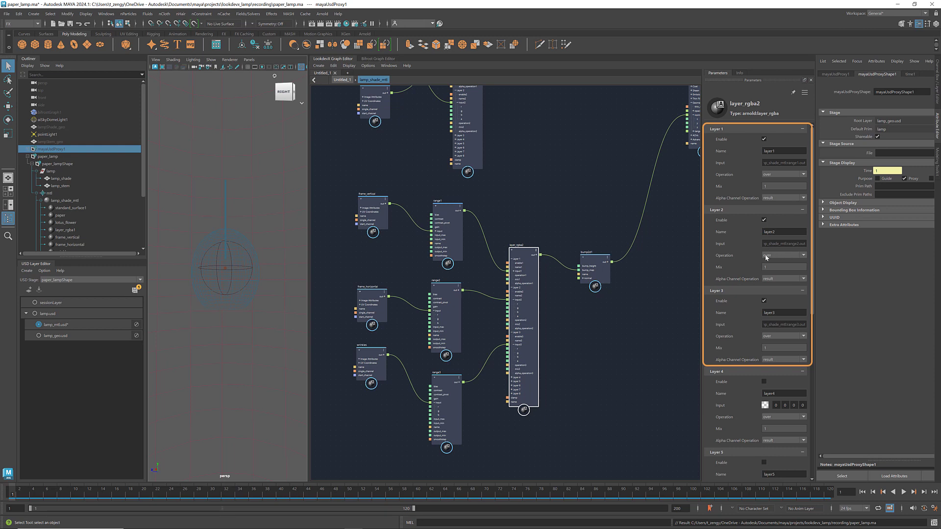
left_click(804, 256)
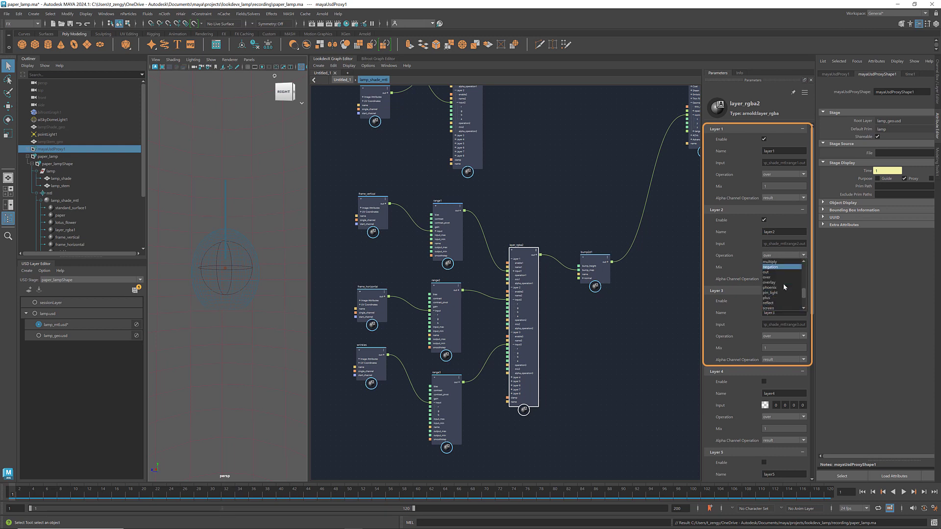
key("Escape")
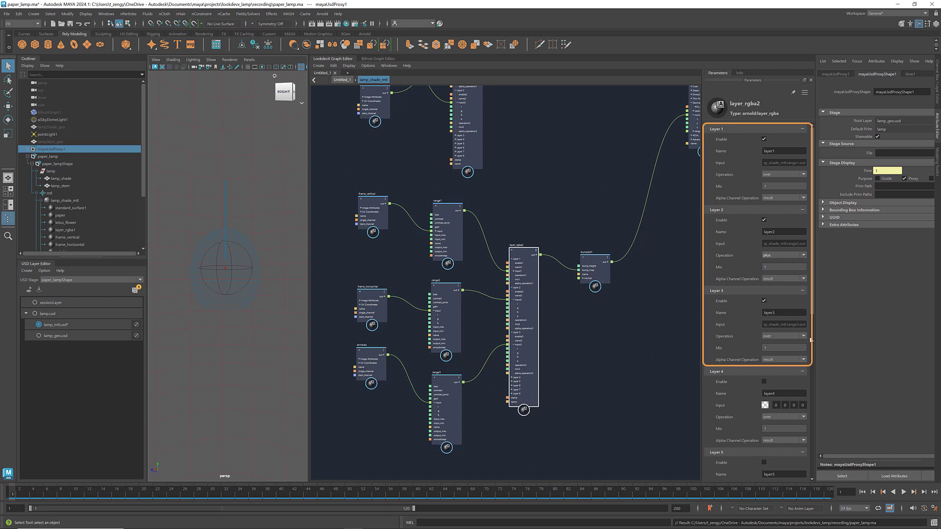
left_click(803, 336)
type("0.5")
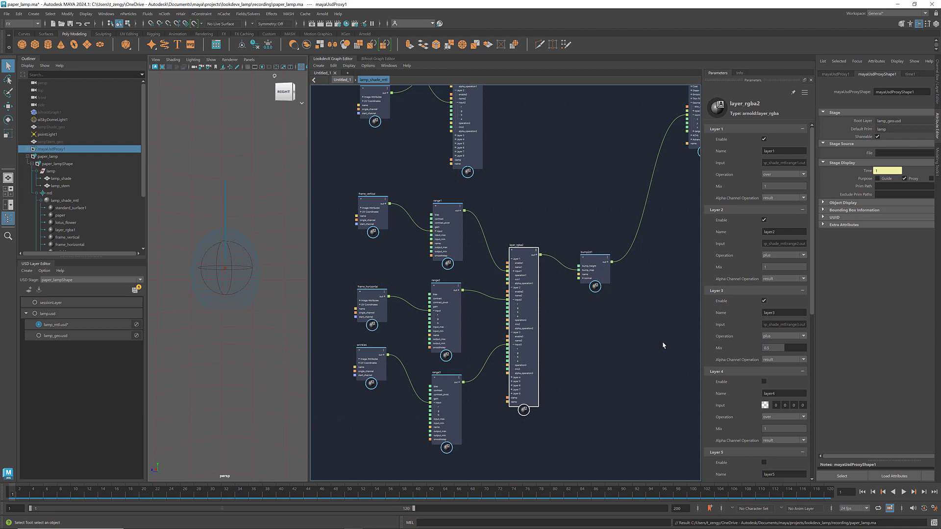
Set the frame_vertical texture's Offset U to -0.02
left_click(656, 346)
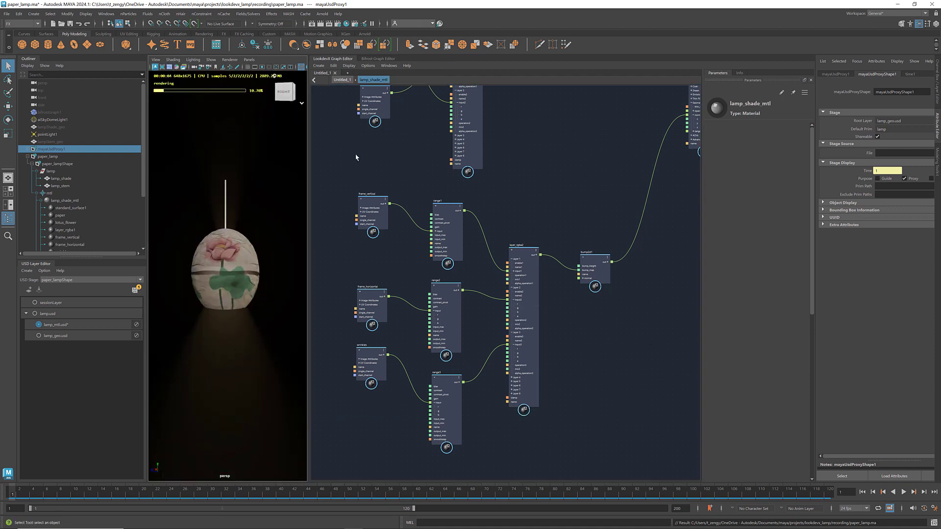
left_click(372, 203)
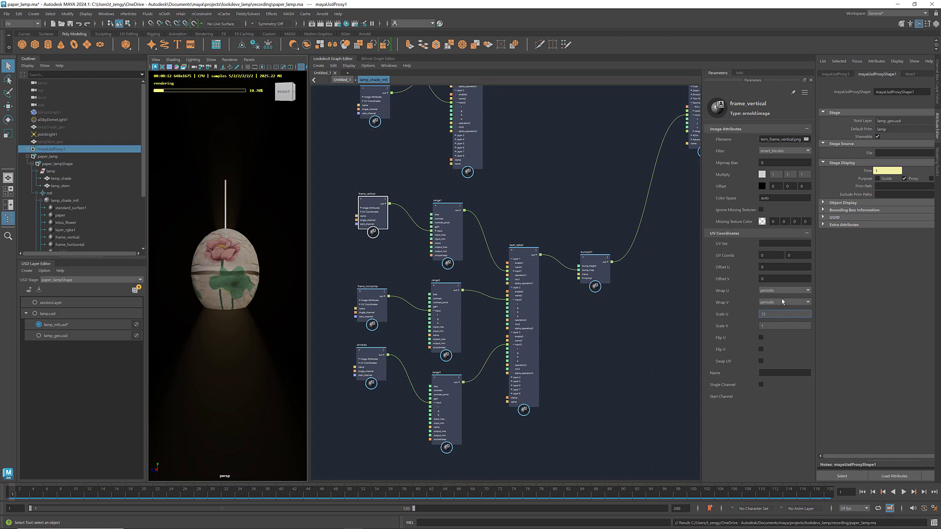
left_click(775, 268)
type("-0.02")
key("Tab")
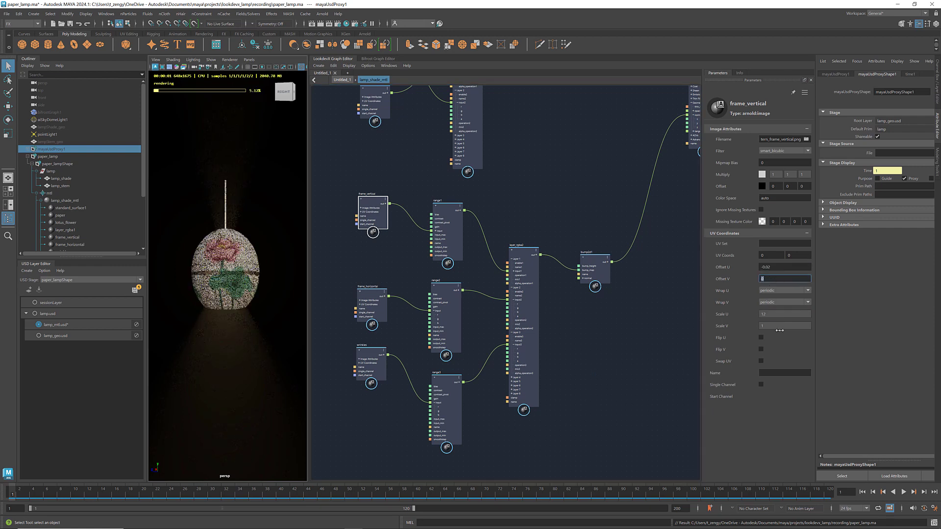
Review frame_horizontal, wrinkles, range2, range3 and bump2d1, then shift standard_surface1 and Output right
left_click(372, 293)
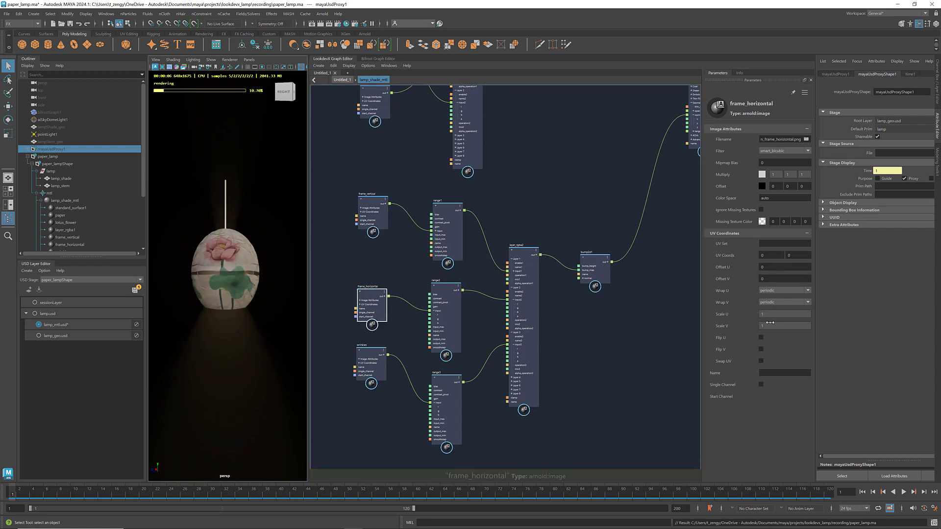
left_click(368, 349)
left_click(447, 294)
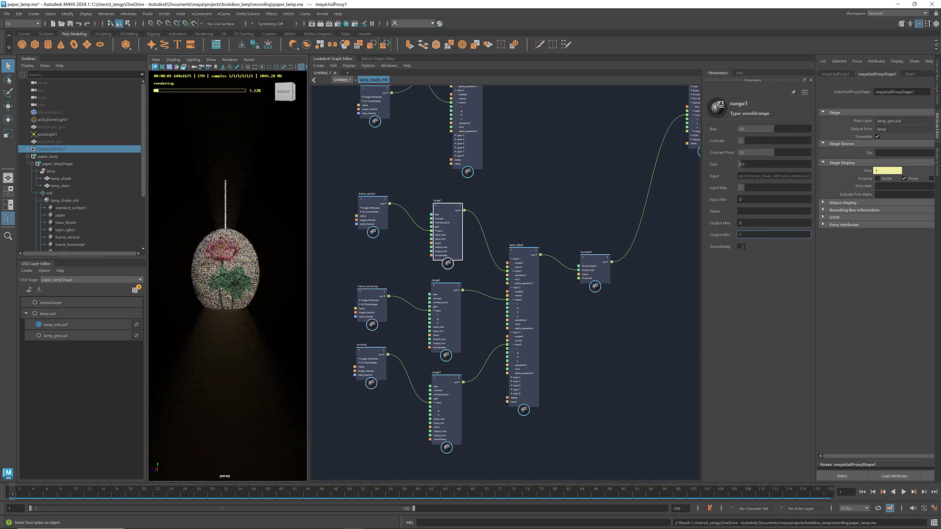
left_click(446, 390)
type(".1")
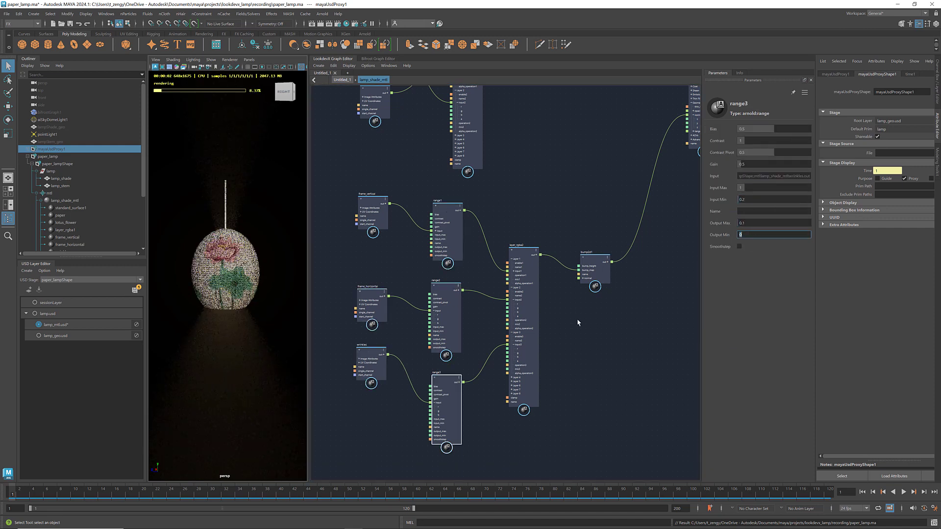
left_click(592, 268)
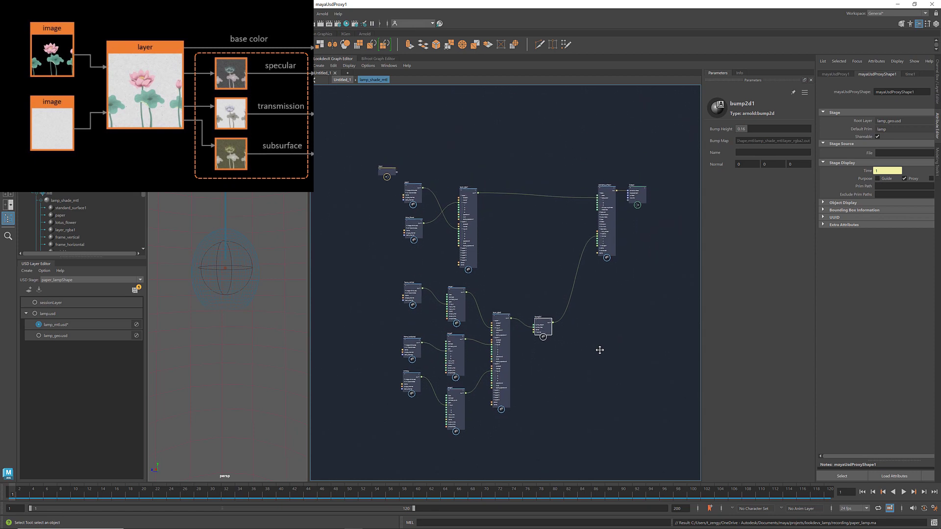
left_click_drag(604, 190, 670, 191)
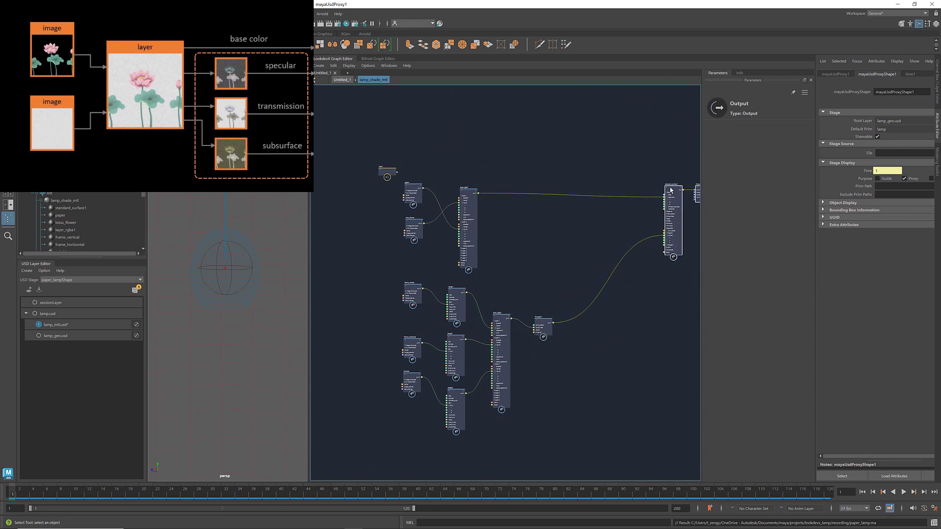
scroll(505, 231, "up", 1)
scroll(504, 231, "up", 2)
scroll(578, 244, "up", 2)
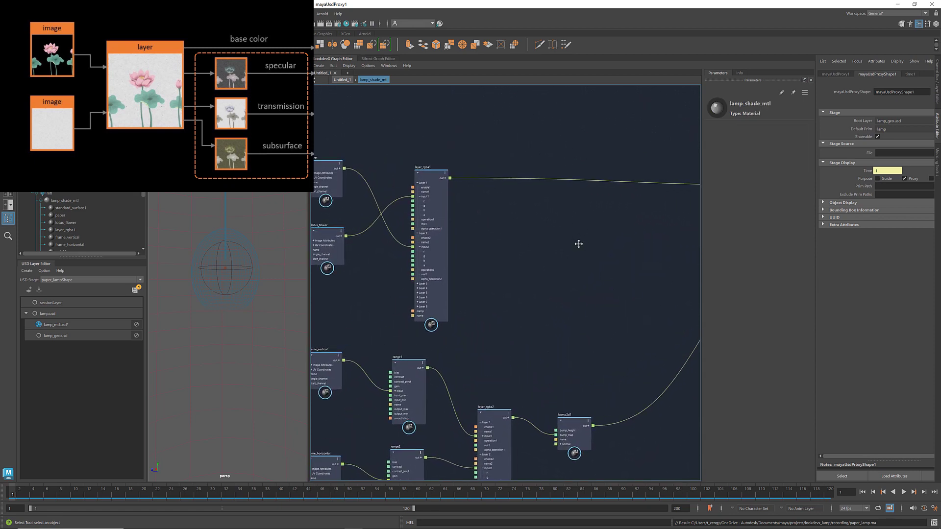
scroll(539, 269, "up", 2)
Add a color_correct1 node beside layer_rgba1 and feed layer_rgba1 into it
key("Tab")
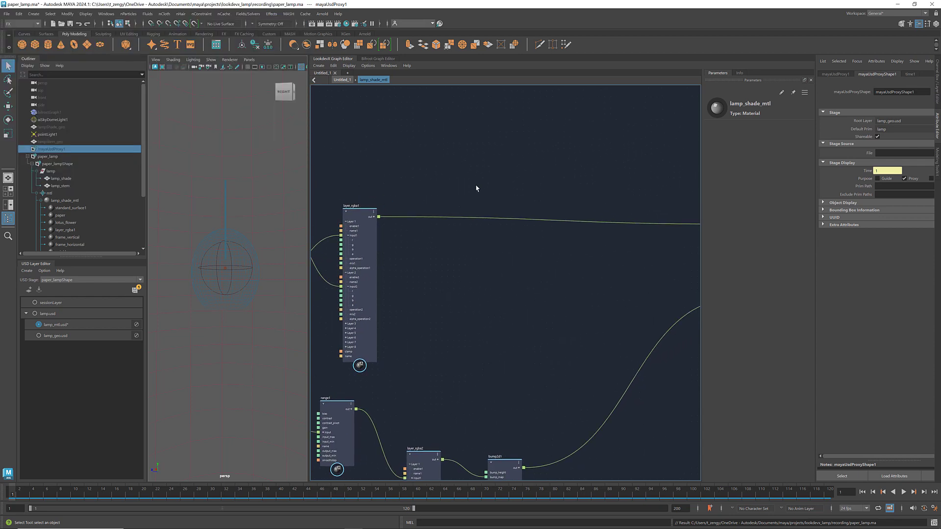
type("color")
key("Return")
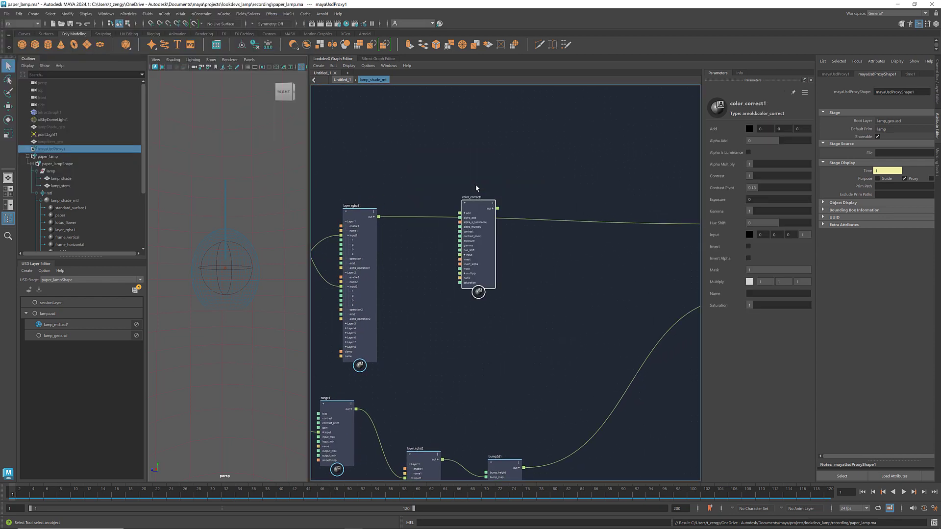
left_click_drag(475, 189, 454, 193)
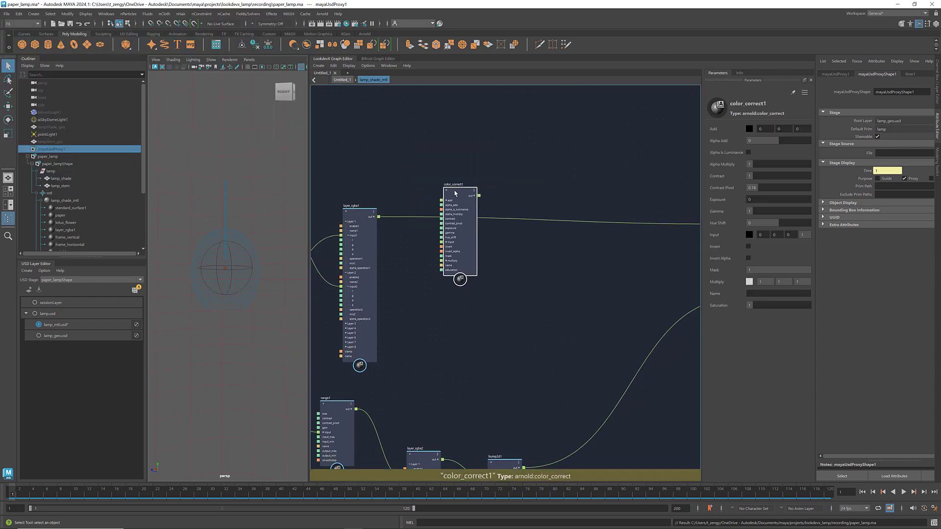
left_click_drag(378, 217, 441, 243)
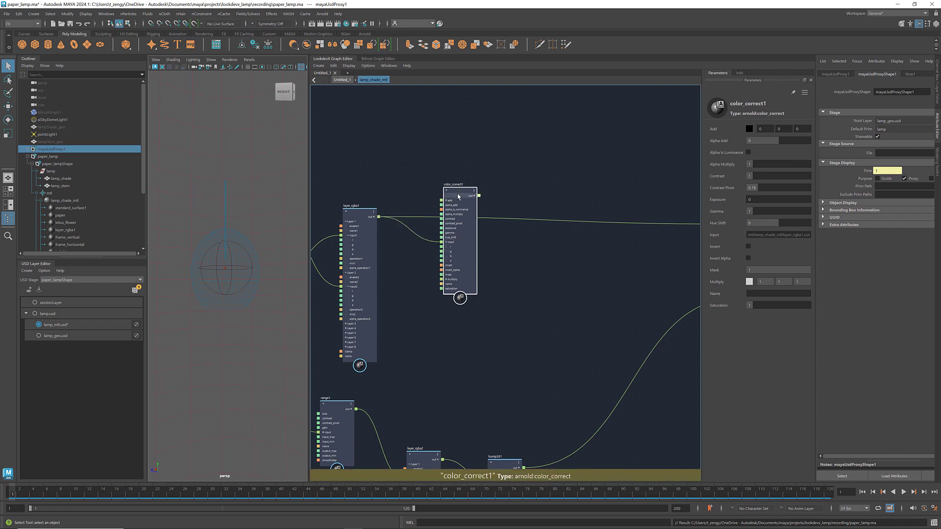
left_click_drag(460, 192, 449, 184)
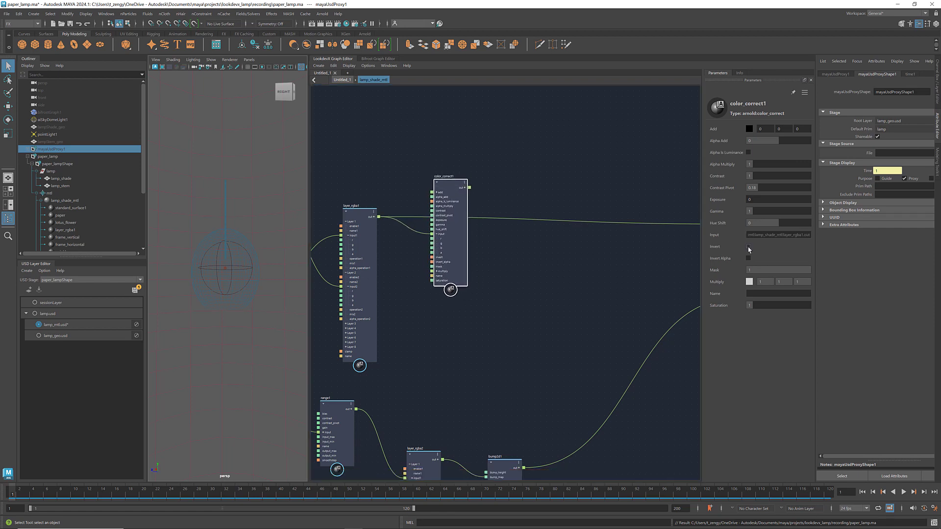
middle_click_drag(575, 268, 493, 265)
left_click(493, 265)
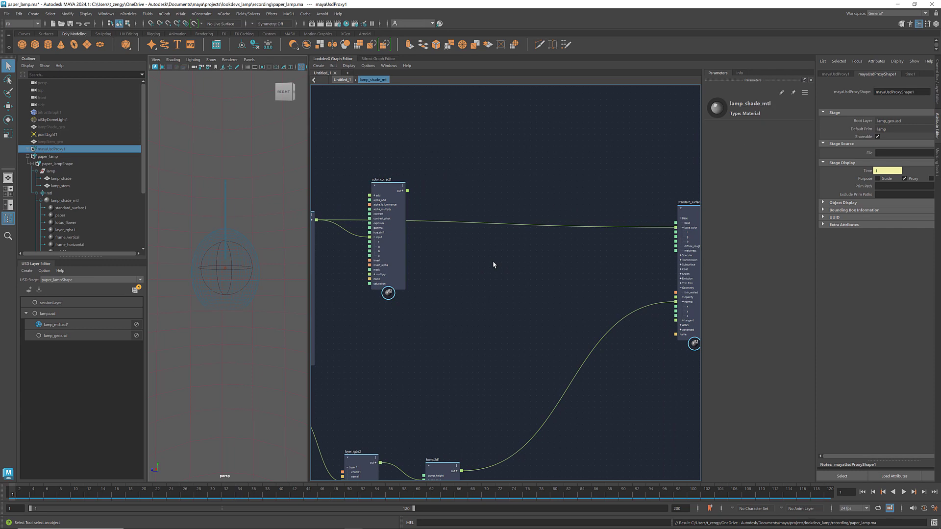
Create the range4 node in the shade network
key("Tab")
key("Return")
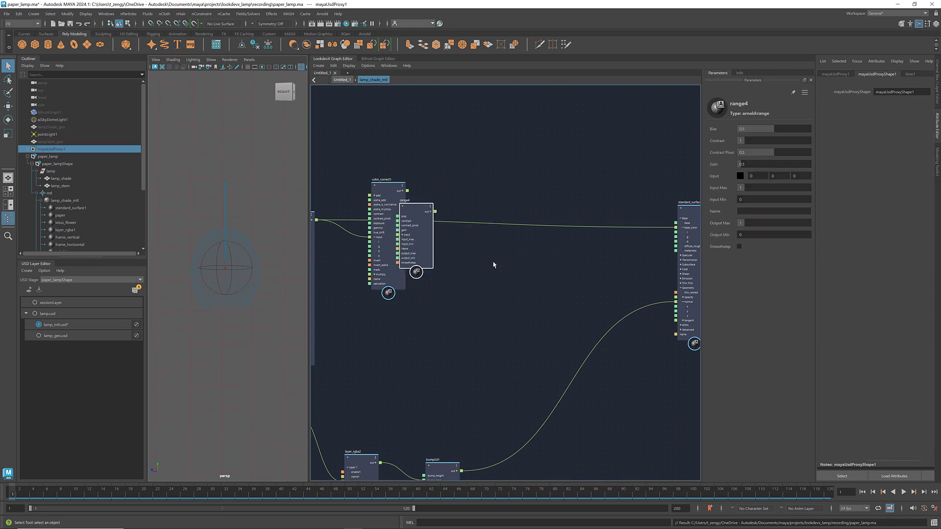
left_click(780, 129)
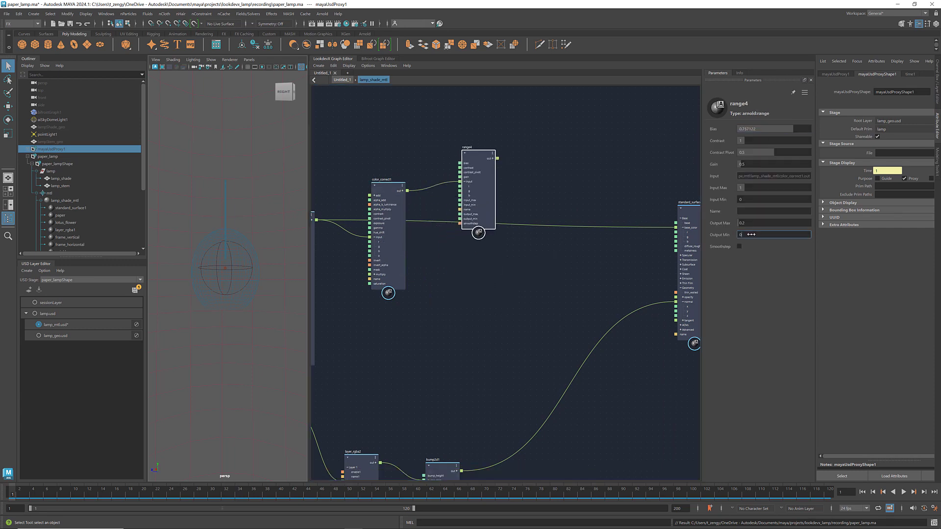
left_click(481, 257)
Add range5 with bias about 0.76 and wire both range outputs into standard_surface1
key("a")
key("Tab")
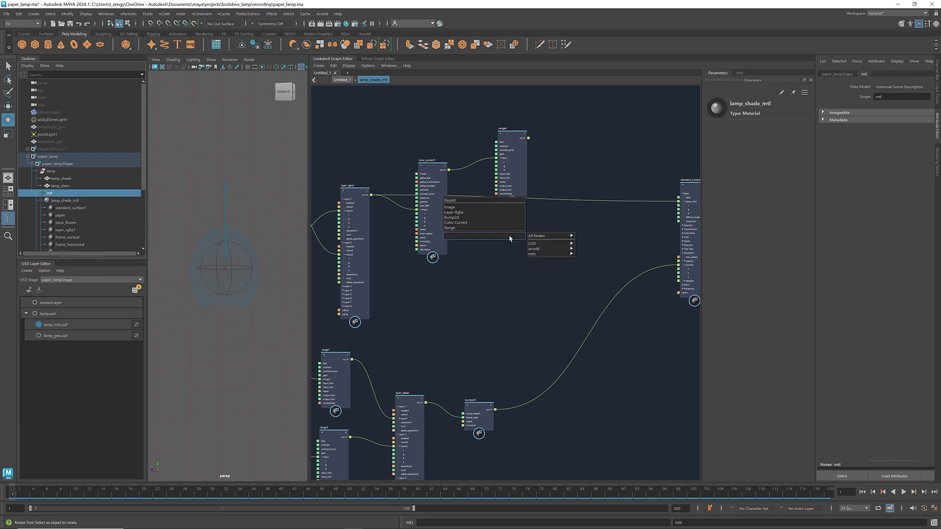
key("Return")
key("f")
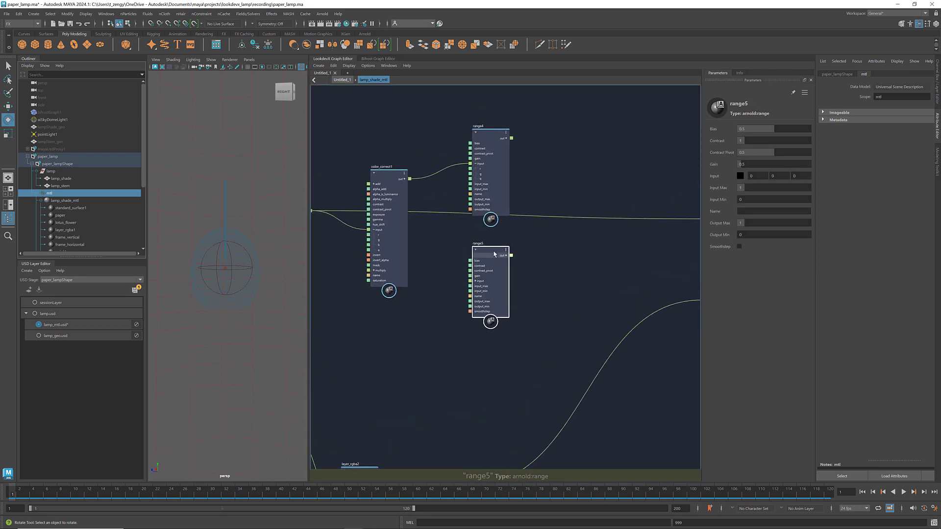
left_click(779, 129)
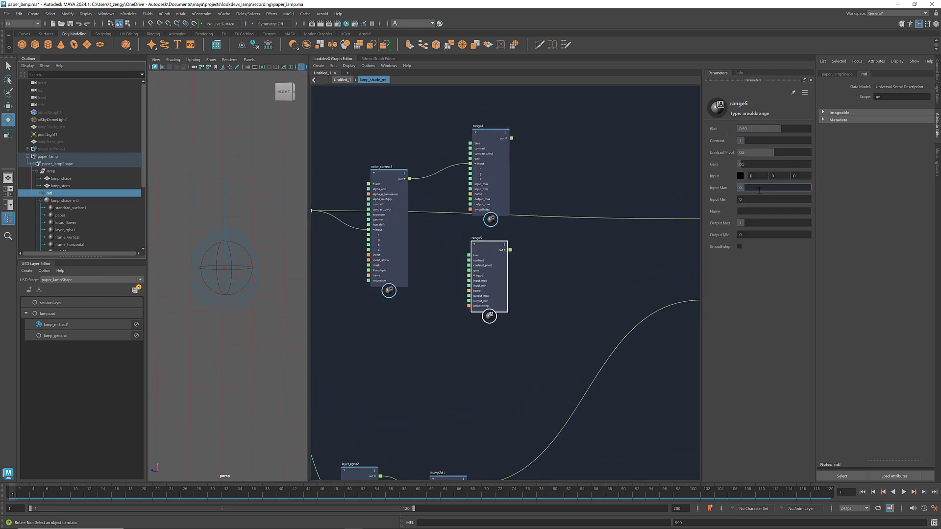
scroll(546, 260, "down", 3)
scroll(546, 260, "up", 2)
left_click_drag(437, 145, 624, 258)
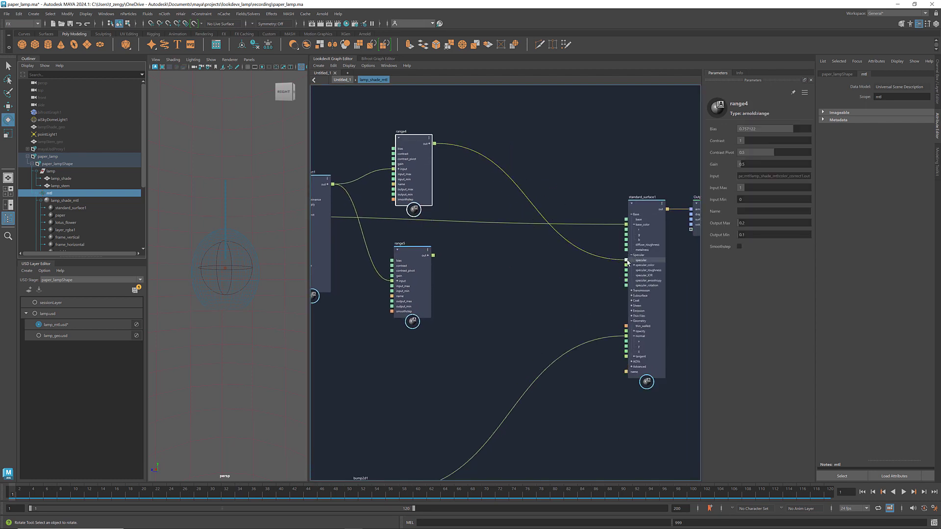
left_click_drag(435, 255, 625, 271)
scroll(561, 251, "down", 2)
Create range6 fed by layer_rgba1, edit its Bias, Input Min and Output Max, and drive specular roughness
left_click(504, 290)
right_click(504, 293)
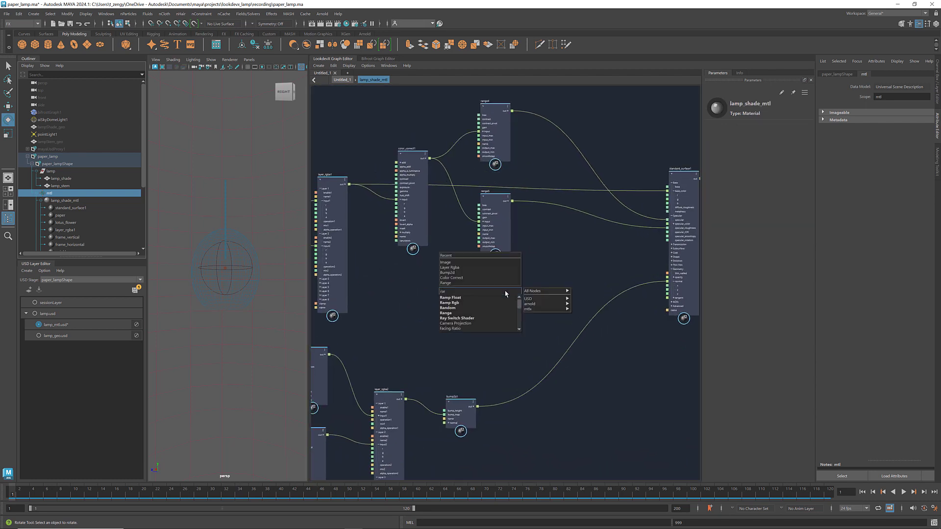
left_click_drag(433, 171, 491, 280)
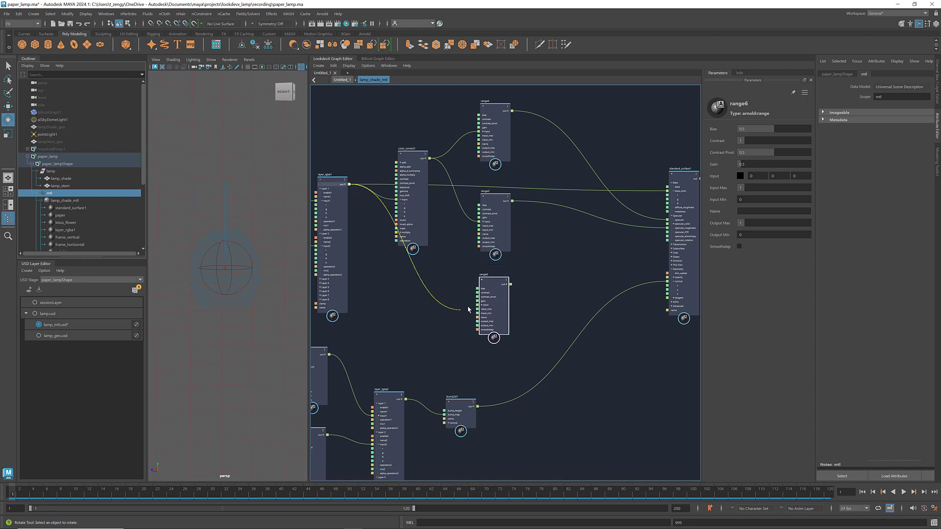
left_click_drag(478, 307, 479, 306)
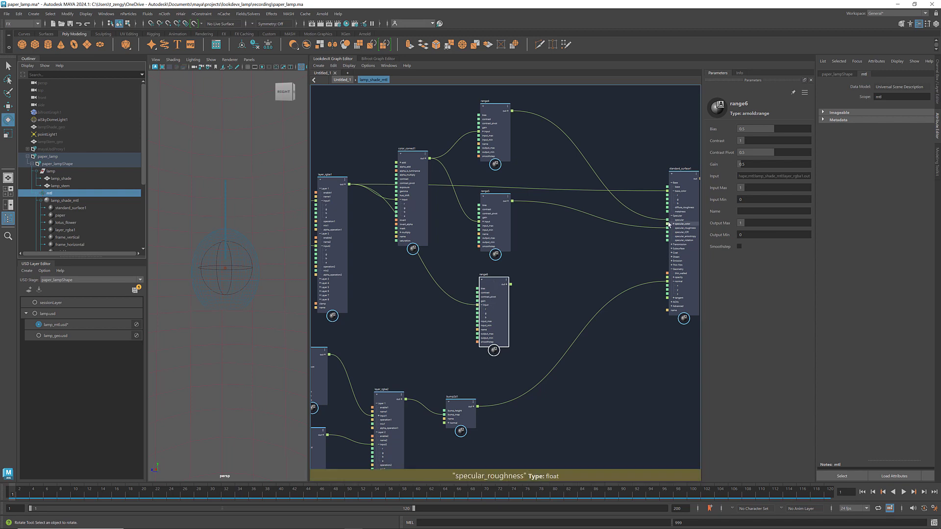
left_click(774, 128)
type("0.8")
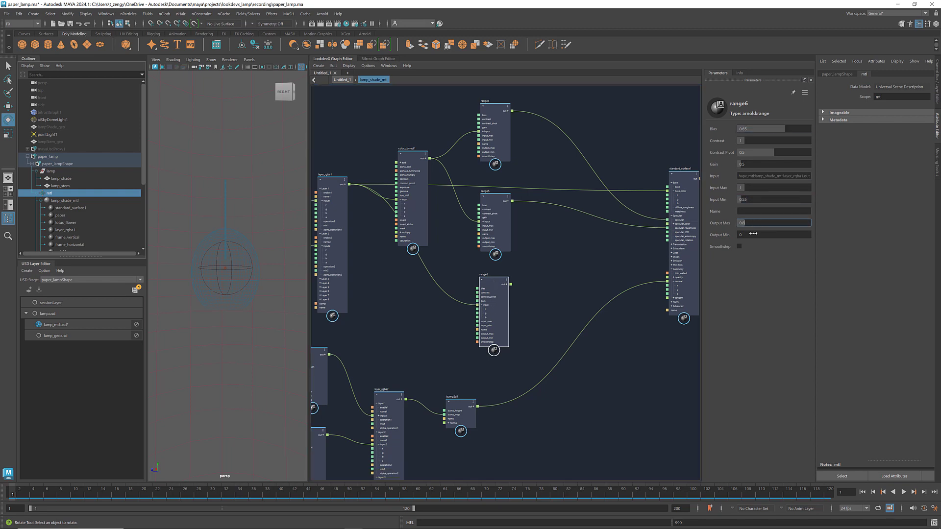
mouse_move(509, 284)
left_mouse_down()
mouse_move(570, 251)
mouse_move(323, 441)
left_mouse_up()
scroll(571, 250, "up", 3)
scroll(571, 248, "down", 2)
scroll(571, 247, "down", 2)
scroll(571, 245, "down", 2)
scroll(571, 245, "down", 1)
left_click_drag(441, 330, 452, 390)
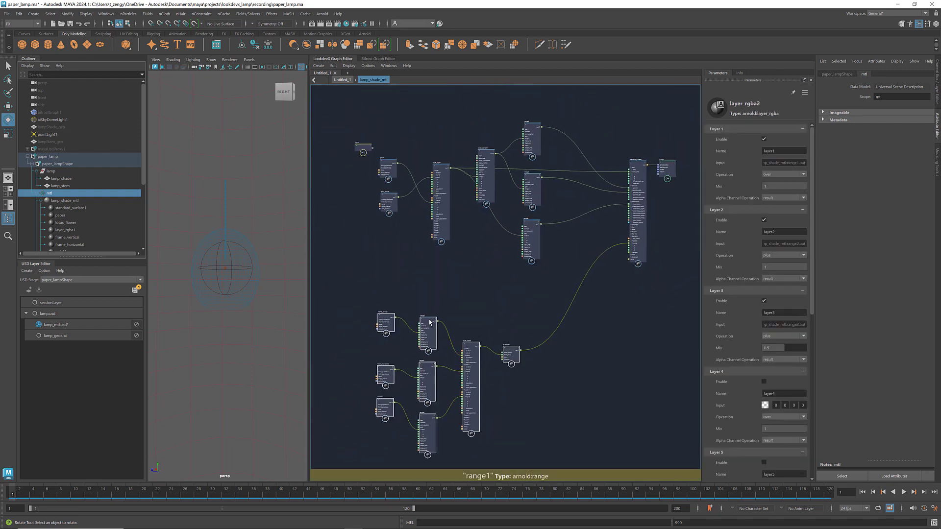
scroll(551, 261, "up", 2)
Add range7 fed by color_correct1 with a set Output Max, wired into subsurface
left_click(559, 279)
key("Tab")
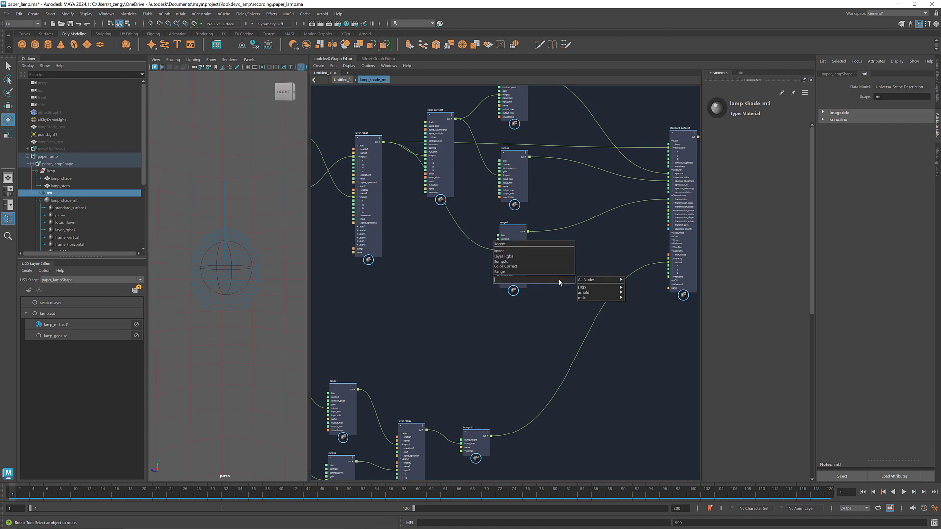
key("Return")
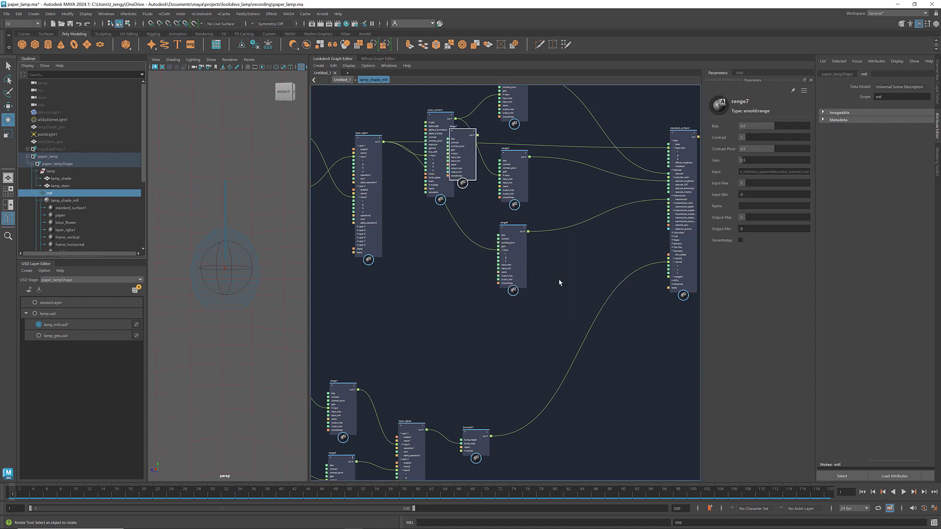
left_click_drag(511, 236, 511, 305)
scroll(511, 287, "up", 2)
middle_click_drag(429, 206, 419, 260, "alt")
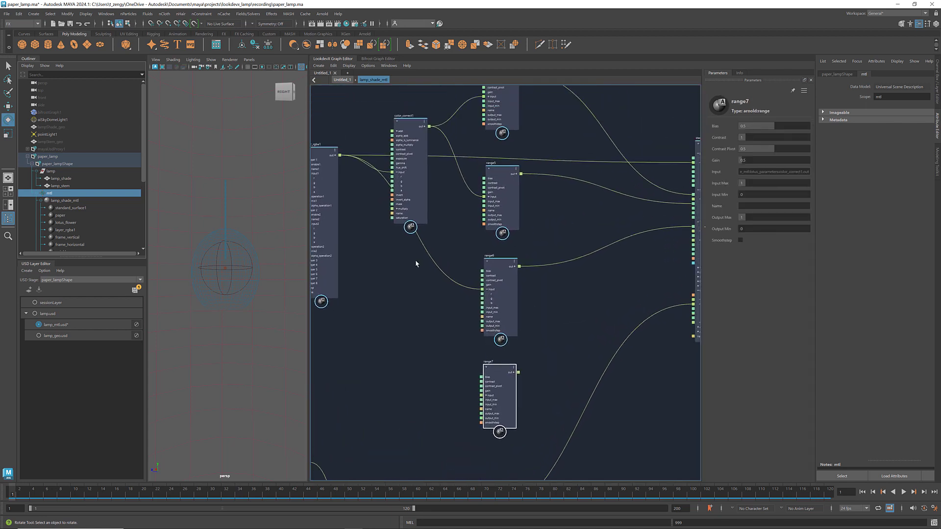
left_click_drag(430, 126, 503, 369)
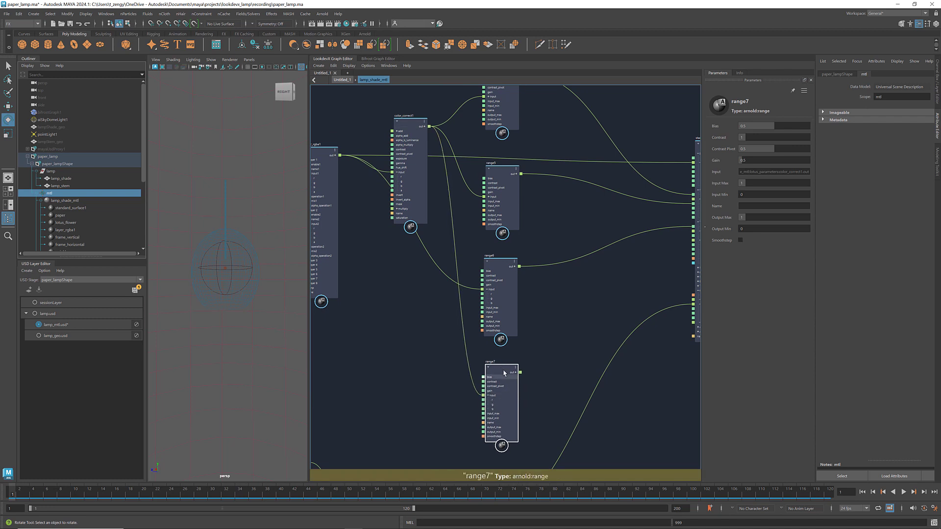
middle_click_drag(545, 340, 475, 370, "alt")
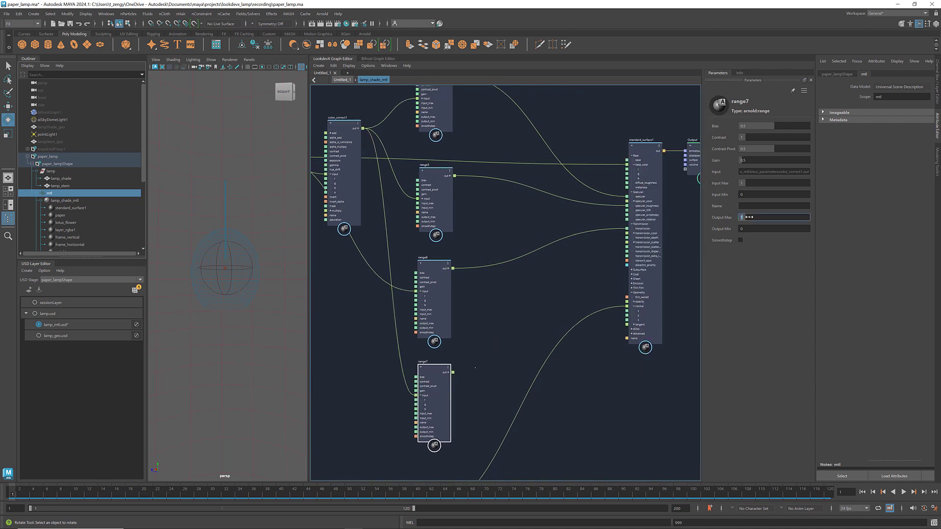
key("Return")
left_click_drag(452, 372, 627, 275)
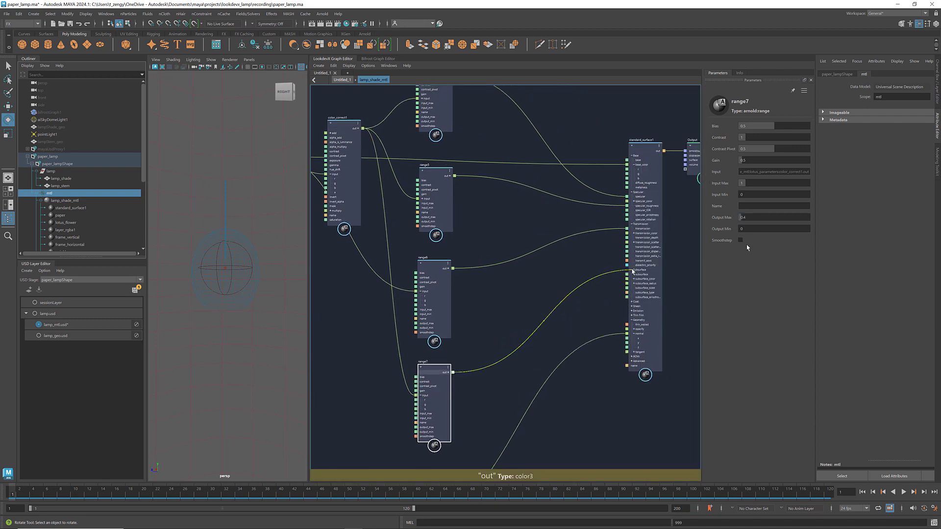
Connect the paper image to subsurface color and start an Arnold render of the lamp
middle_click_drag(653, 298, 823, 313, "alt")
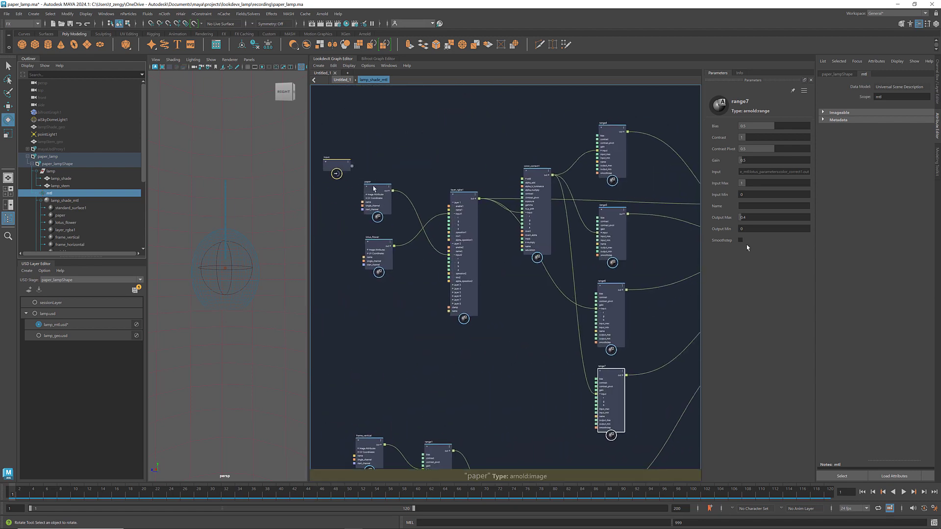
left_click(394, 193)
left_click_drag(393, 276, 529, 280)
scroll(661, 294, "up", 5)
scroll(630, 275, "down", 5)
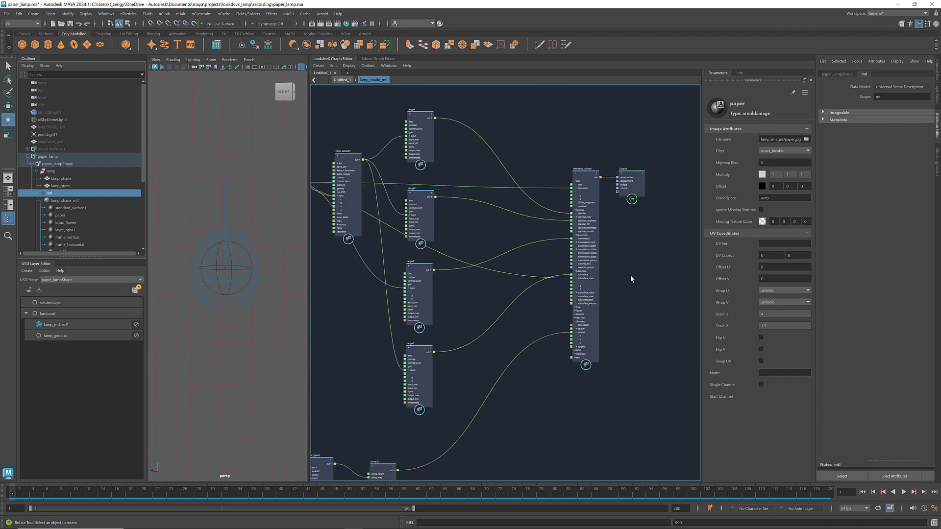
scroll(587, 330, "down", 3)
left_click(368, 269)
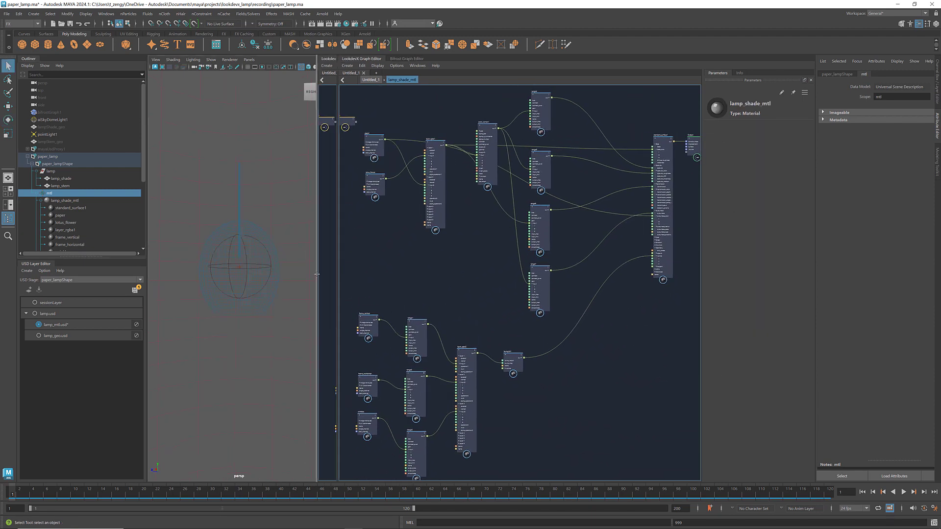
left_click_drag(309, 265, 360, 265)
left_click(155, 68)
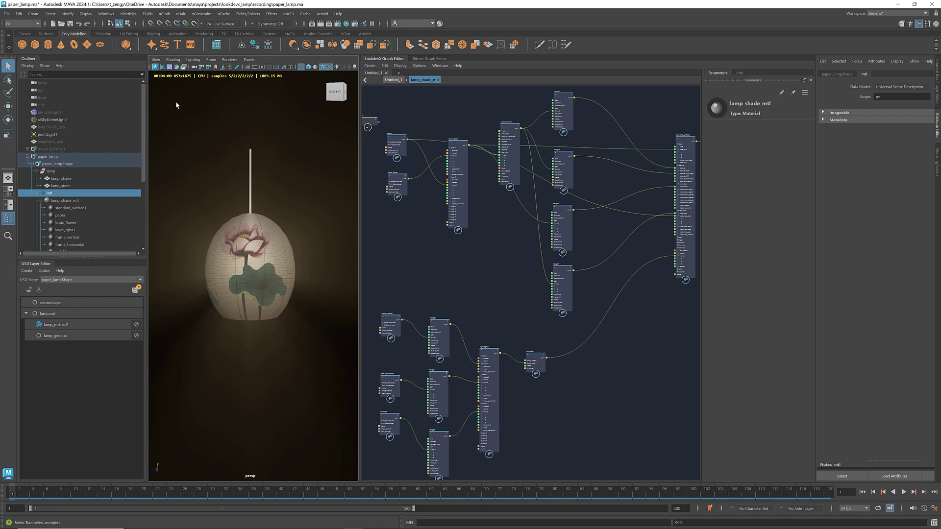
Stop the render and group the four range nodes into a compound named lotus_parameters
left_click(155, 68)
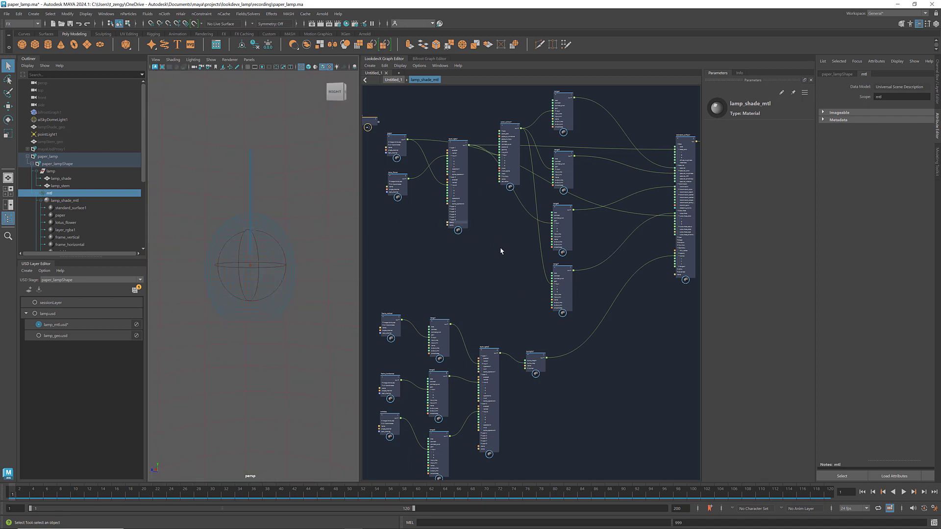
scroll(518, 273, "up", 3)
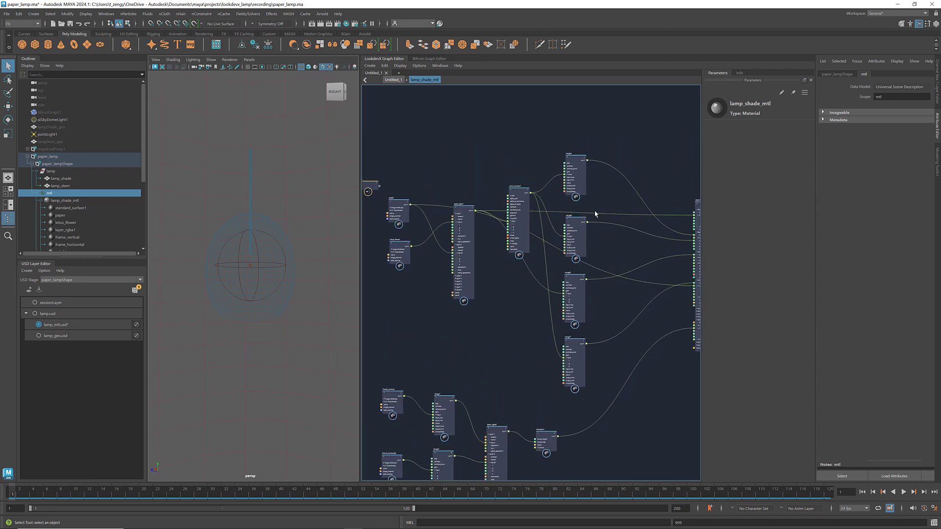
scroll(595, 214, "up", 2)
scroll(596, 214, "up", 2)
scroll(595, 214, "up", 1)
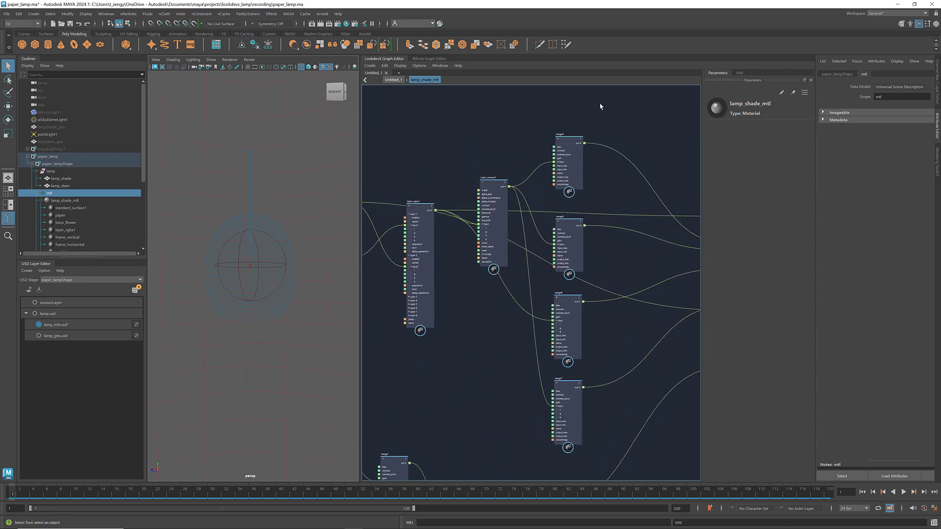
mouse_move(456, 462)
left_mouse_down()
mouse_move(462, 454)
mouse_move(461, 461)
left_mouse_up()
scroll(628, 265, "up", 2)
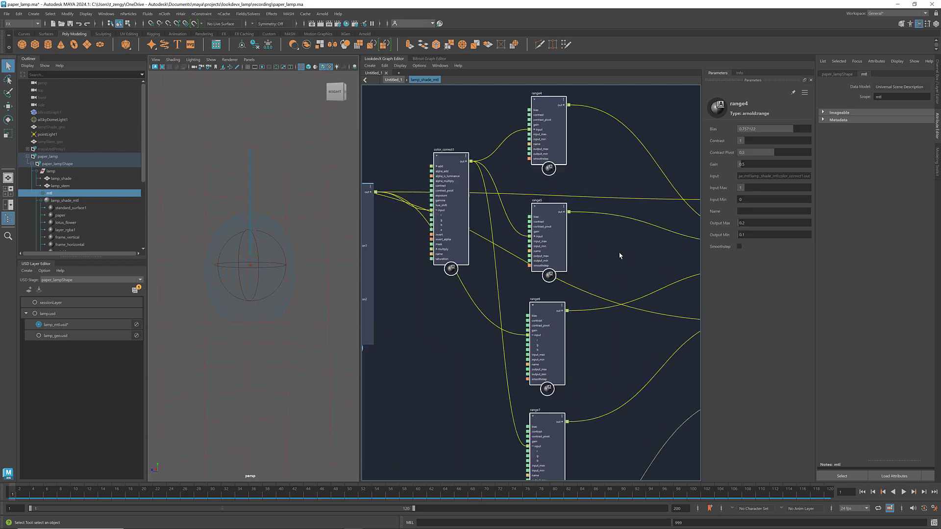
scroll(620, 257, "up", 1)
right_click(619, 252)
left_click(636, 256)
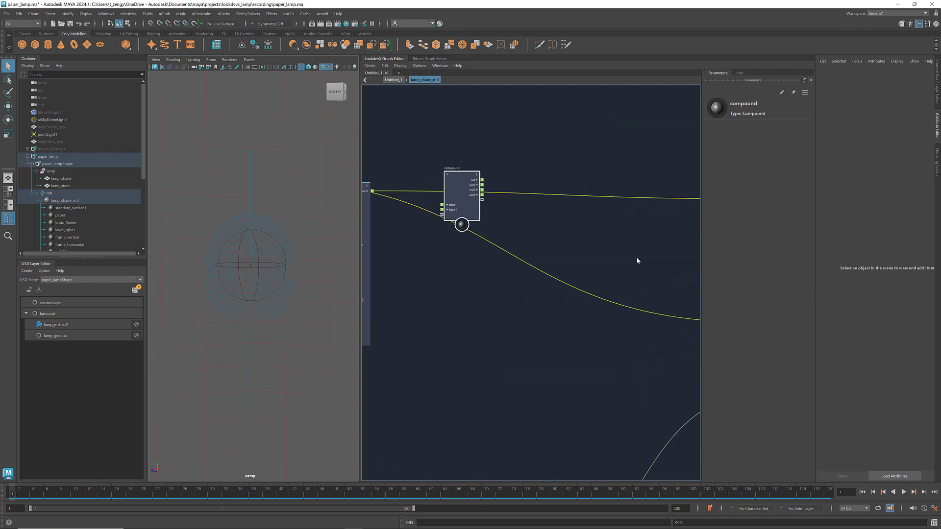
key("f")
double_click(509, 211)
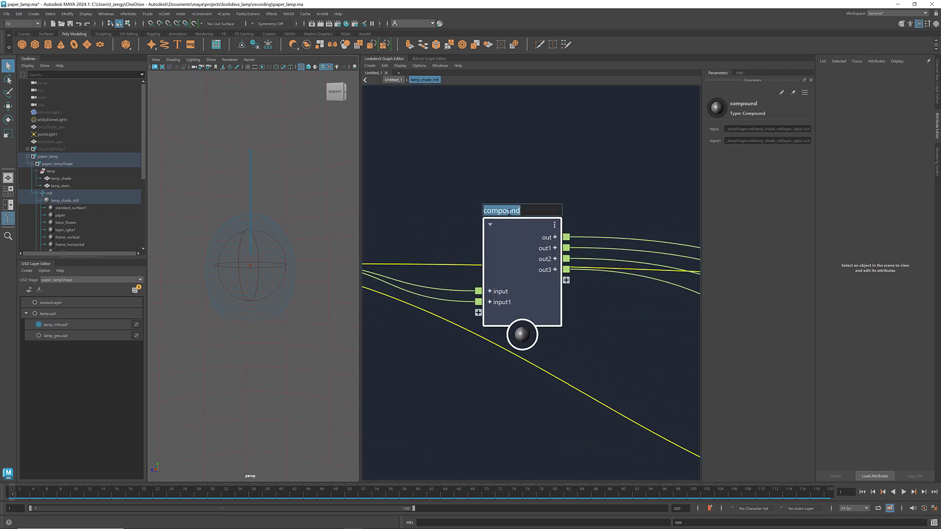
type("lotus_pa")
type("rameters")
key("Return")
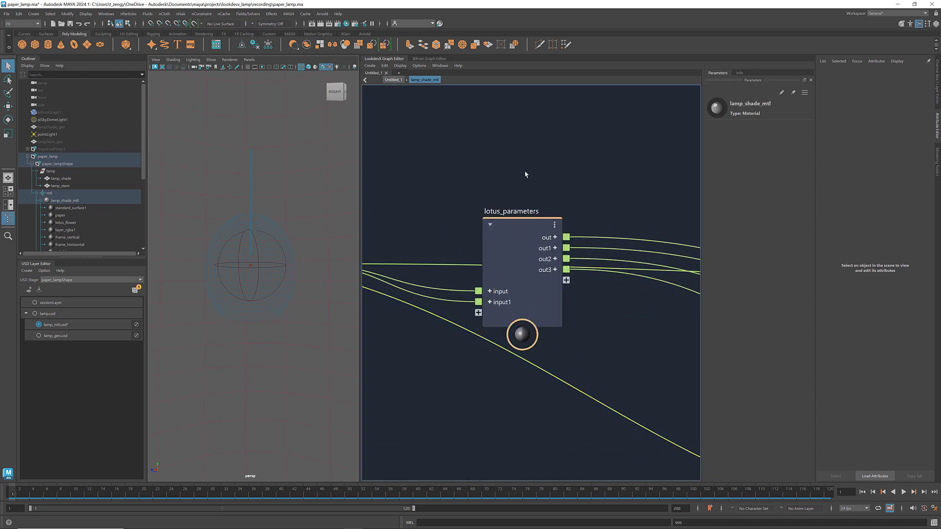
scroll(525, 174, "down", 5)
scroll(577, 199, "down", 3)
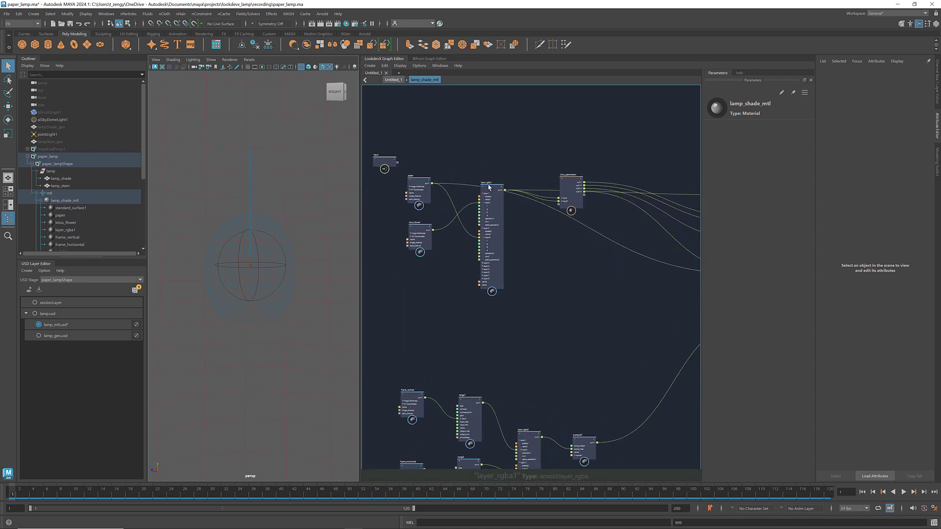
Rename layer_rgba1 to layer_base_color and box-select the texture layering nodes
left_click(489, 184)
key("f")
double_click(507, 163)
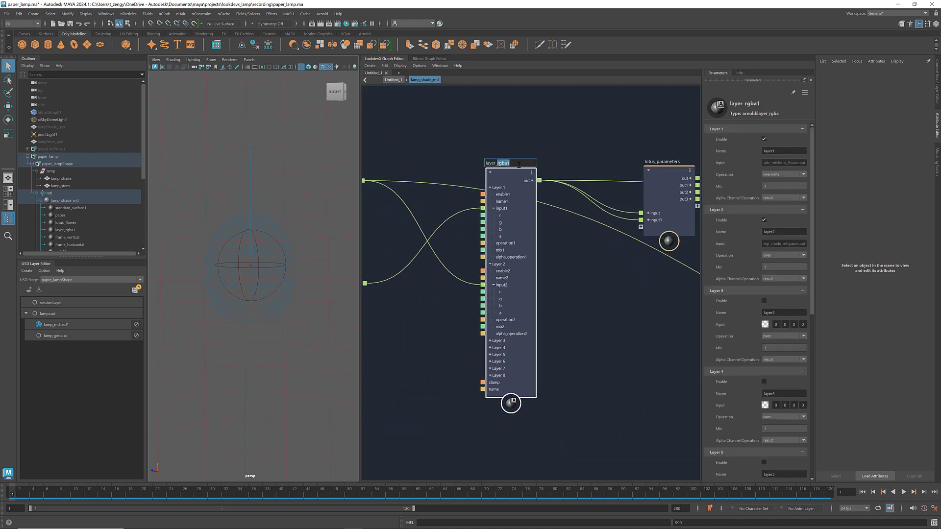
type("base_colo")
type("r")
key("Return")
left_click(564, 268)
scroll(566, 276, "down", 5)
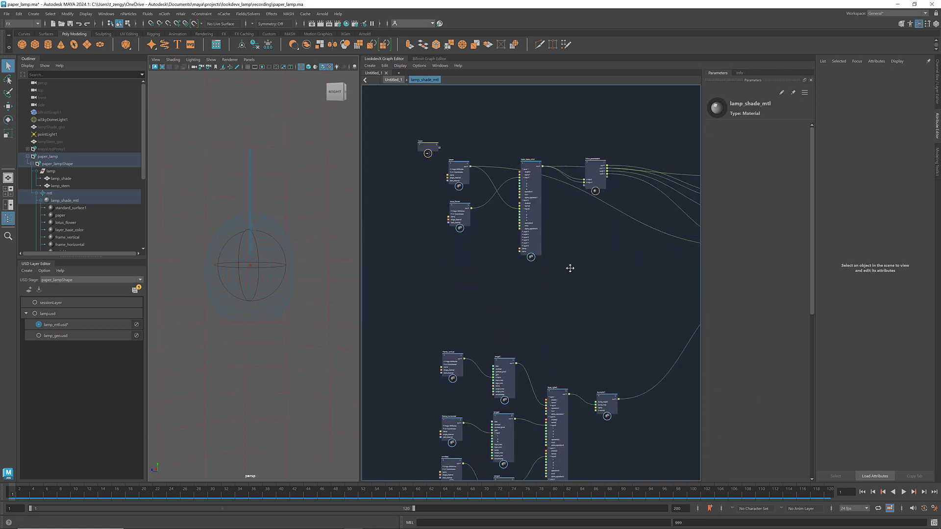
scroll(551, 269, "up", 2)
left_click_drag(641, 193, 448, 448)
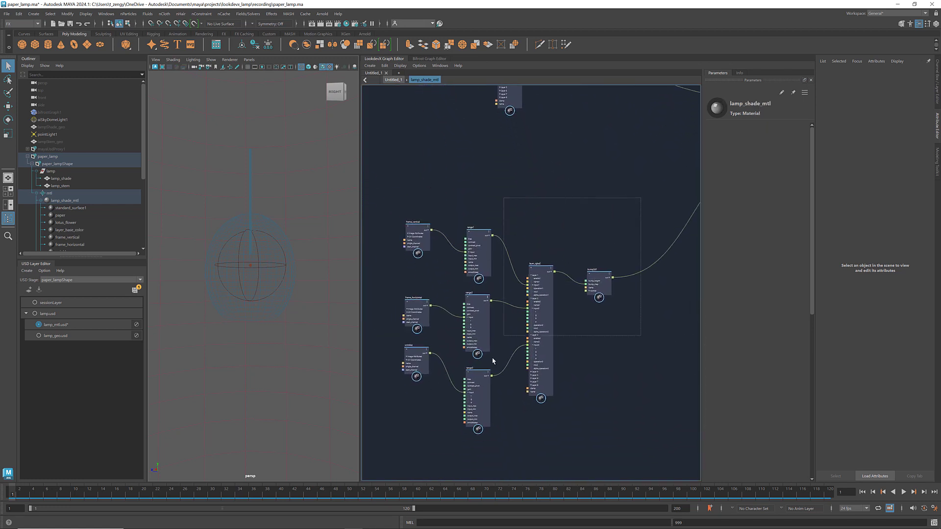
Collapse the selected texture layering nodes into a compound and rename it
right_click(610, 317)
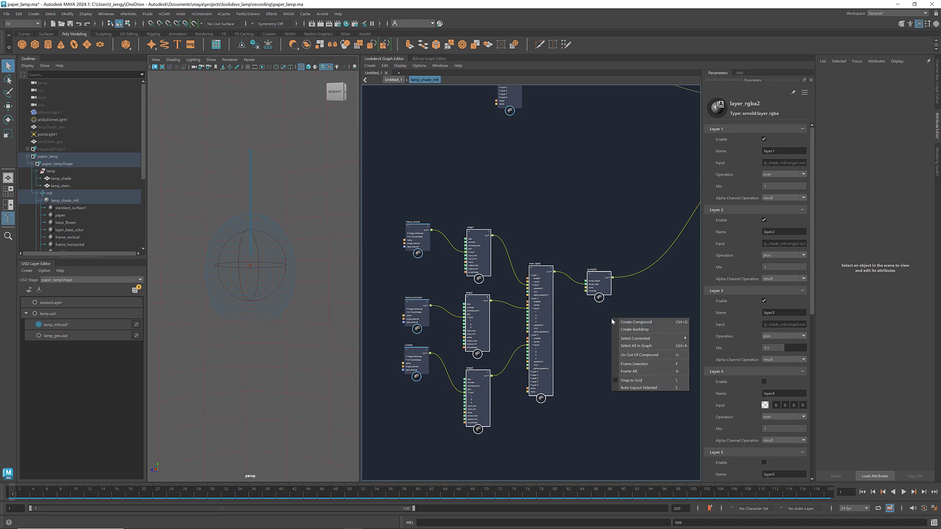
left_click(636, 322)
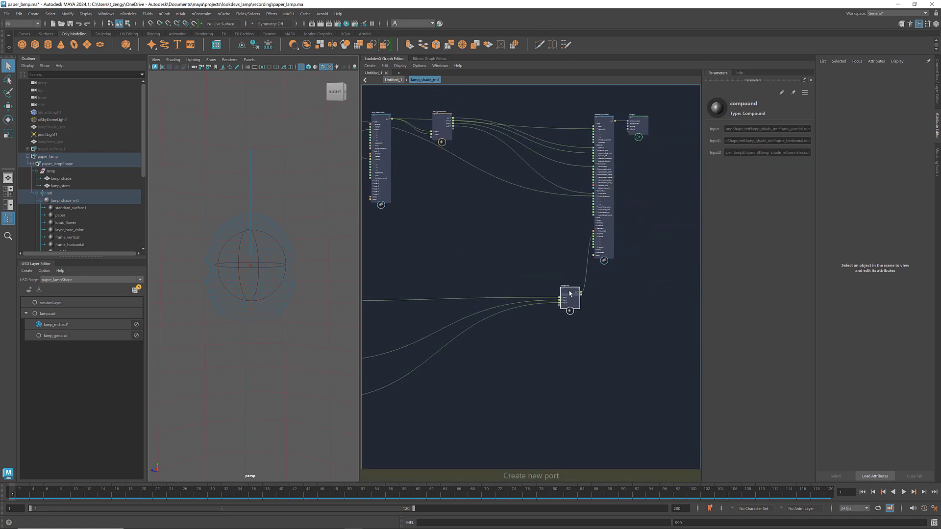
middle_click_drag(571, 346, 412, 367)
scroll(434, 301, "up", 4)
double_click(446, 277)
type("lot")
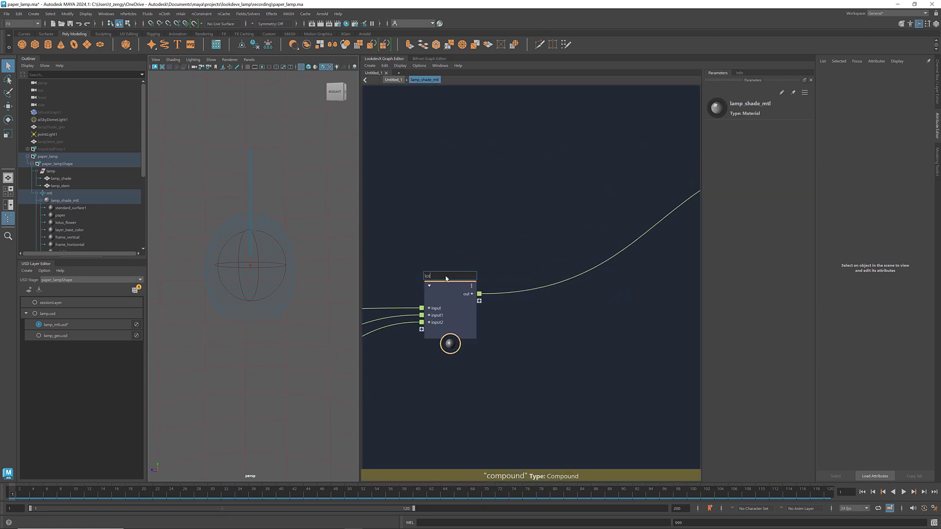
type("us_flower")
key("Return")
Auto-layout the lamp_shade_mtl node network into a tidy arrangement
key("a")
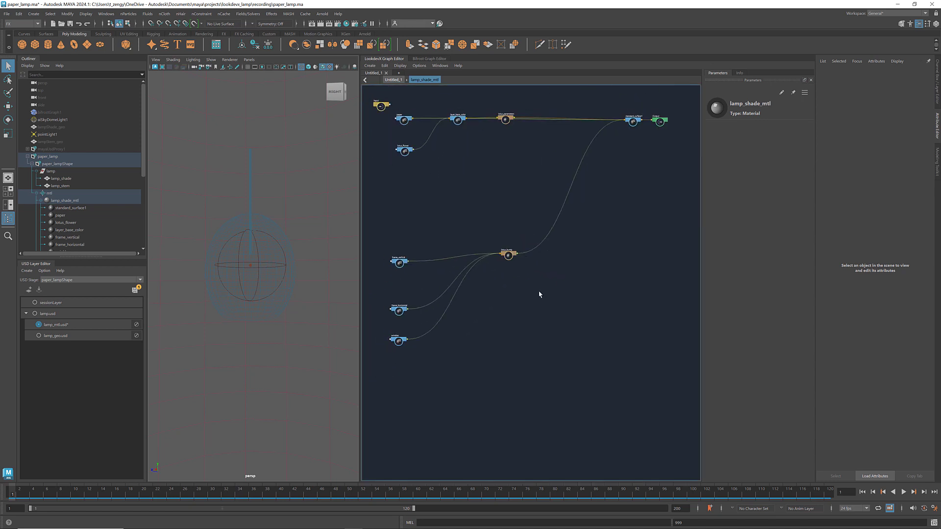
scroll(540, 292, "up", 2)
left_click(440, 378)
scroll(439, 379, "down", 2)
left_click(504, 380)
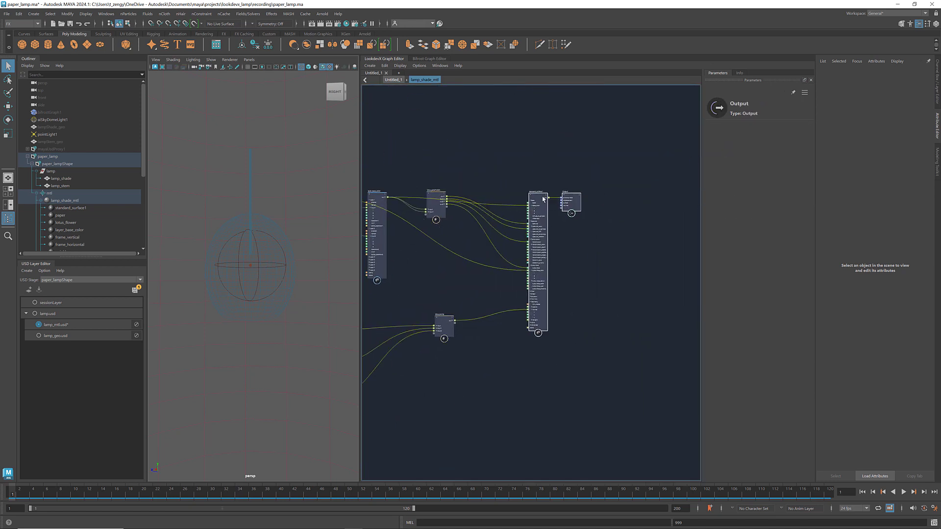
middle_click_drag(505, 380, 583, 343)
scroll(569, 336, "up", 1)
left_click(378, 145)
key("l")
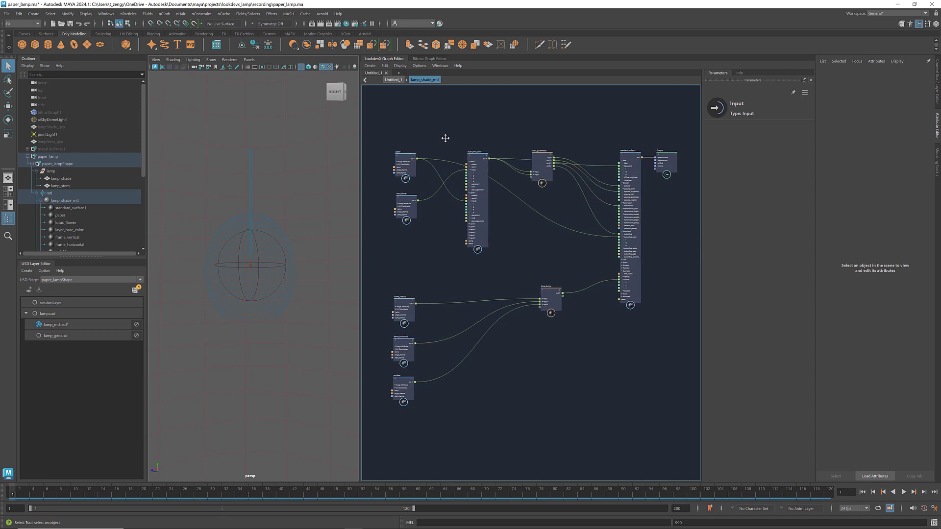
left_click(424, 297)
key("l")
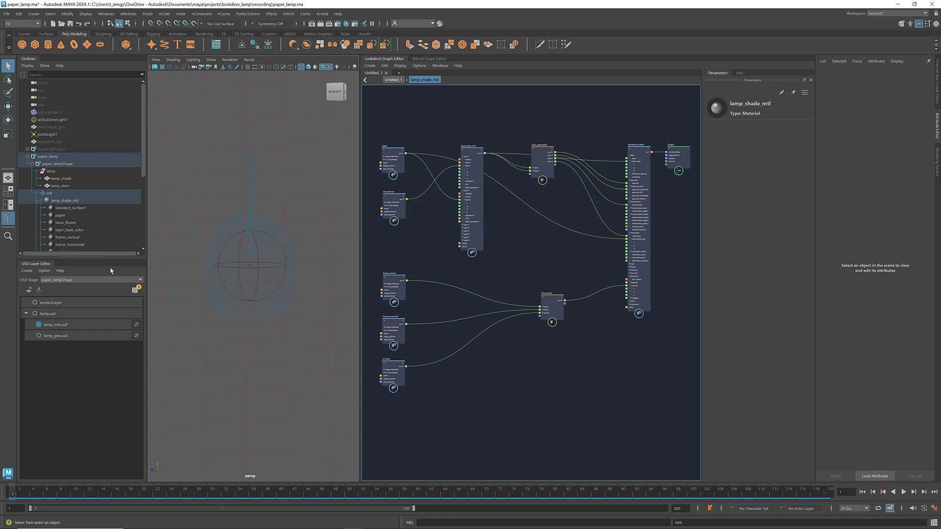
Add lamp_stem_mtl from the Outliner to the Untitled_1 graph below the shade material
left_click(42, 204)
left_click(63, 208)
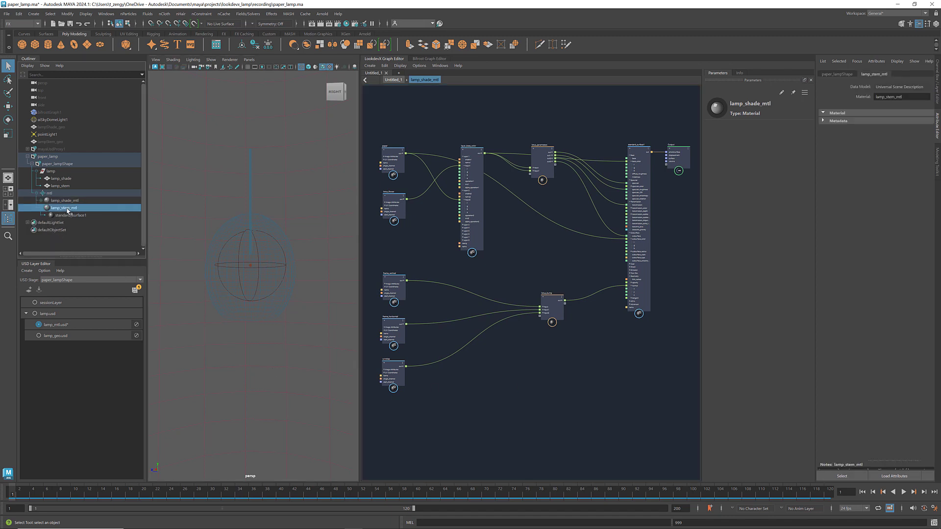
left_click(393, 80)
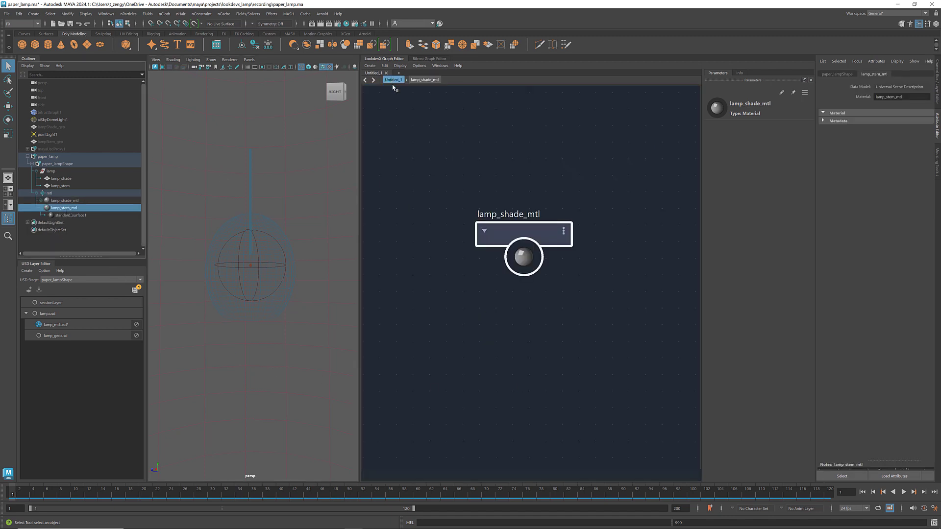
left_click(485, 265)
left_click(73, 211)
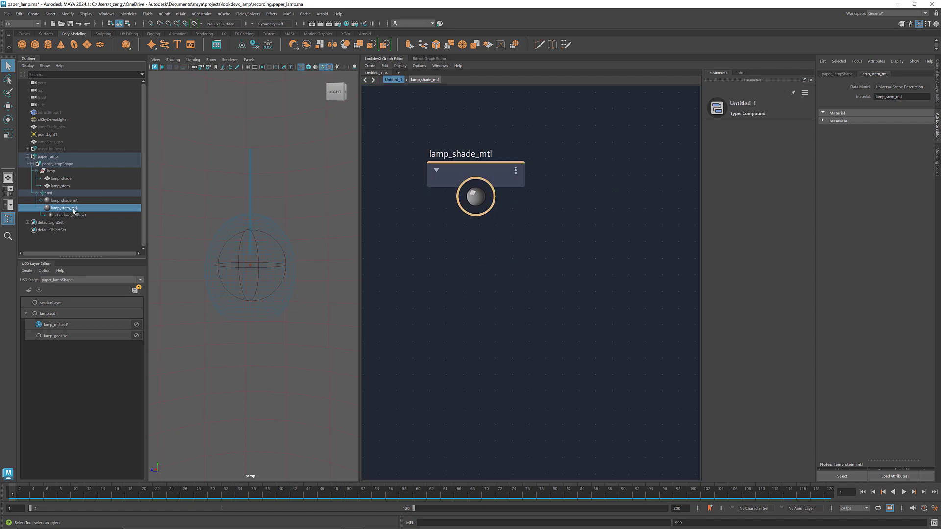
right_click(73, 212)
mouse_move(102, 212)
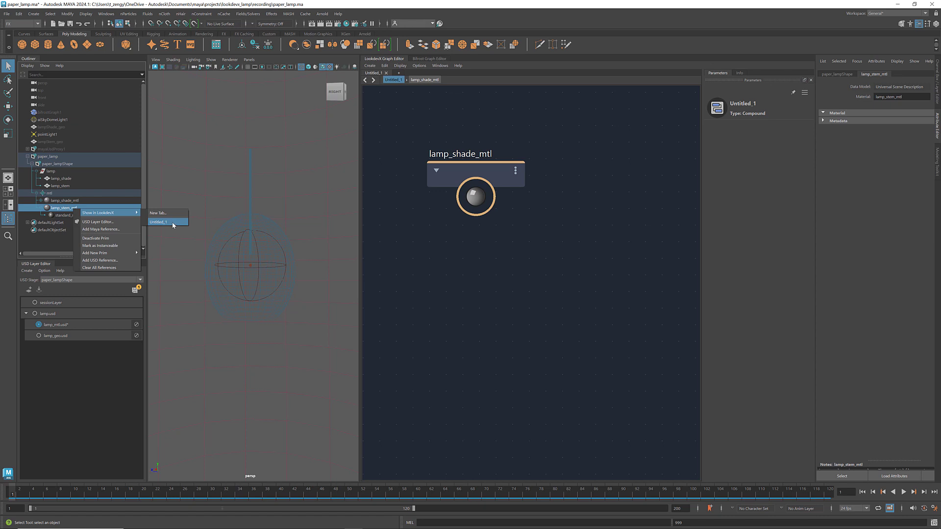
left_click(169, 222)
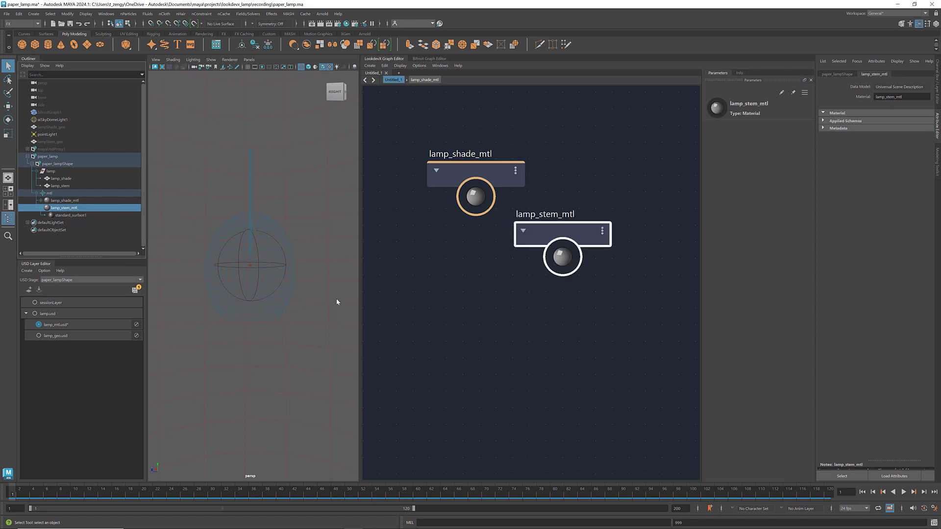
left_click_drag(599, 245, 515, 311)
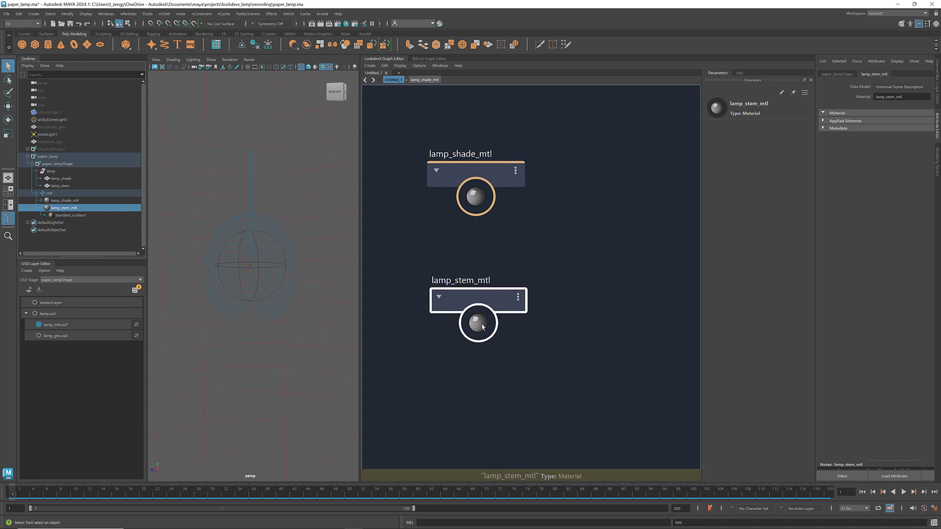
Inside lamp_stem_mtl, set the standard_surface1 base colour to dark brown
double_click(482, 326)
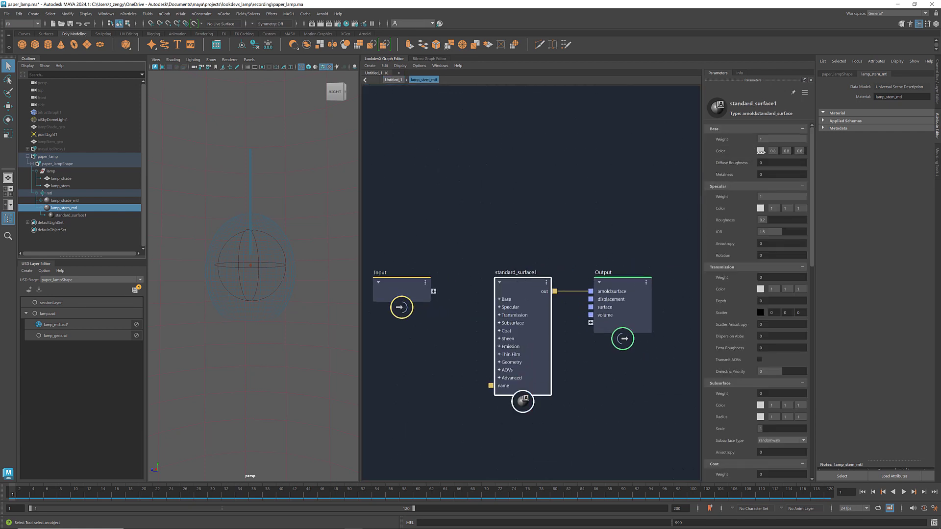
left_click(760, 151)
mouse_move(720, 206)
left_mouse_down()
mouse_move(732, 221)
mouse_move(751, 204)
mouse_move(729, 217)
left_mouse_up()
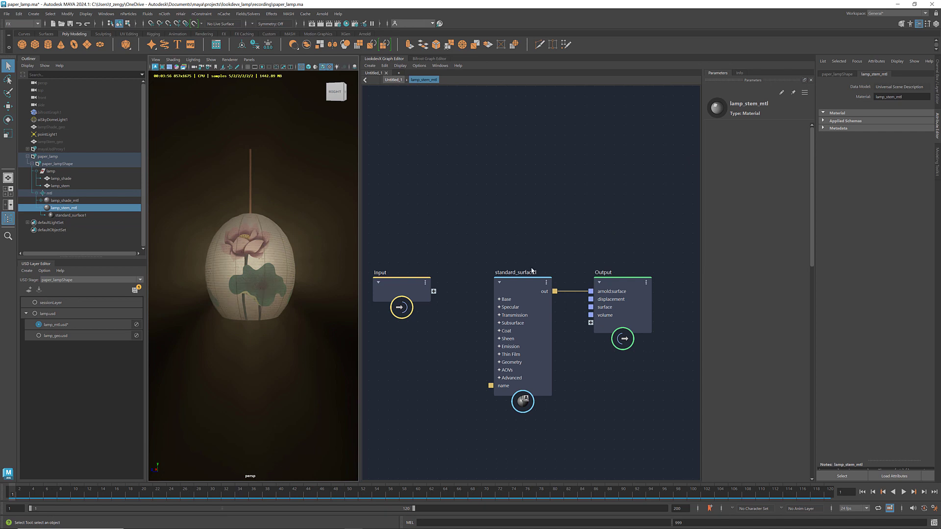
Rename the stem's surface shader to standard_surface_stem and stop the live render
double_click(533, 271)
type("_stem")
key("Return")
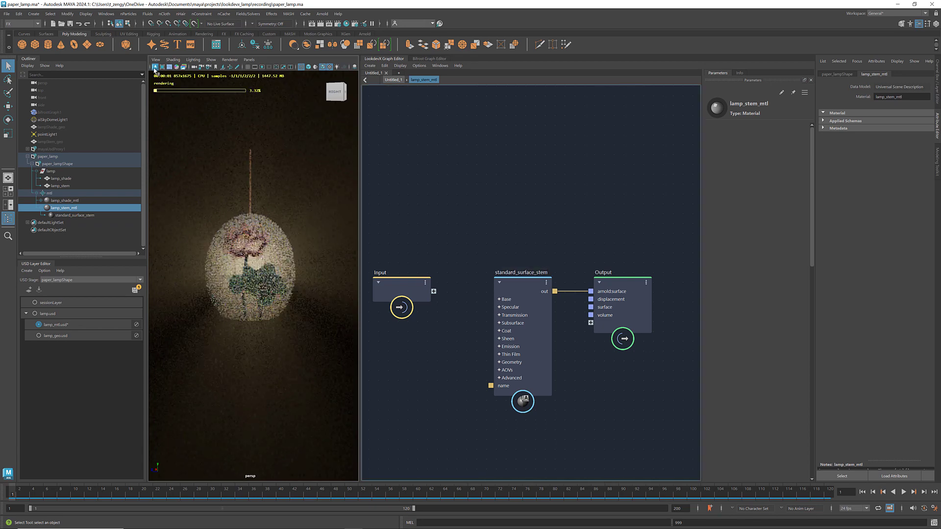
left_click(154, 67)
Rename the shade material's surface shader to standard_surface_shade and frame all nodes
left_click(393, 79)
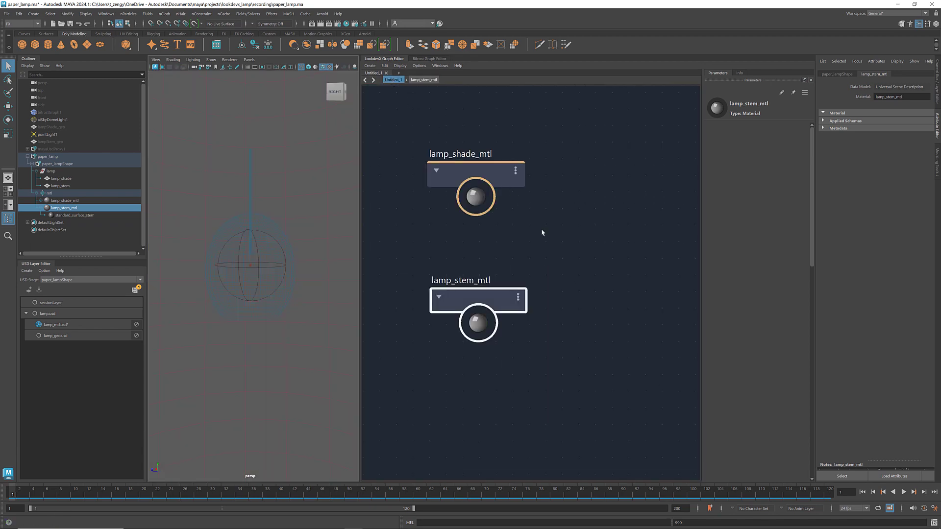
double_click(473, 202)
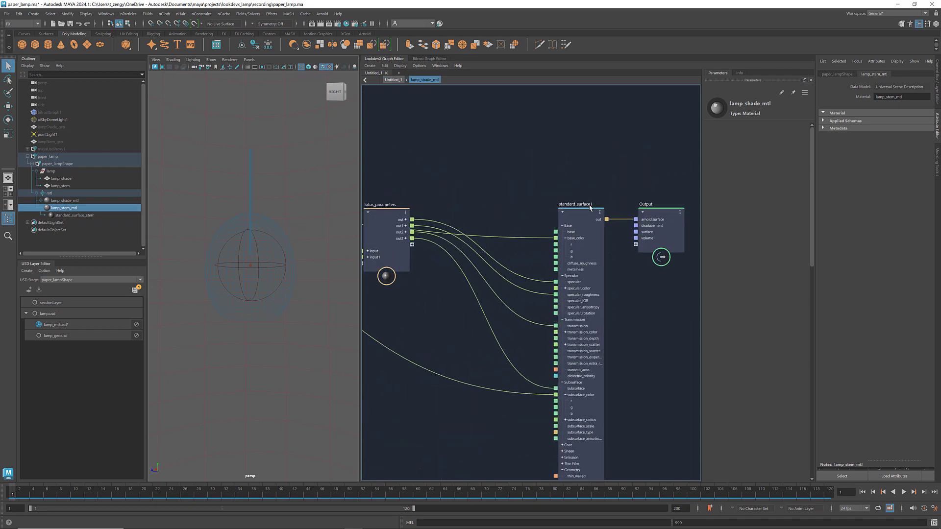
double_click(589, 206)
type("standard_surface_shade")
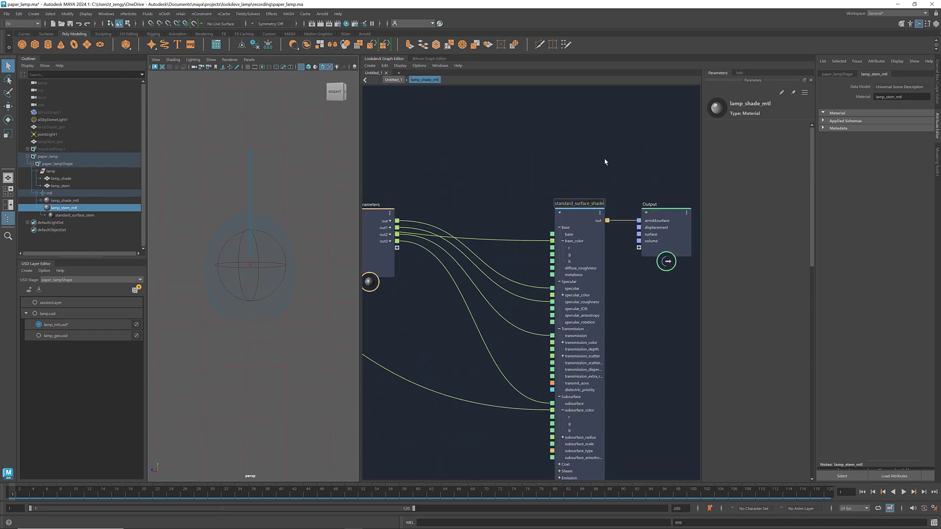
key("Return")
key("a")
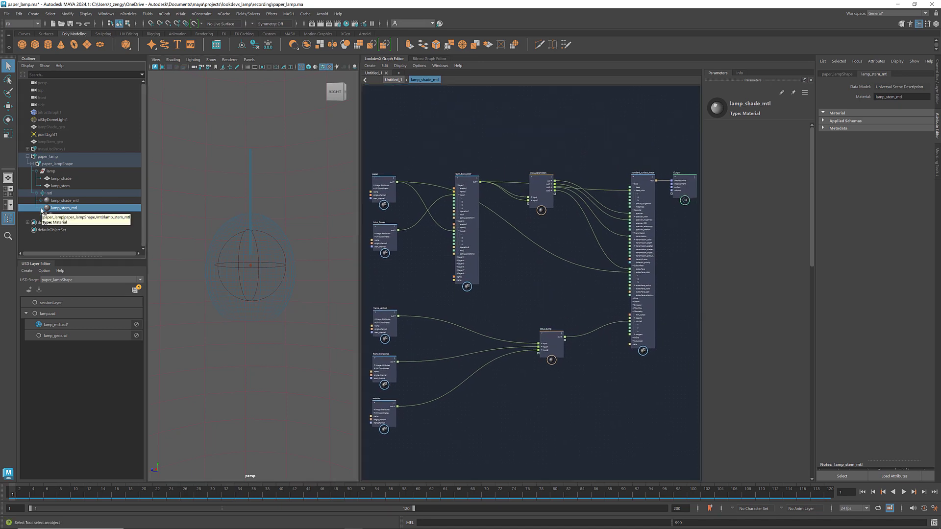
left_click(41, 208)
Save the scene and overwrite lamp_mtl.usd in paper_lamp_usd_files
left_click(74, 236)
key("ctrl+s")
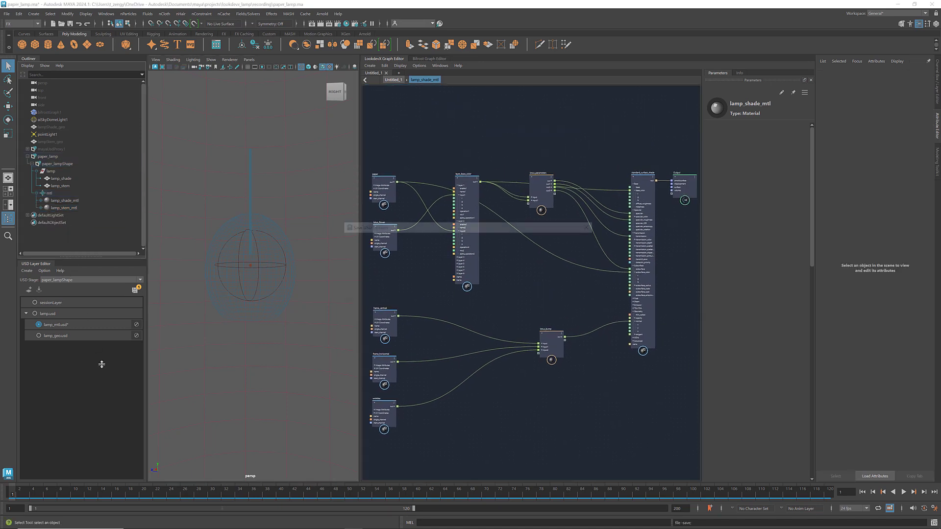
left_click(544, 288)
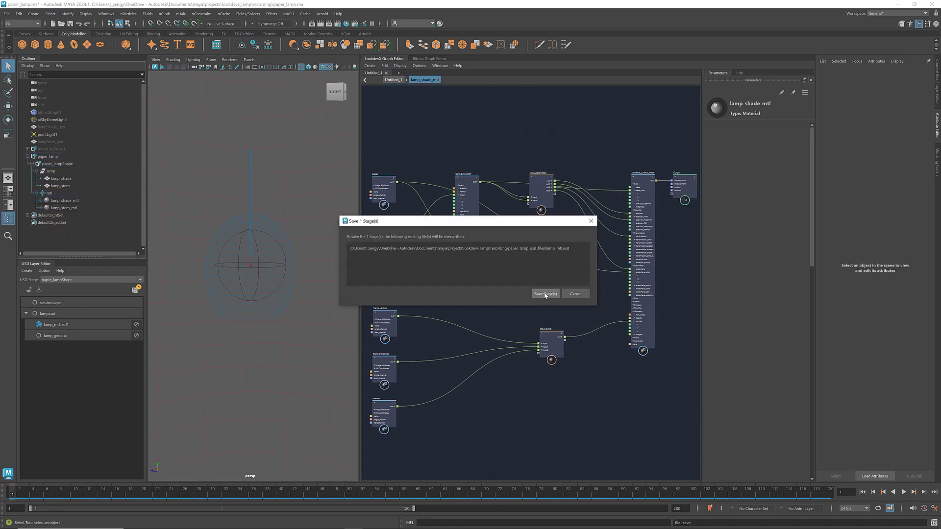
left_click(545, 294)
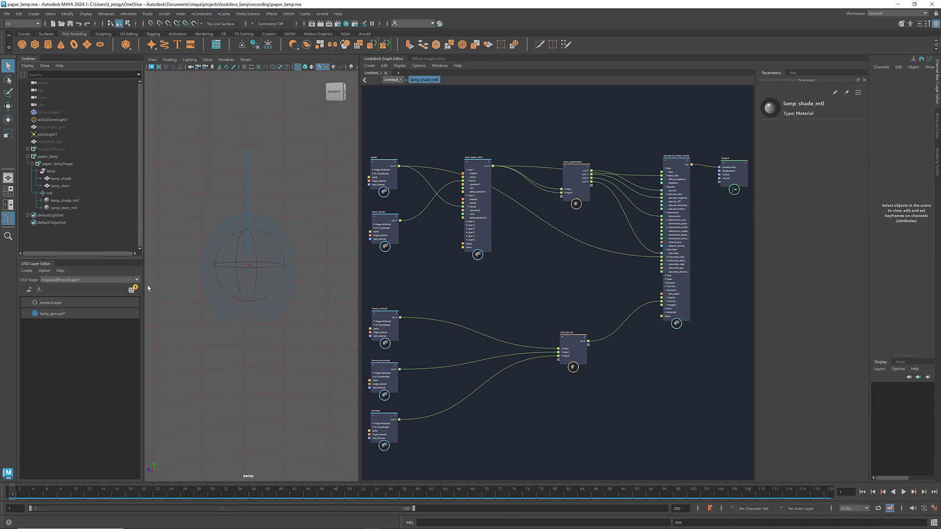
Enable Double Sided under Geometric Prim for the lamp_shade mesh
left_click(63, 179)
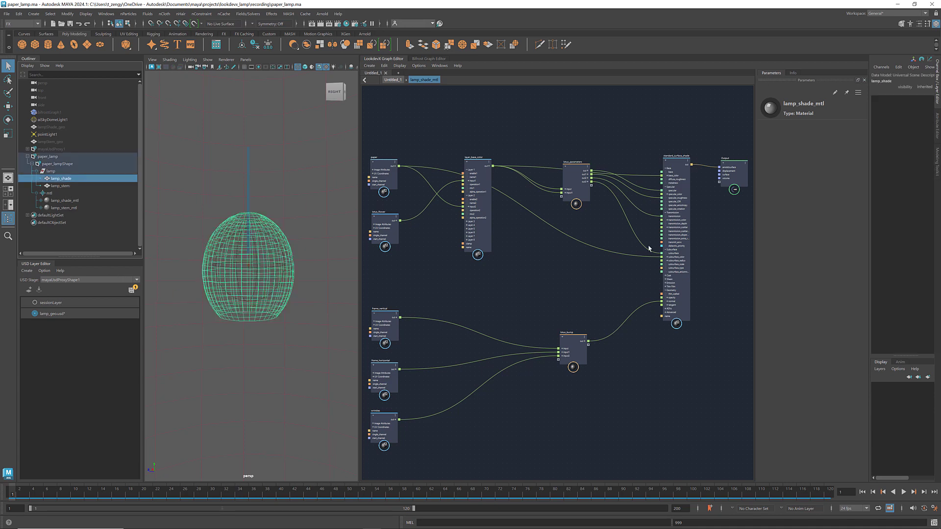
left_click(937, 125)
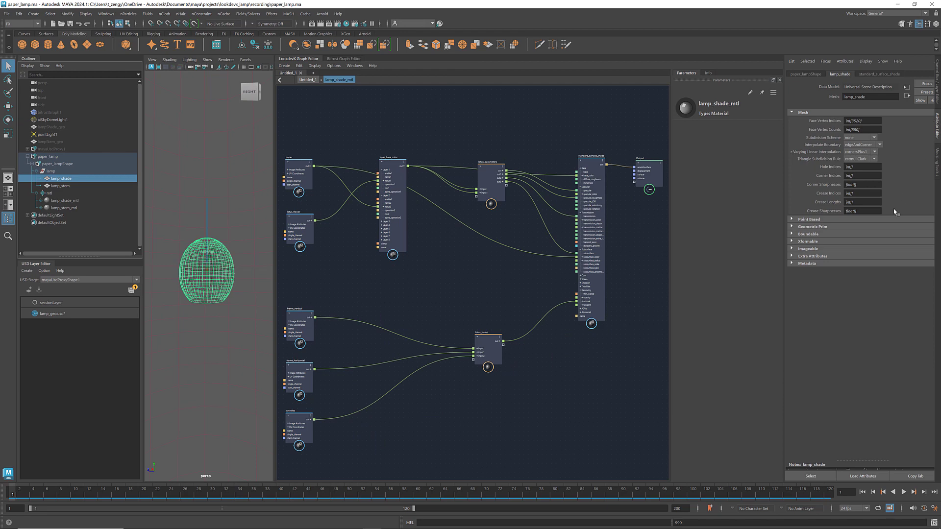
left_click(800, 229)
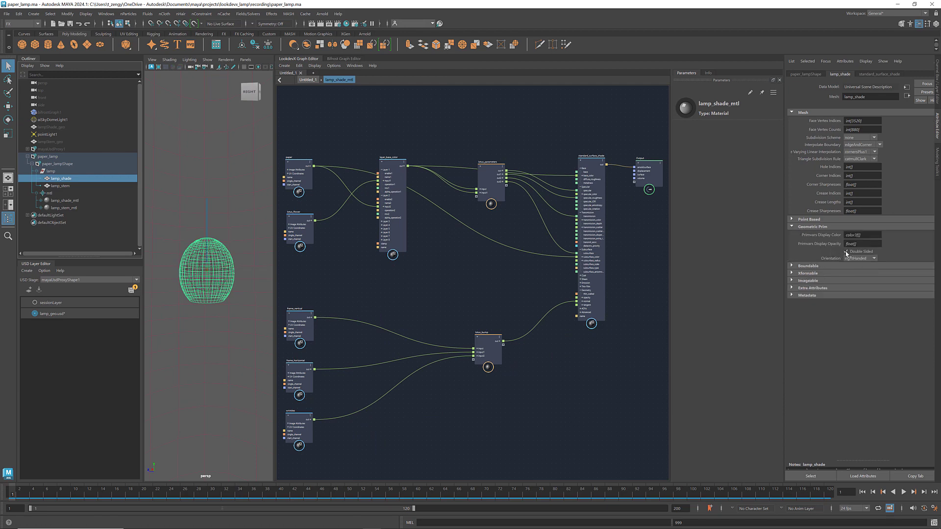
left_click(845, 252)
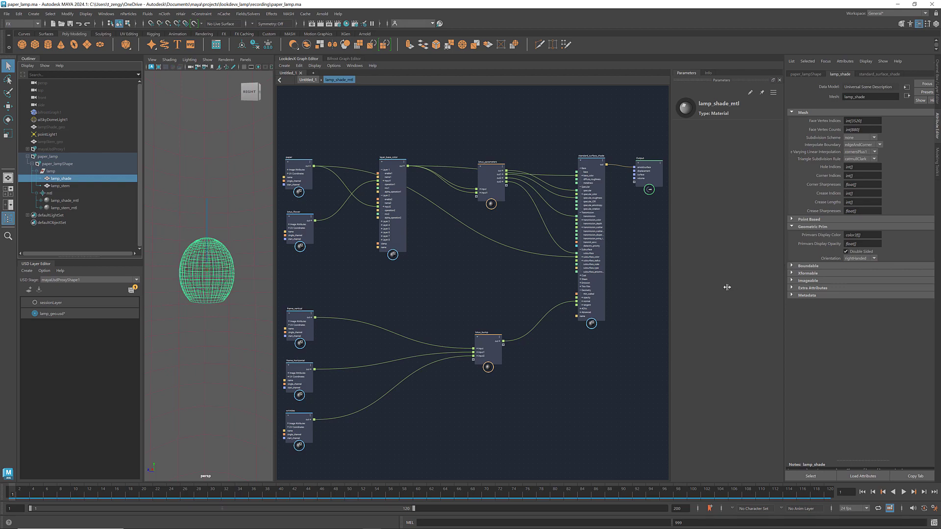